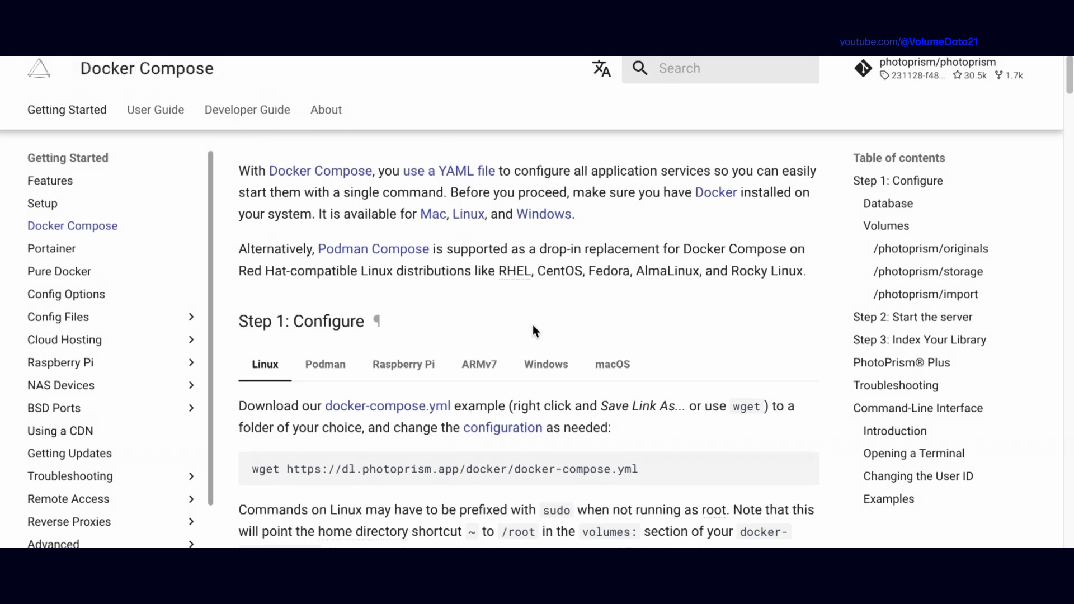
scroll(266, 309, "down", 1)
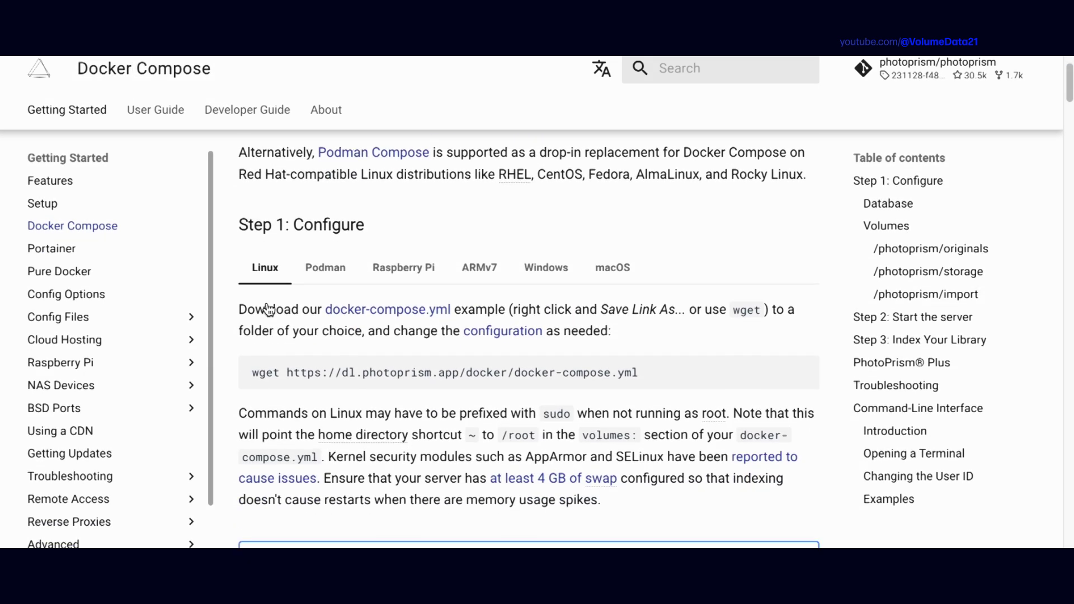
Scroll to Step 1: Configure and open the raw example docker-compose.yml file.
left_click_drag(239, 284, 486, 282)
left_click(486, 283)
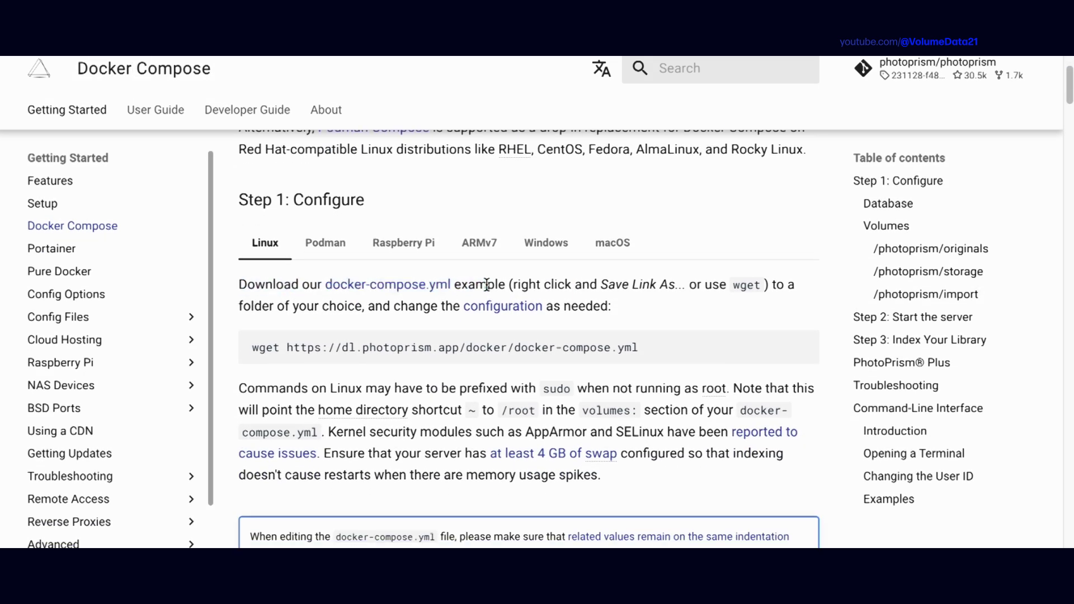
left_click(434, 285)
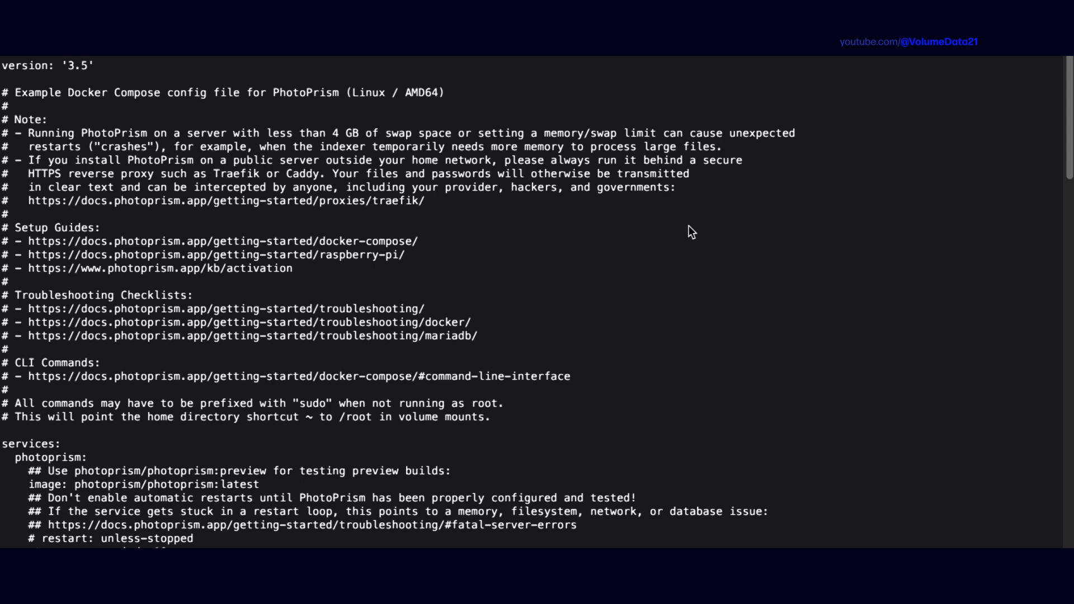
Copy the whole example docker-compose.yml text to the clipboard.
key("super+a")
right_click(474, 165)
left_click(490, 176)
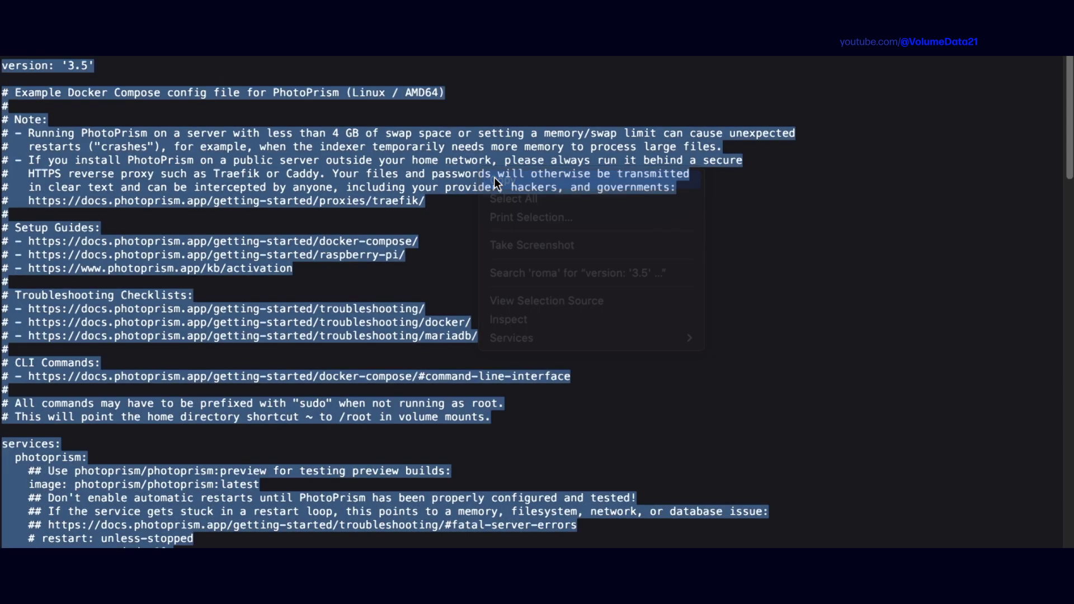
left_click(581, 244)
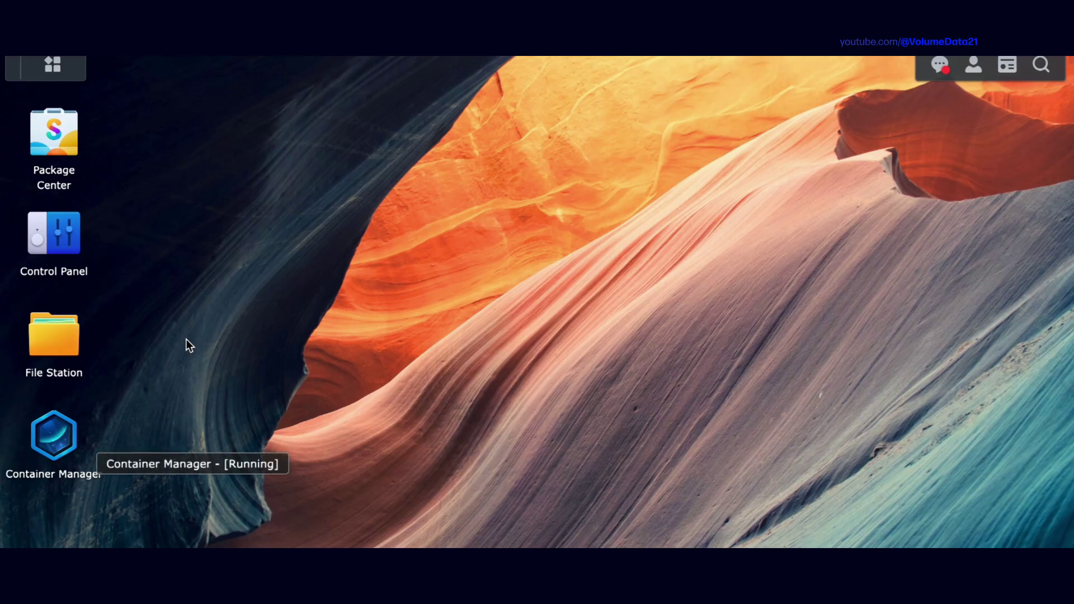
Find Container Manager in Package Center, confirm version 20.10.23-1437 is running, then close it.
left_click(63, 145)
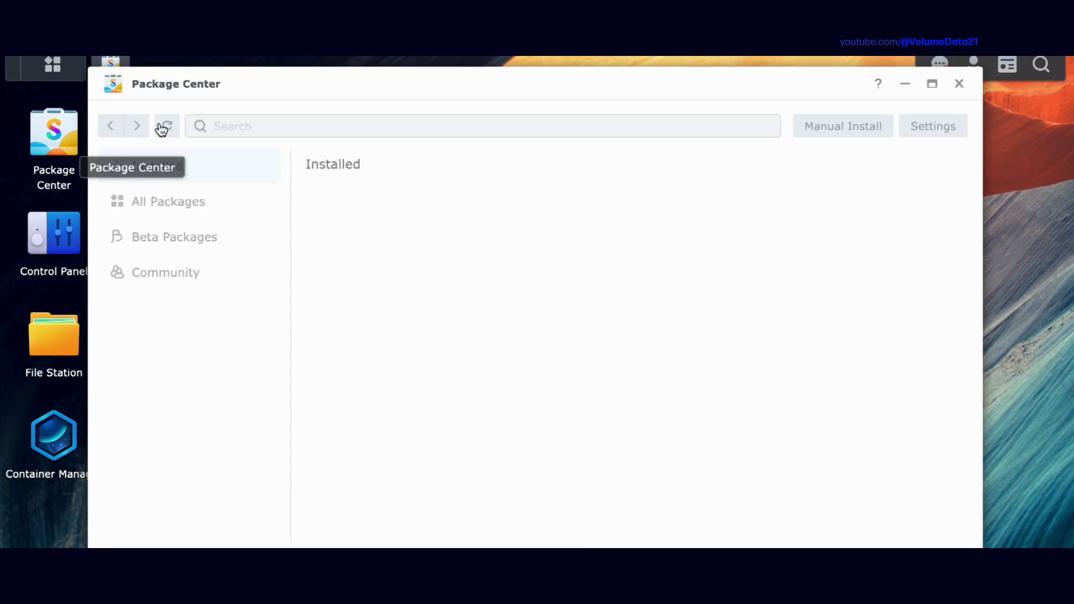
left_click(534, 125)
type("c")
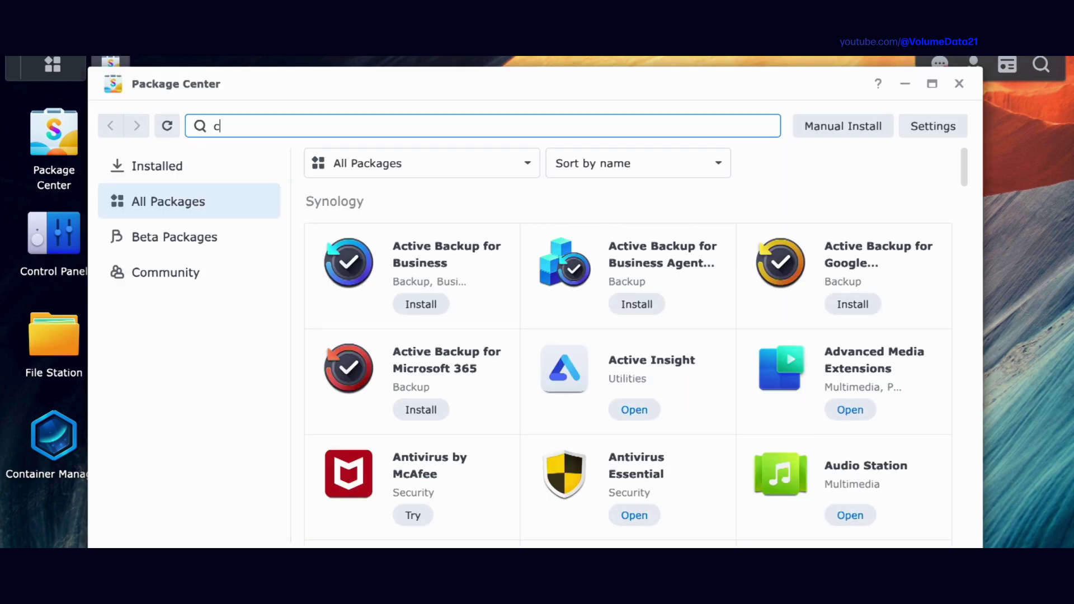
type("oantner manager")
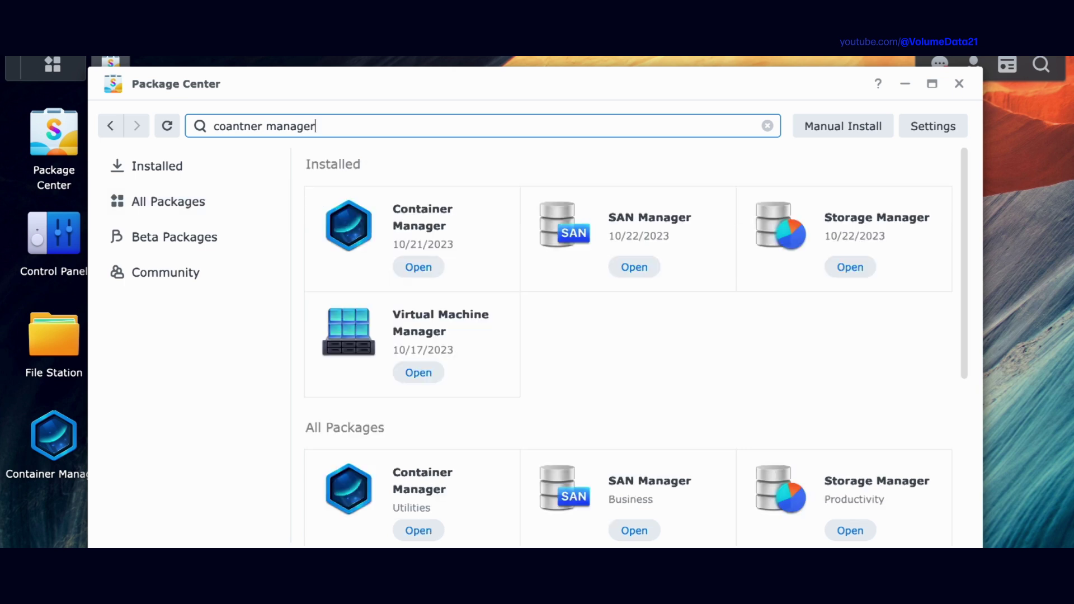
left_click(478, 202)
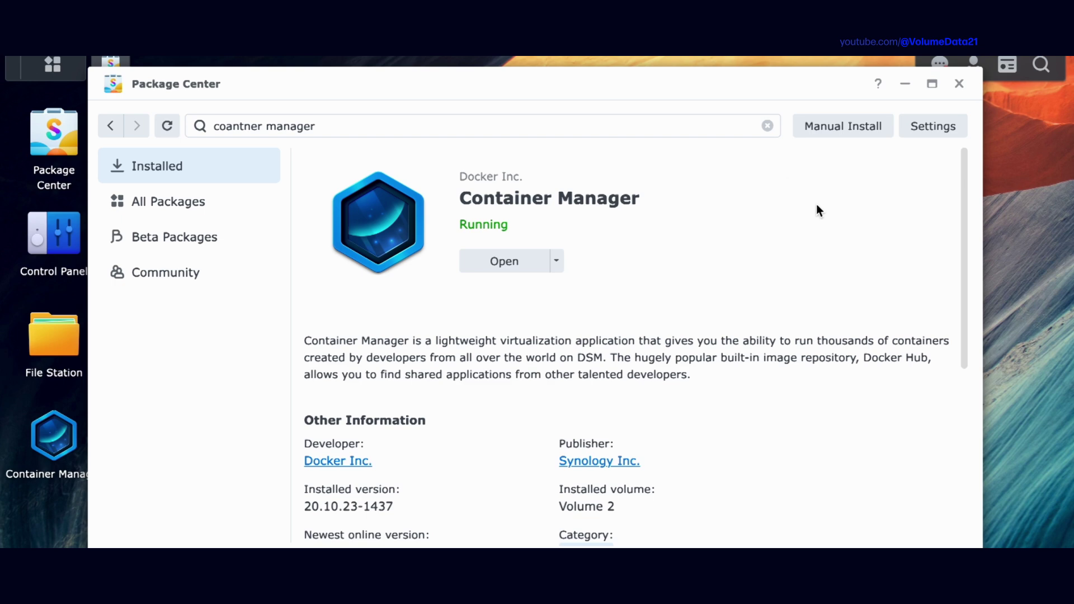
left_click(959, 83)
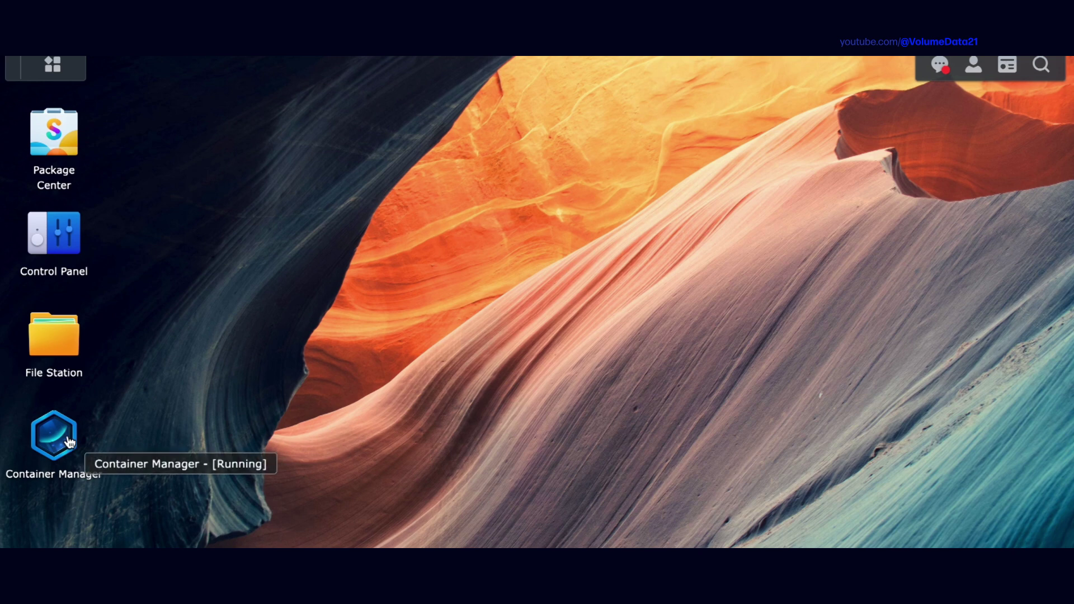
Search the Container Manager registry for photoprism.
left_click(71, 434)
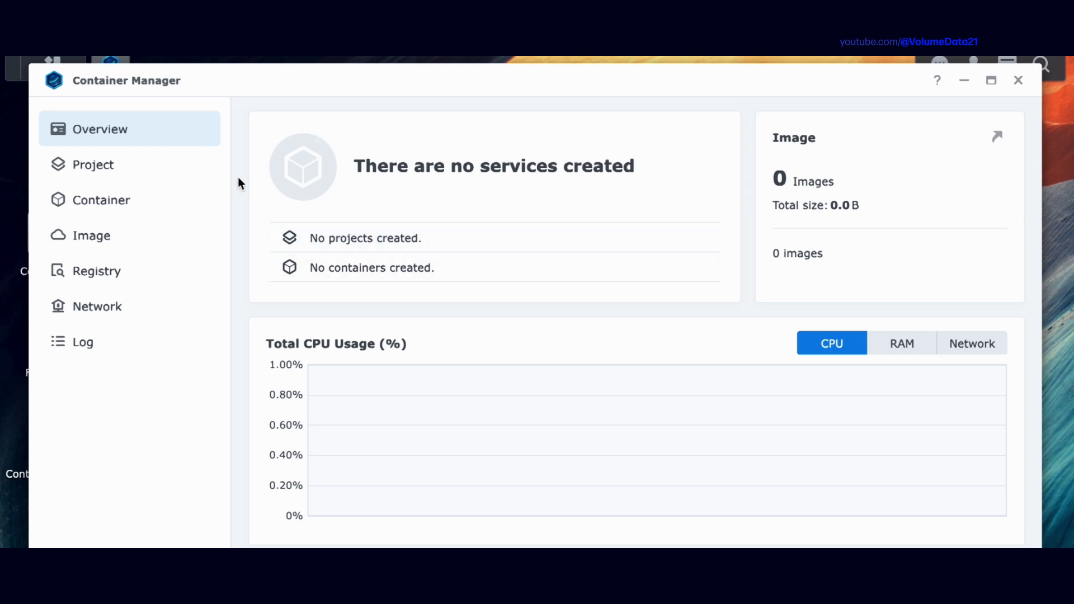
left_click(157, 286)
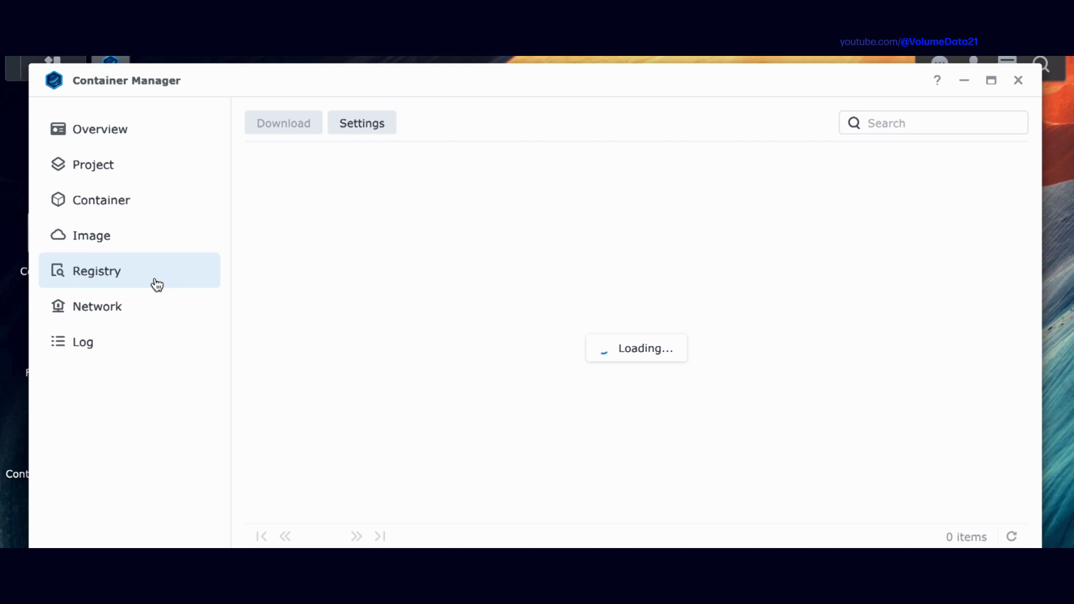
left_click(880, 114)
type("photoprism")
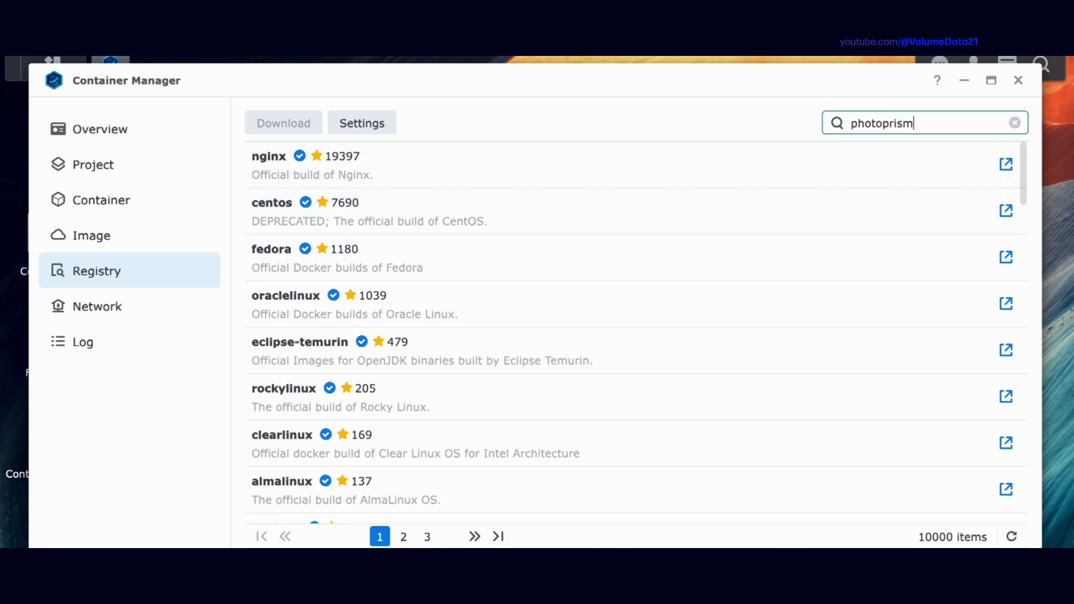
key("Return")
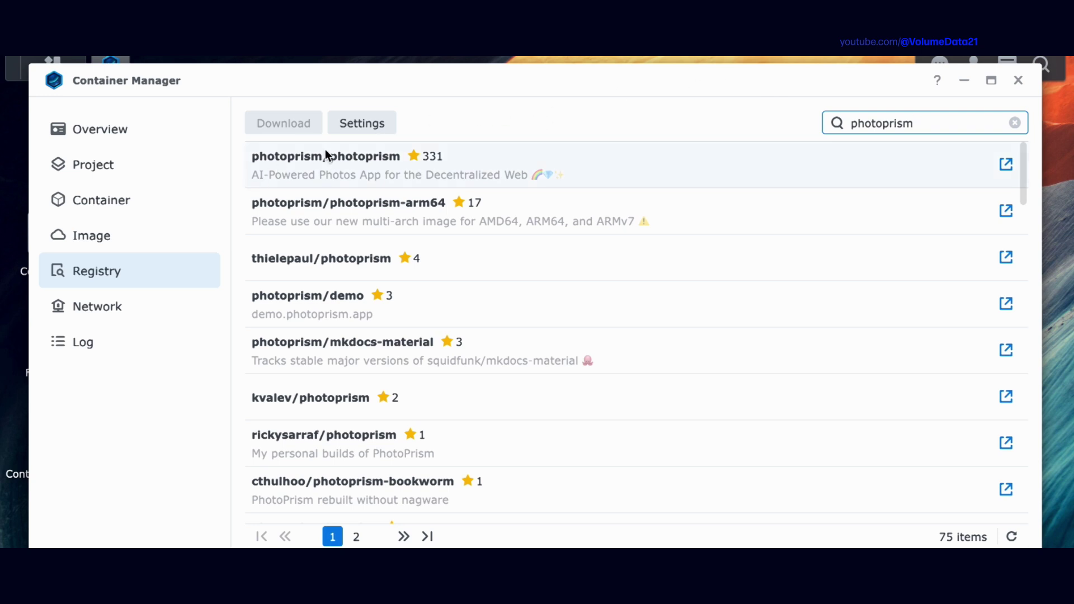
Download the photoprism/photoprism image with tag latest, then view the Project page.
right_click(669, 168)
left_click(682, 182)
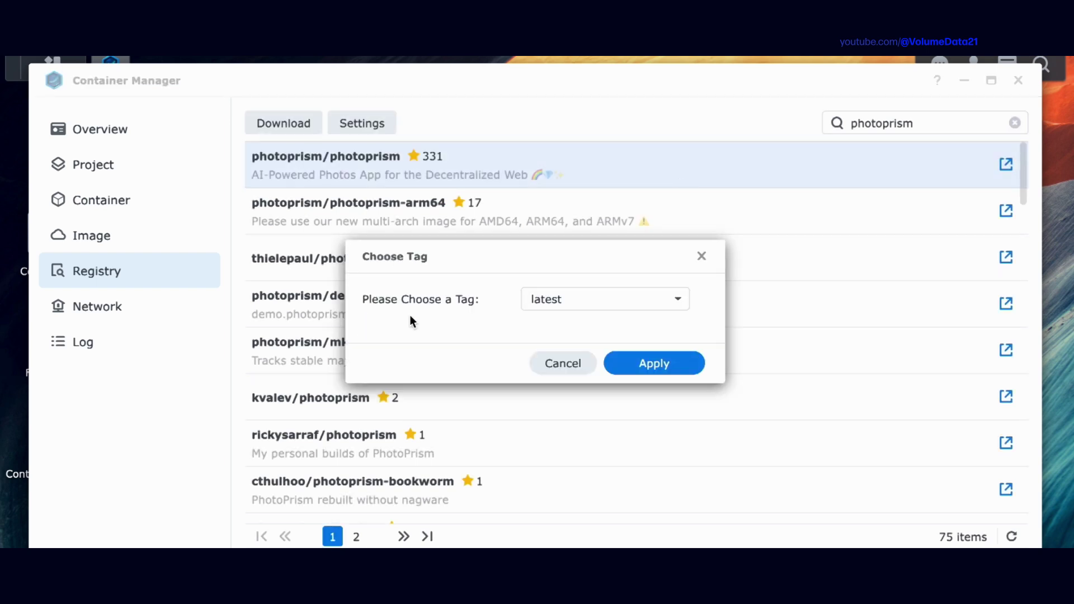
left_click(674, 363)
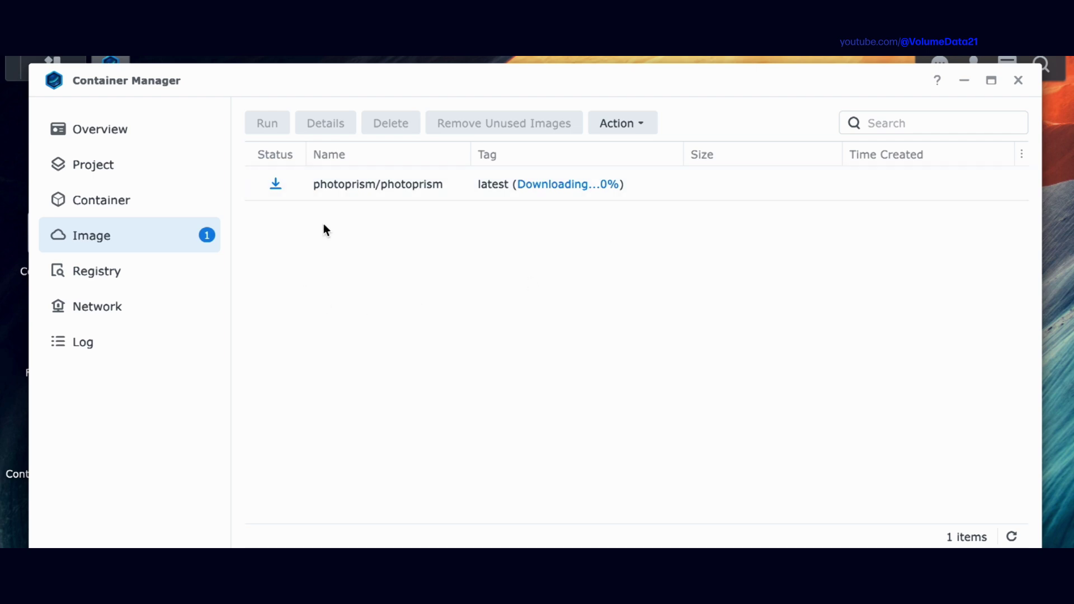
left_click(151, 183)
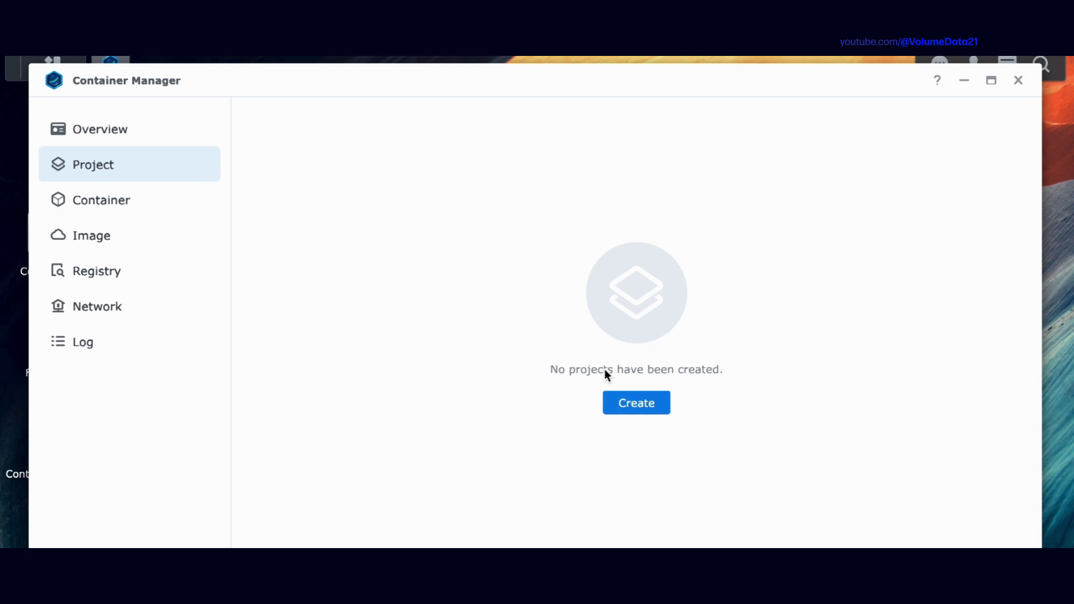
Start a new project named photoprism and move on to its Path field.
left_click(628, 404)
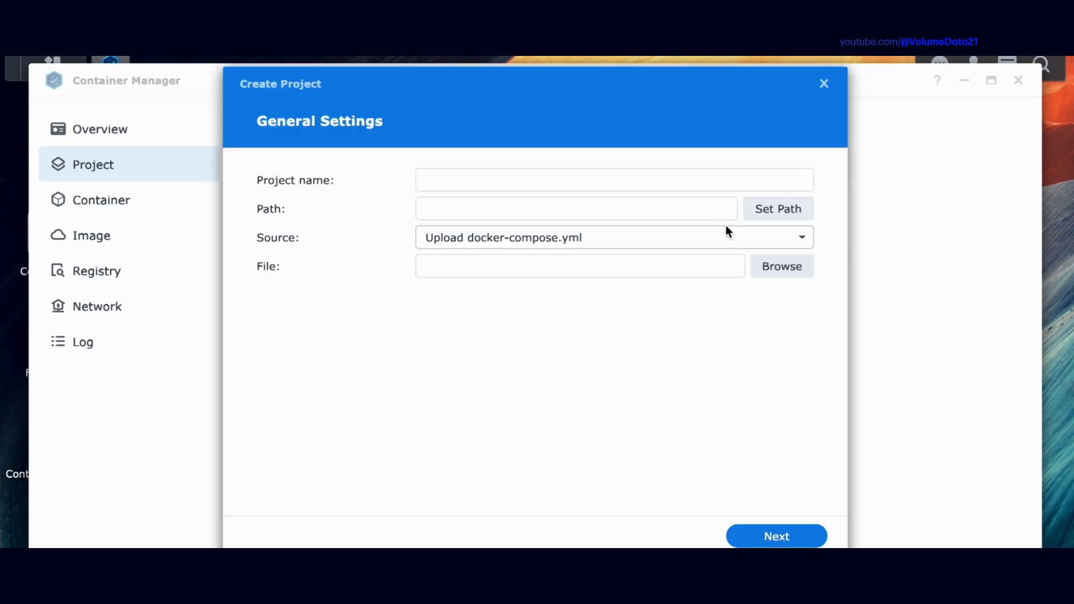
left_click(823, 85)
left_click_drag(355, 80, 489, 79)
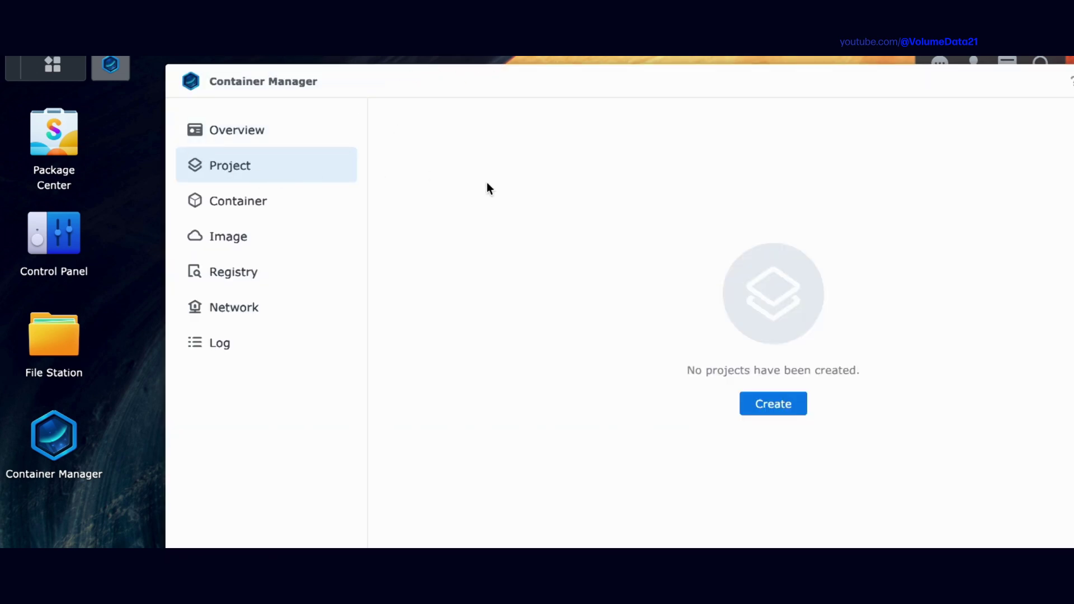
left_click(774, 404)
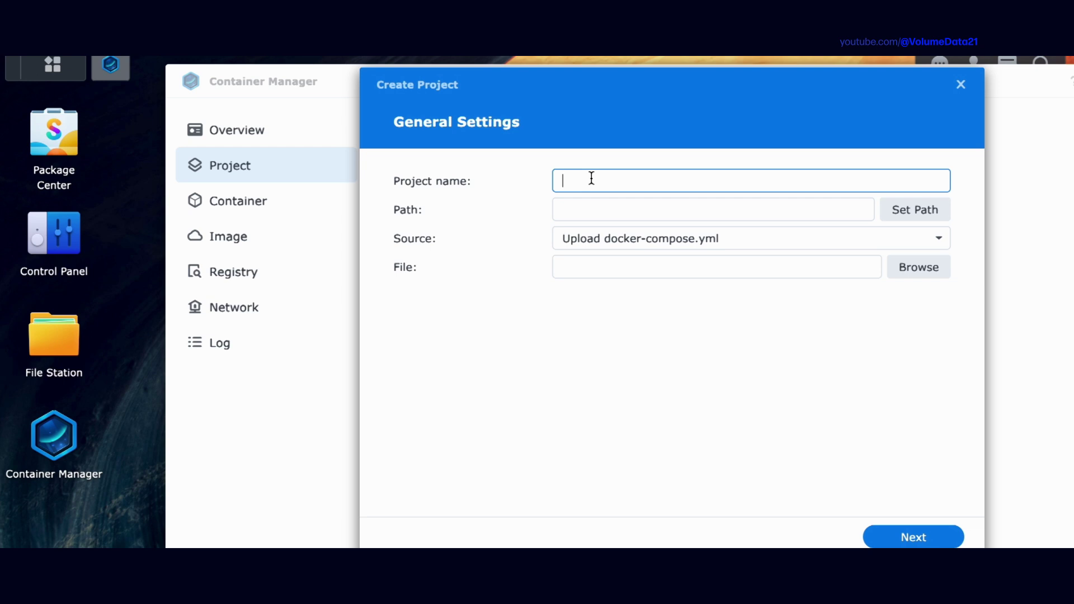
type("photoprism")
key("Tab")
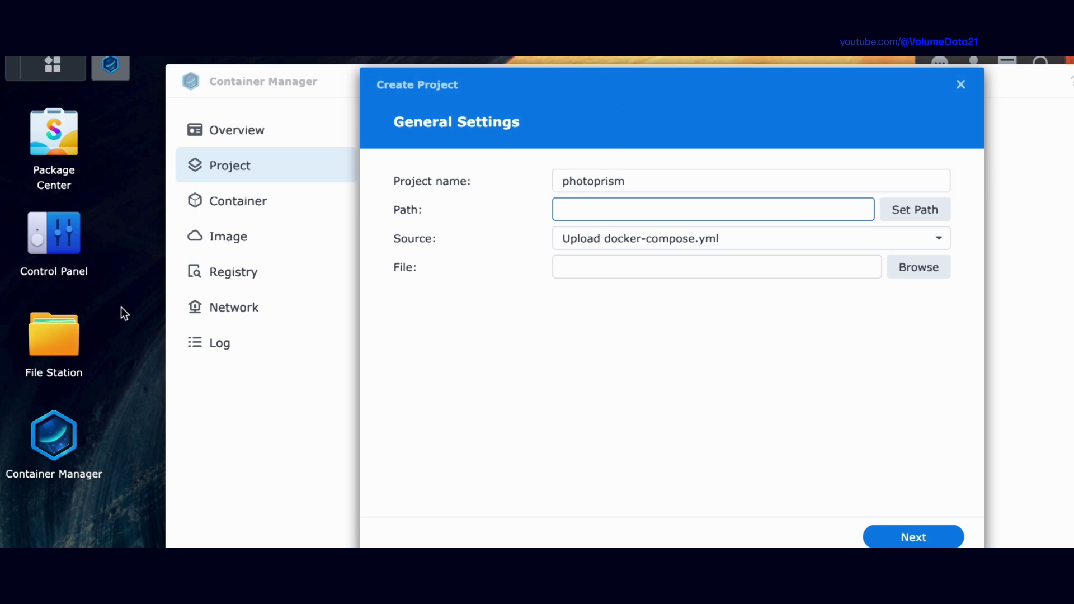
Create a photoprism folder in the docker share via File Station, then return to the wizard.
double_click(75, 332)
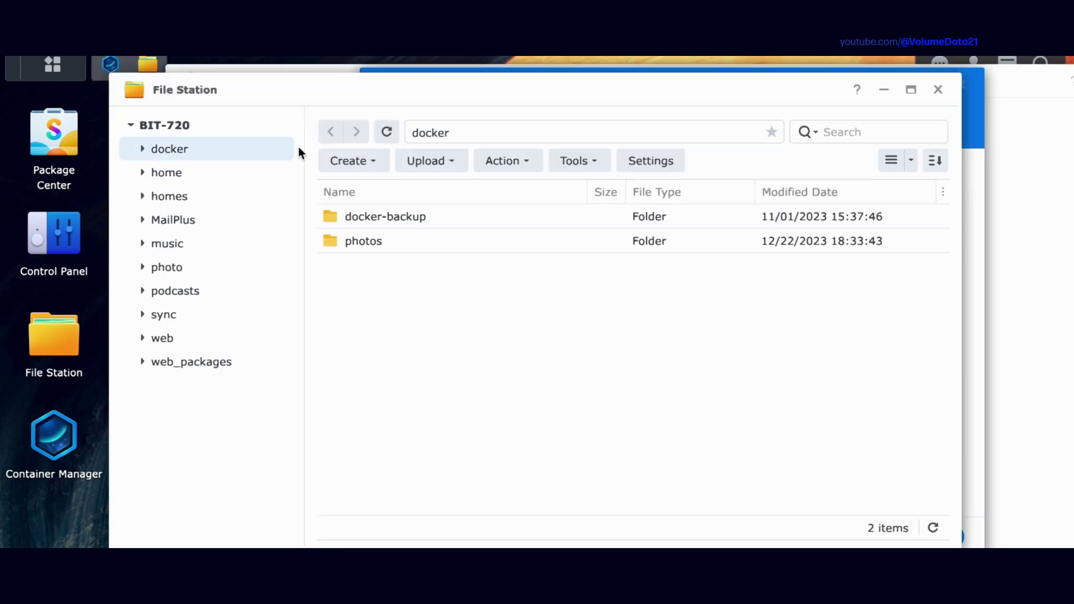
right_click(481, 398)
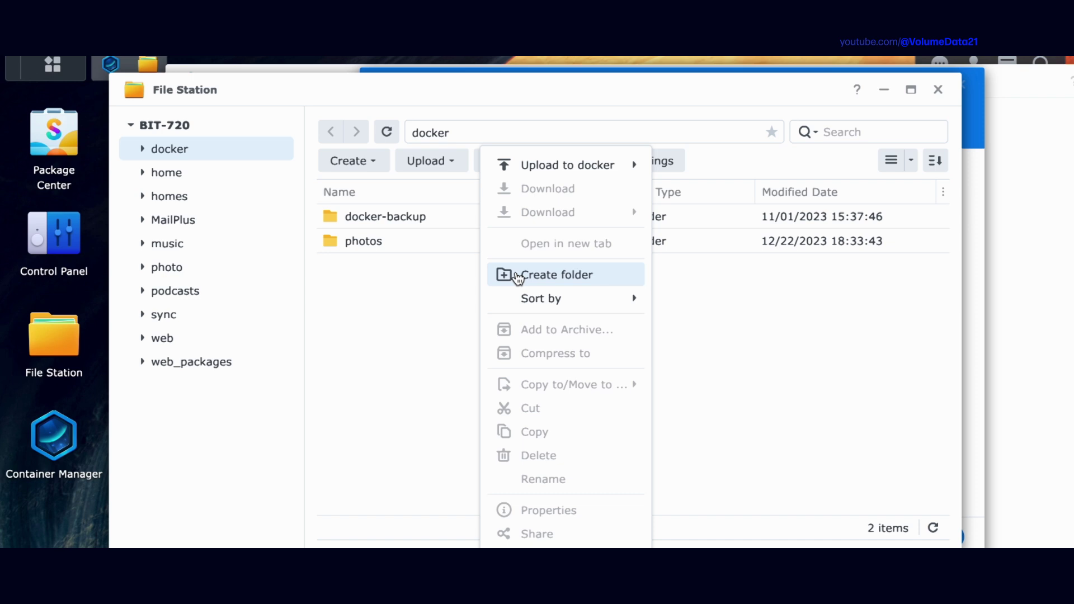
left_click(516, 274)
type("pho")
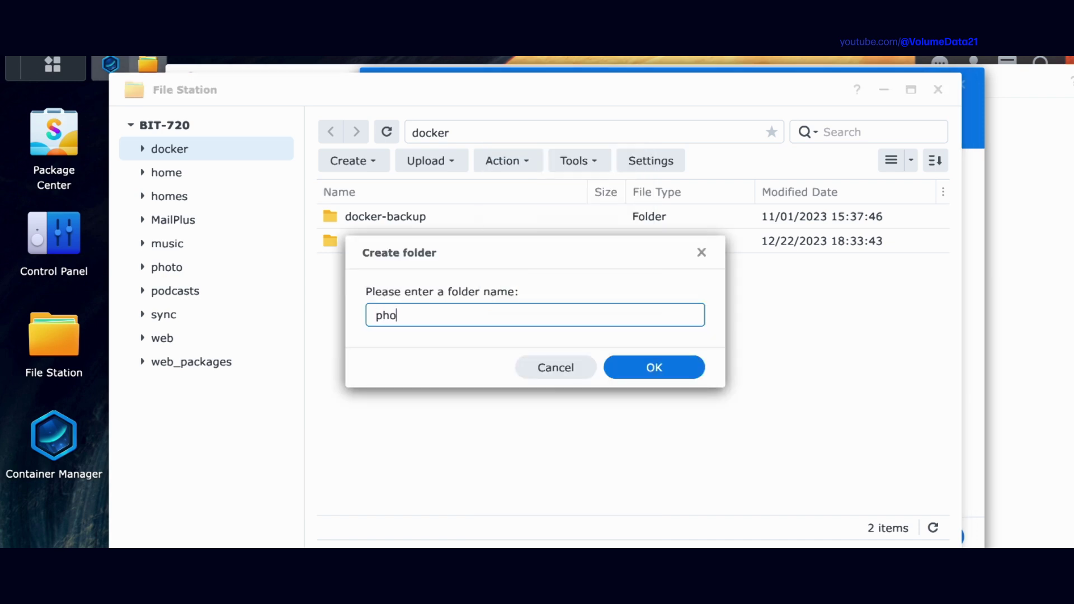
type("toprism")
key("Return")
left_click_drag(774, 92, 694, 98)
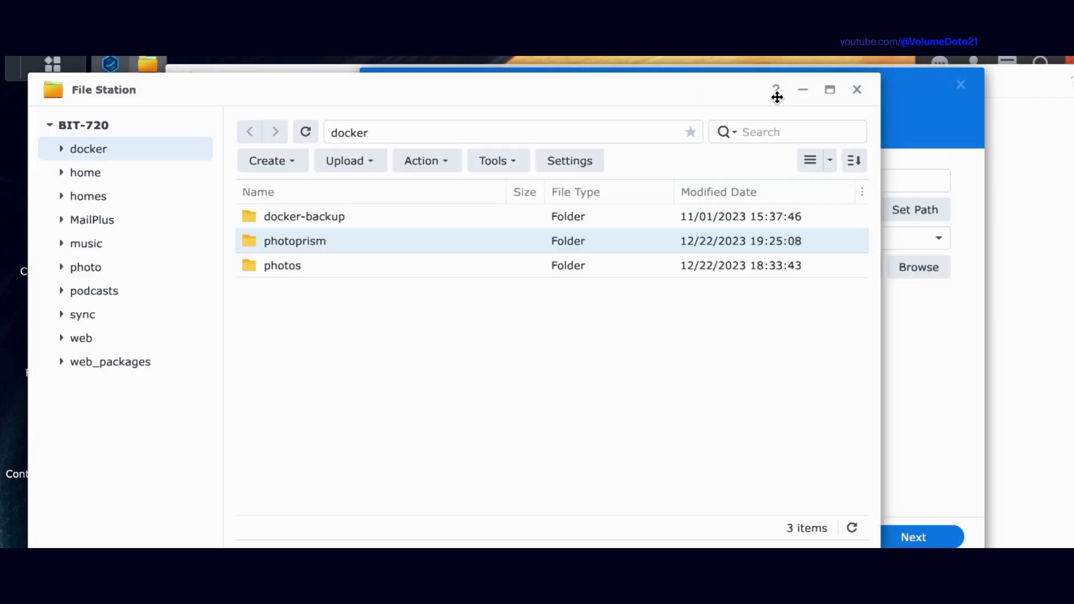
left_click(914, 152)
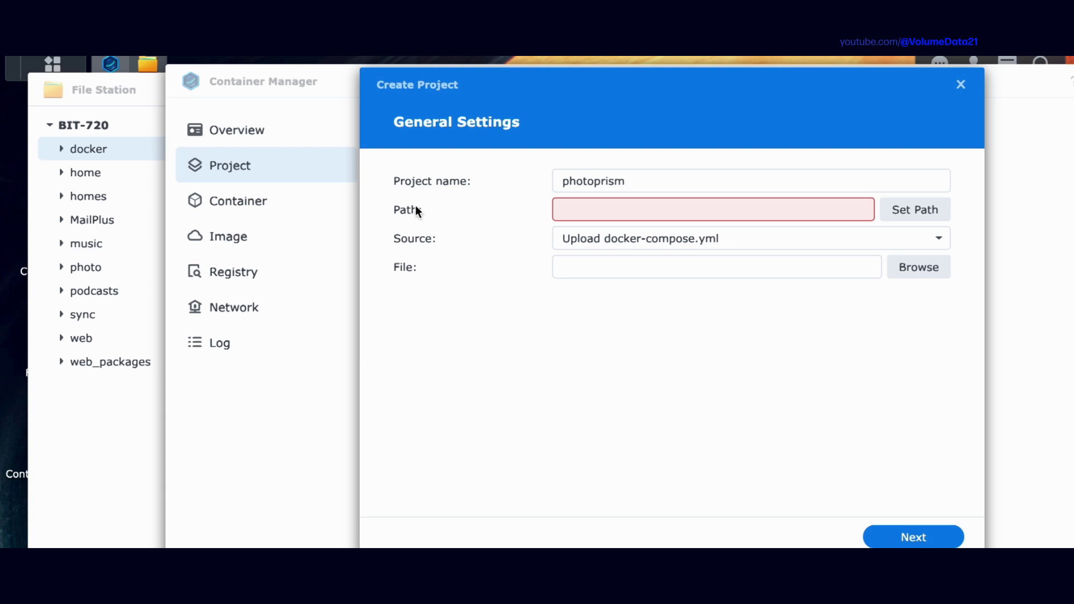
Set the project path to /docker/photoprism.
left_click(932, 214)
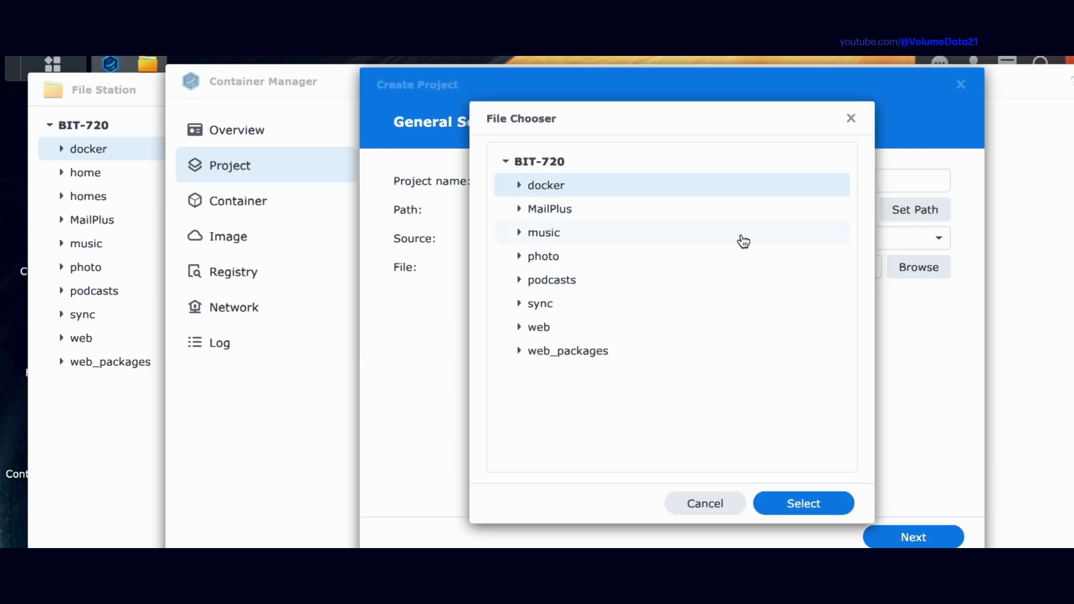
left_click(519, 185)
left_click(599, 238)
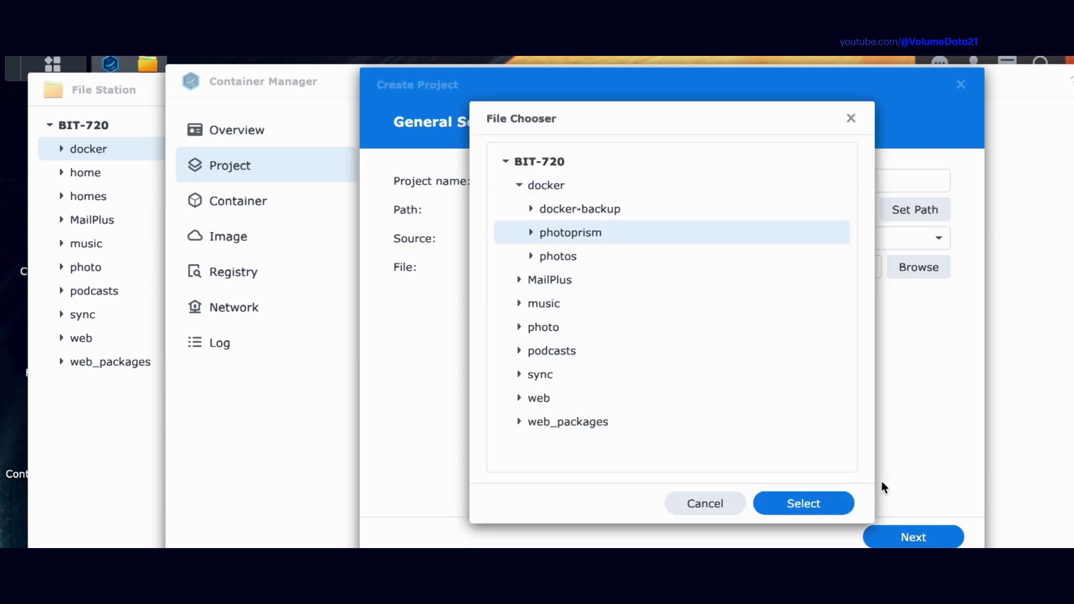
left_click(827, 503)
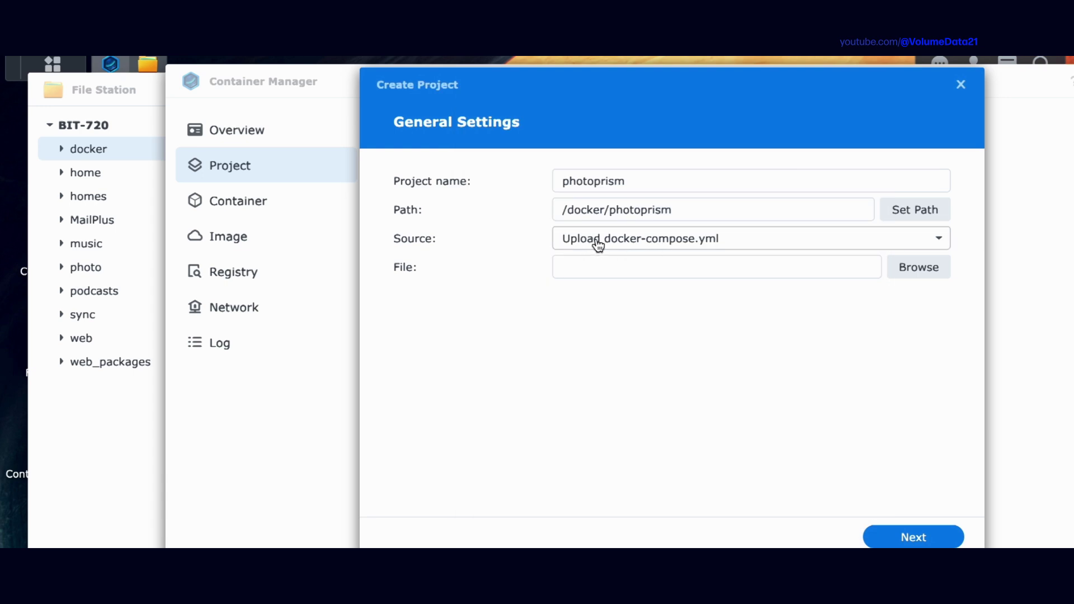
Create a new docker-compose.yml from the pasted PhotoPrism example and select the admin username.
left_click(598, 244)
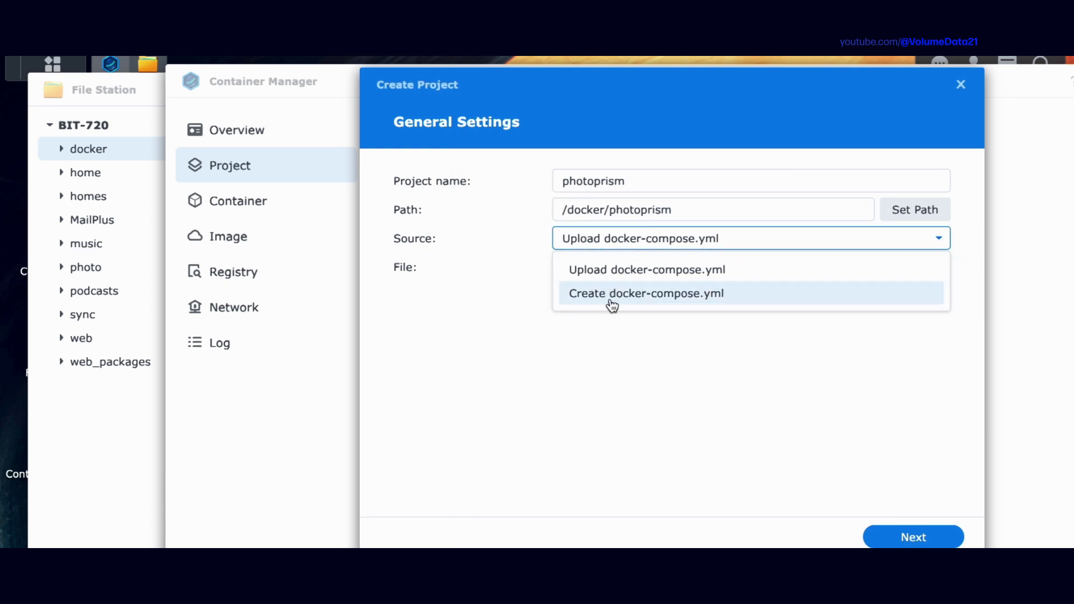
left_click(609, 292)
left_click(592, 349)
key("ctrl+v")
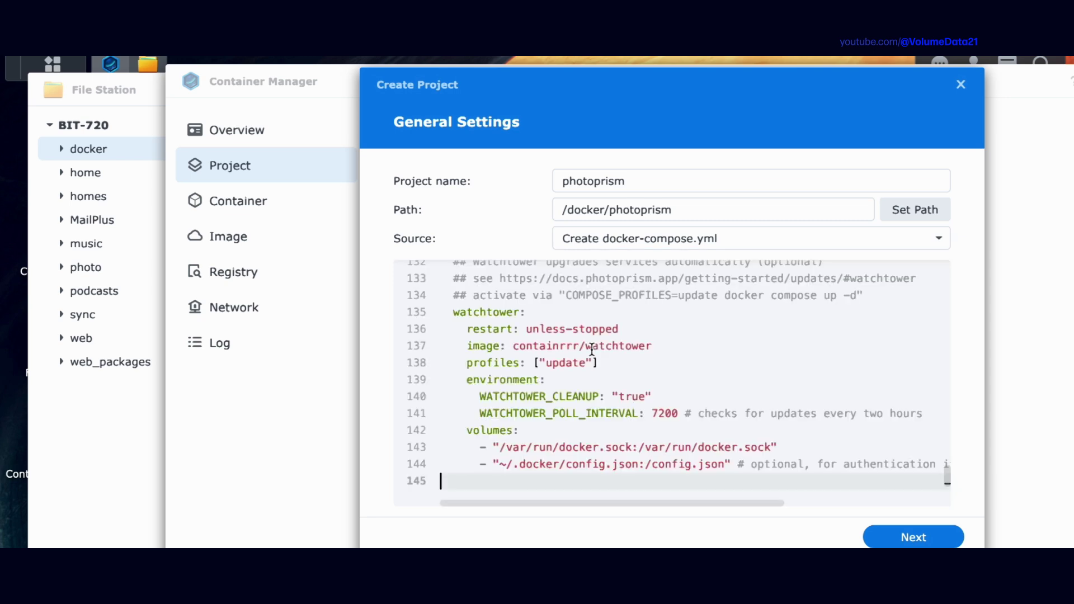
scroll(593, 349, "up", 20)
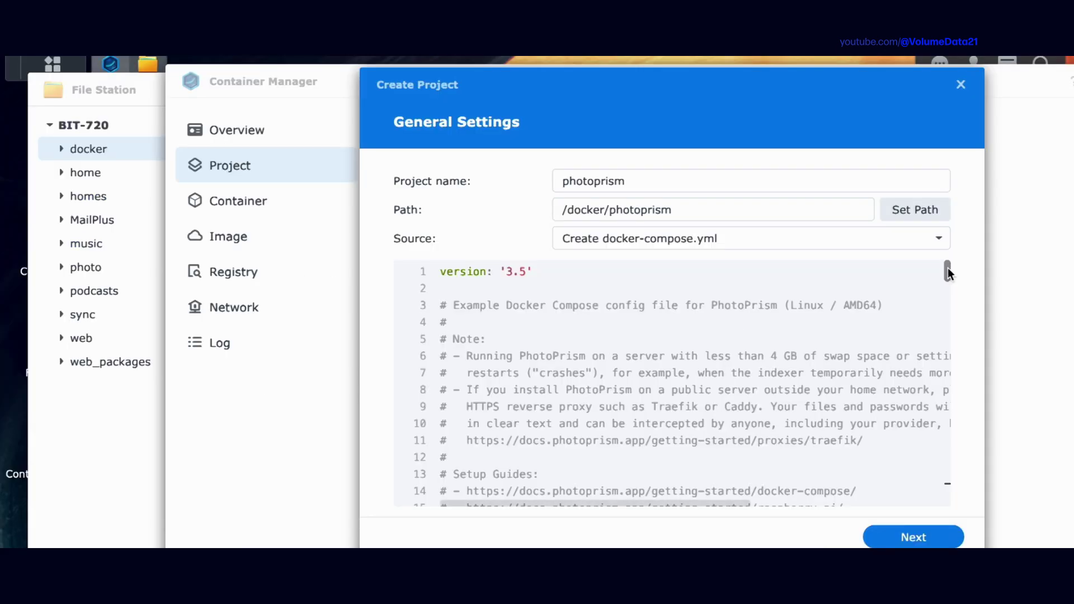
left_click_drag(947, 270, 950, 334)
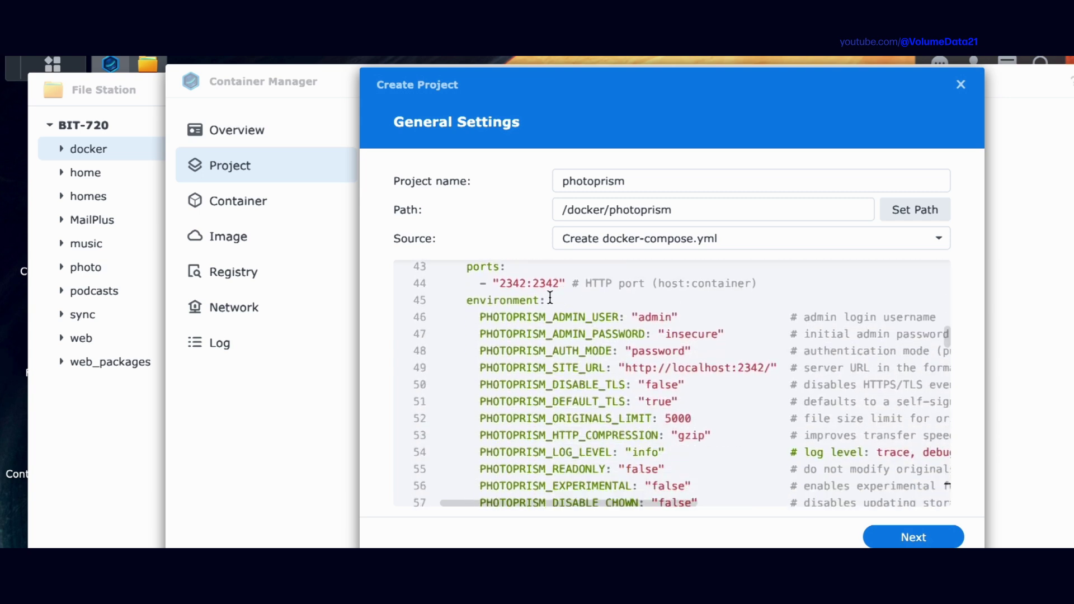
double_click(528, 319)
double_click(658, 318)
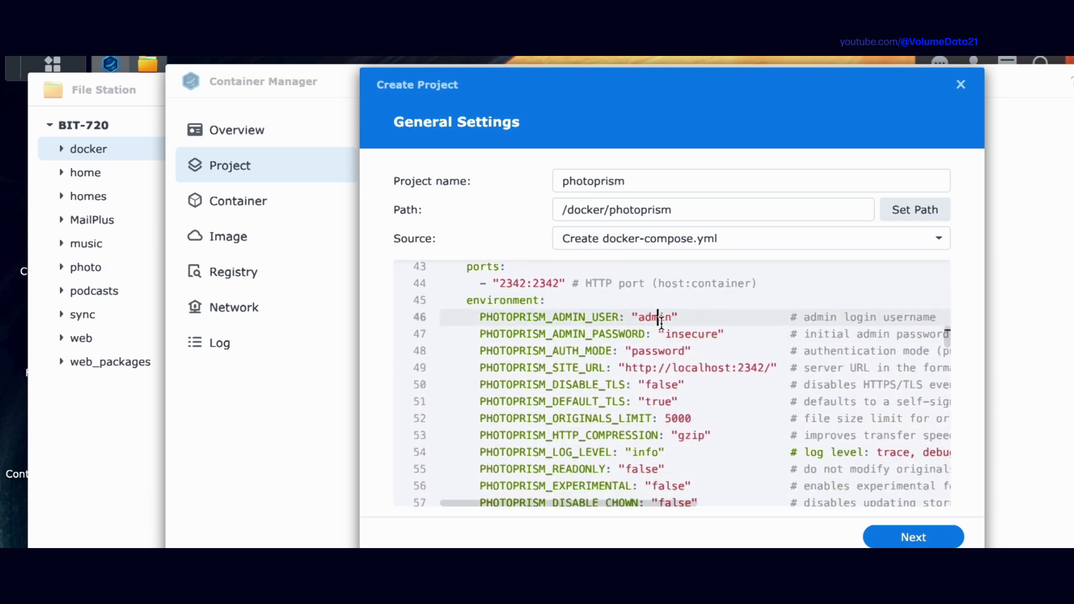
type("volumedata21")
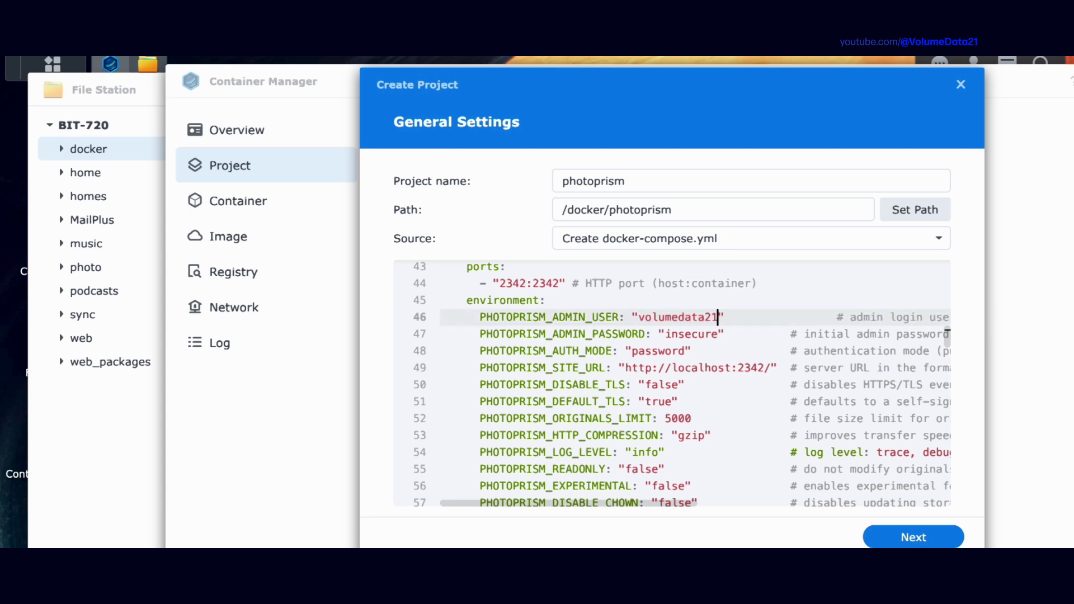
key("Down")
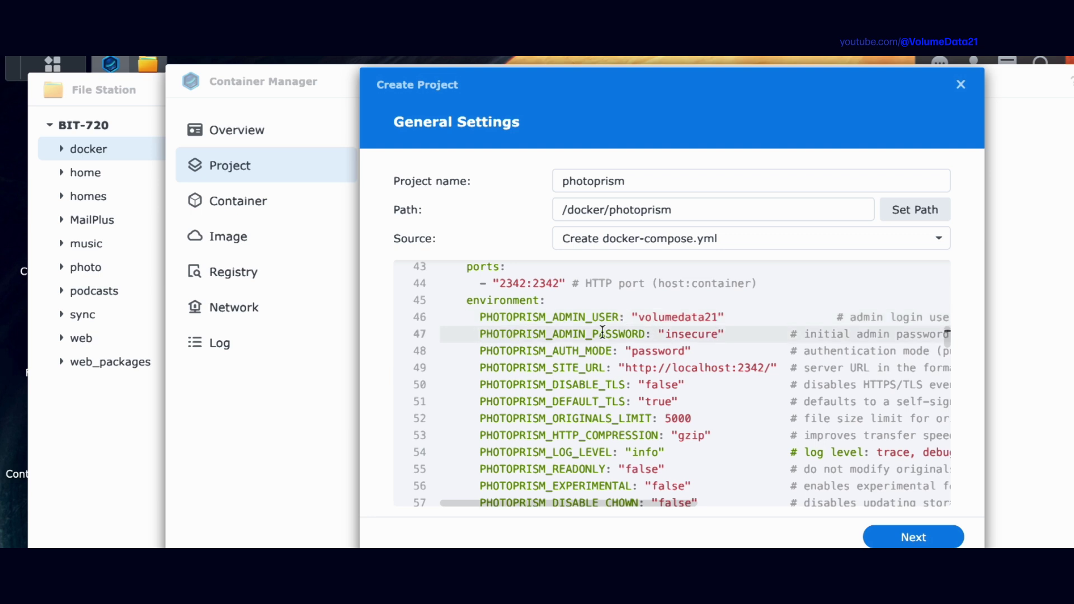
double_click(695, 334)
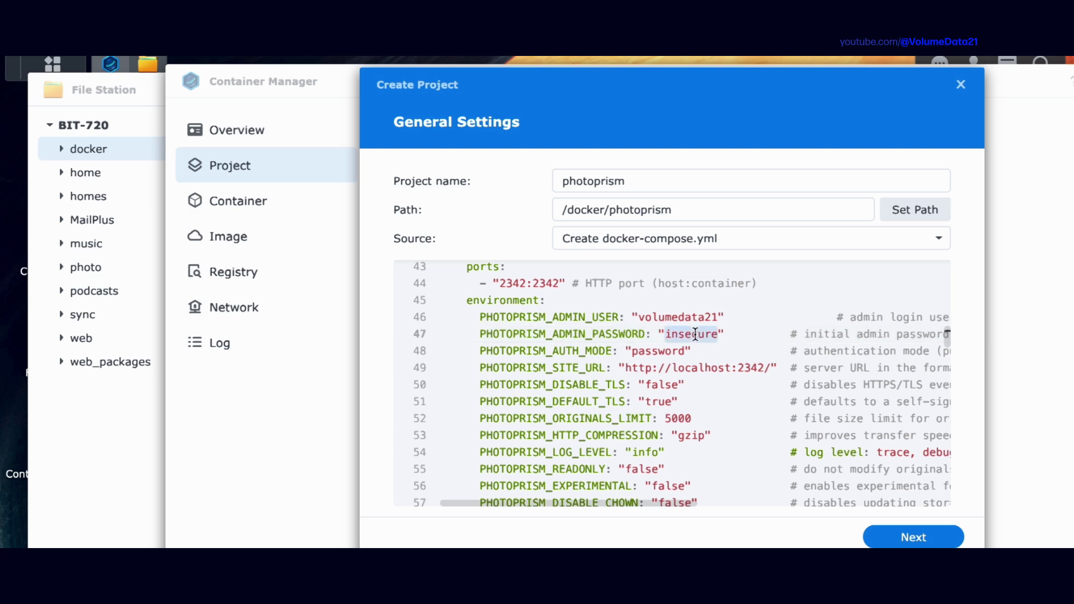
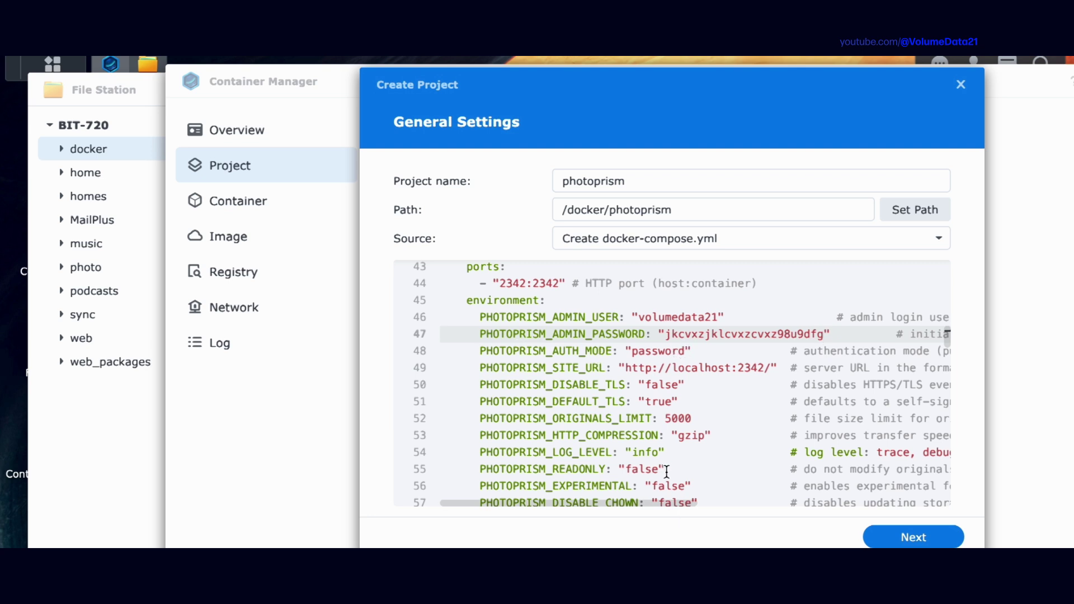
left_click_drag(640, 503, 729, 506)
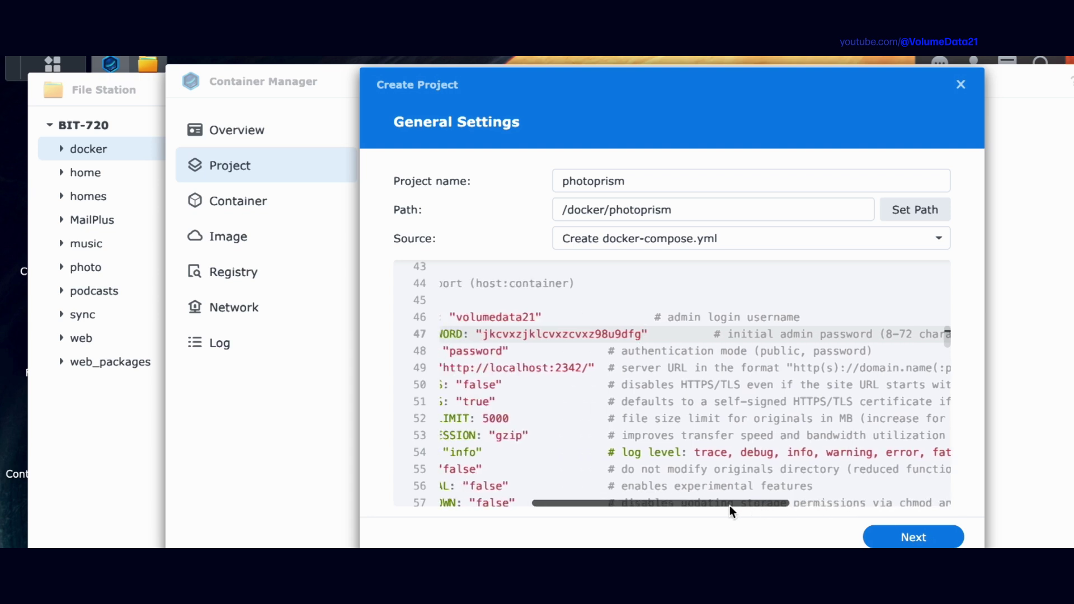
Select the password authentication mode value, then scroll further down the compose file.
left_click(612, 352)
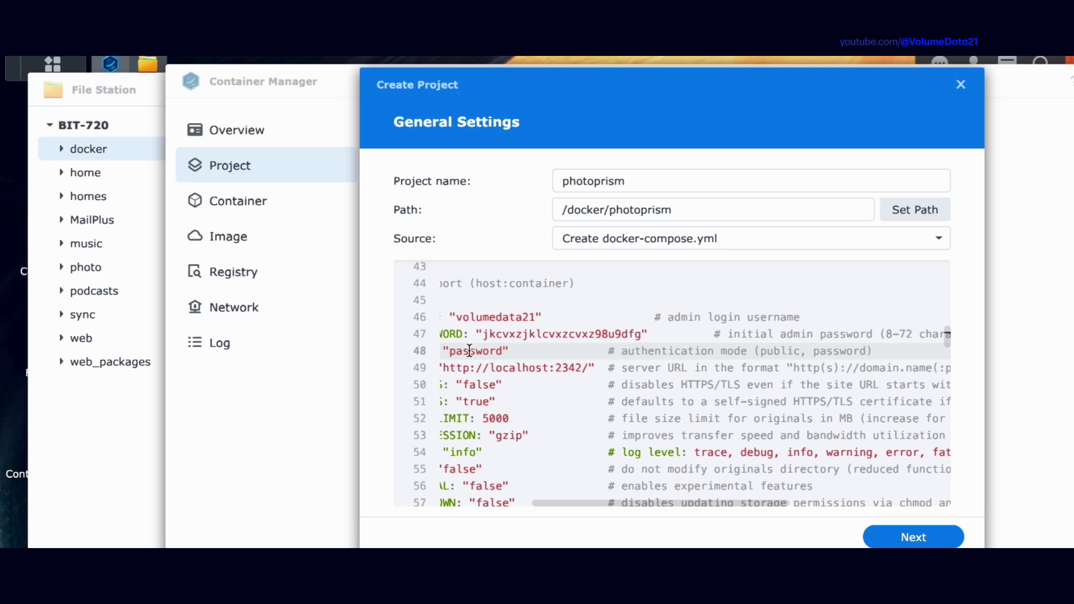
double_click(774, 351)
double_click(855, 352)
left_click_drag(683, 505, 633, 506)
double_click(585, 351)
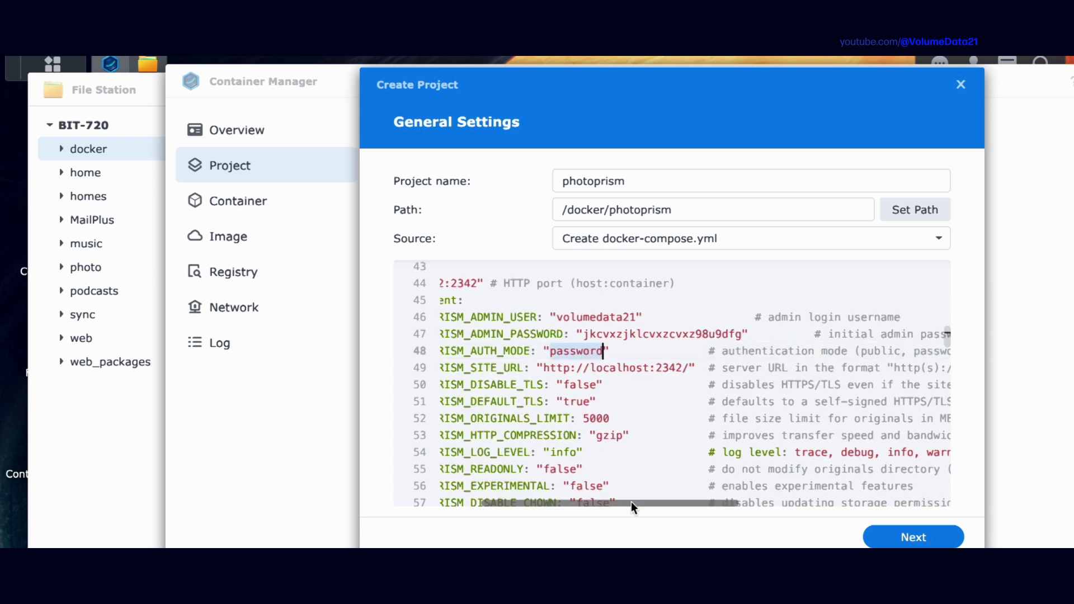
left_click_drag(635, 506, 566, 506)
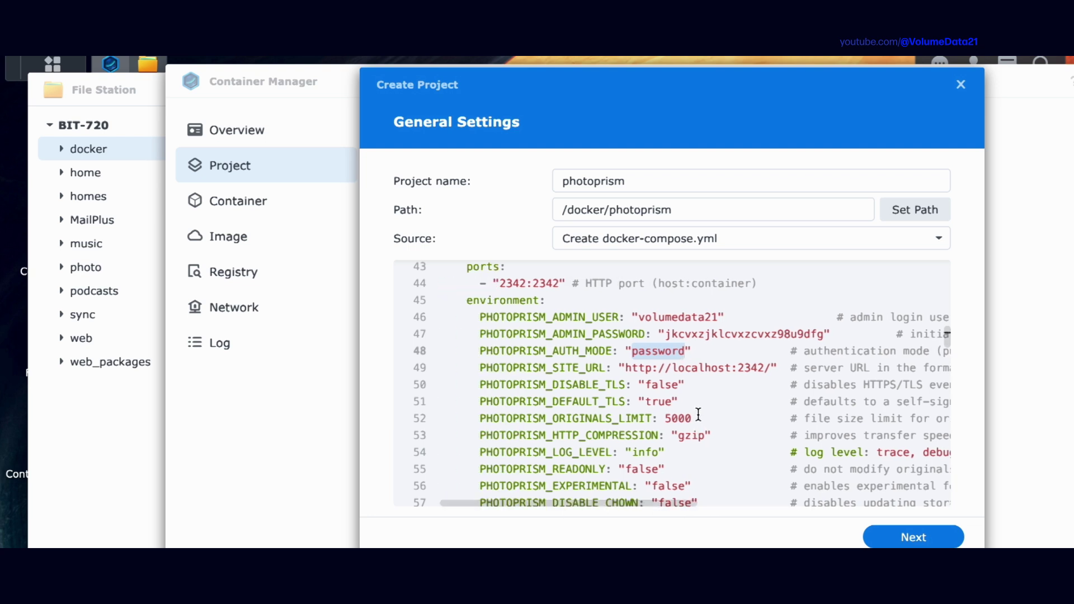
scroll(948, 344, "down", 2)
left_click_drag(950, 345, 951, 378)
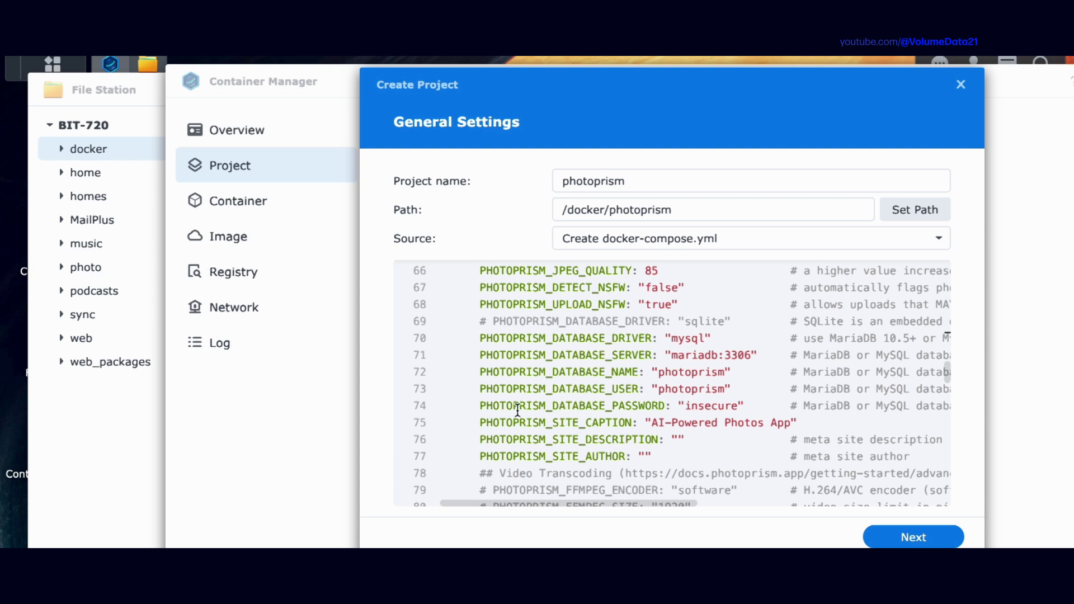
left_click_drag(480, 405, 663, 405)
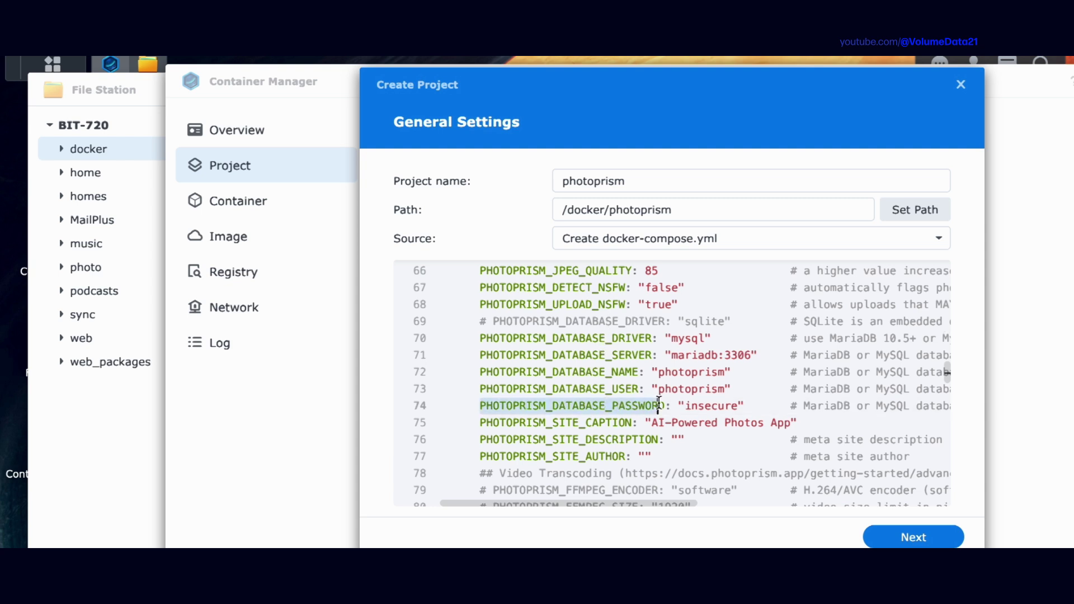
double_click(717, 404)
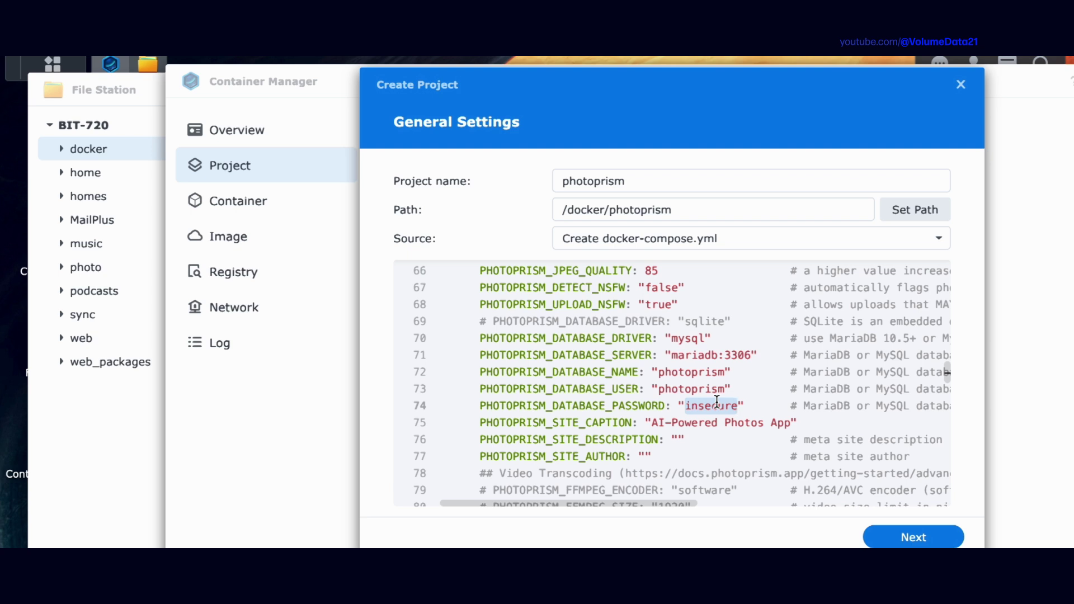
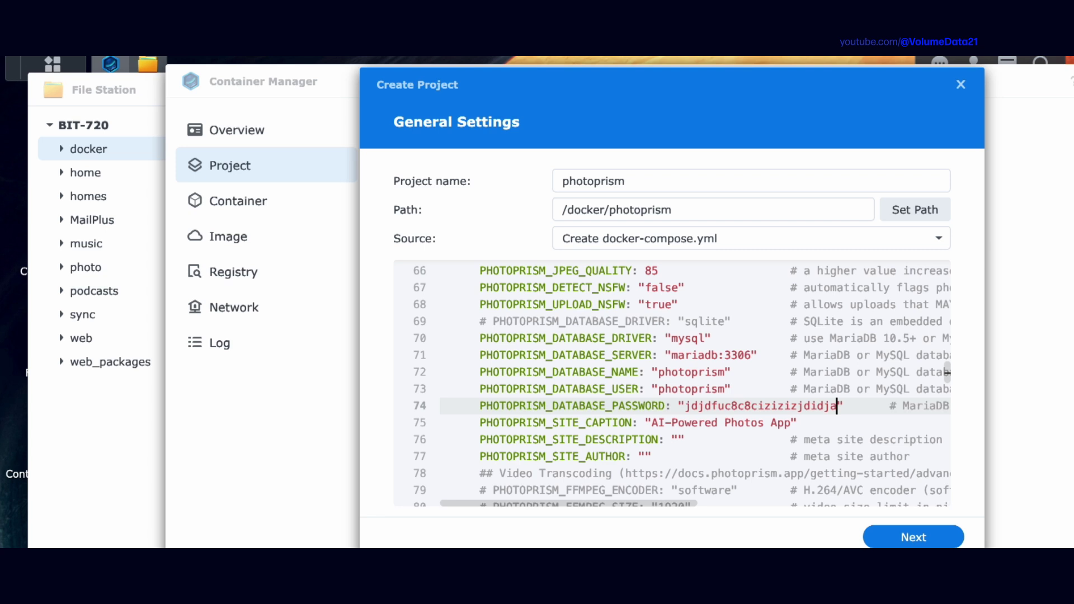
double_click(722, 407)
key("ctrl+c")
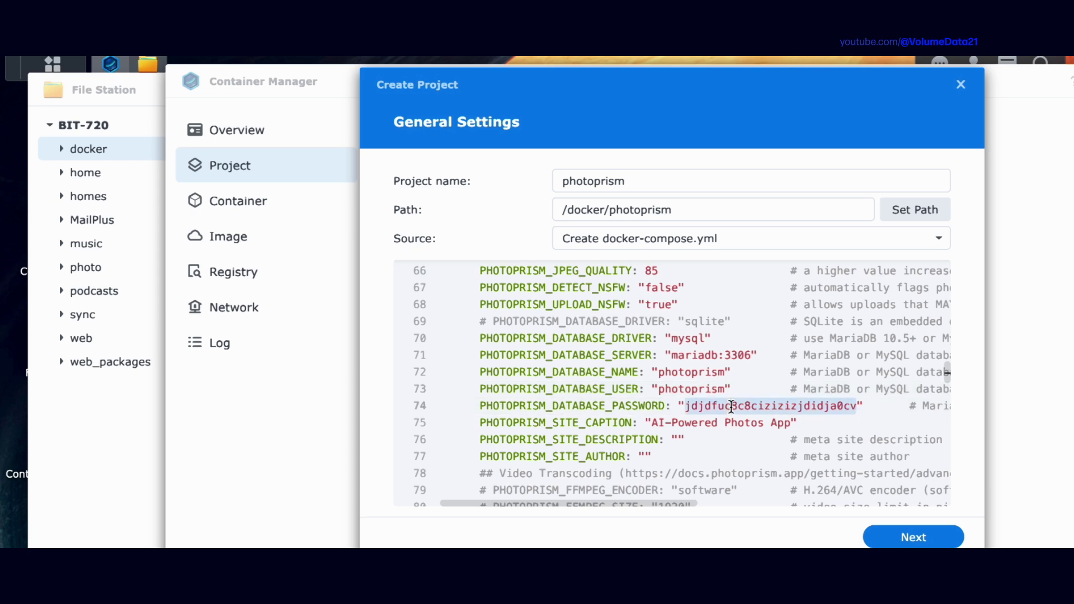
left_click_drag(949, 371, 947, 307)
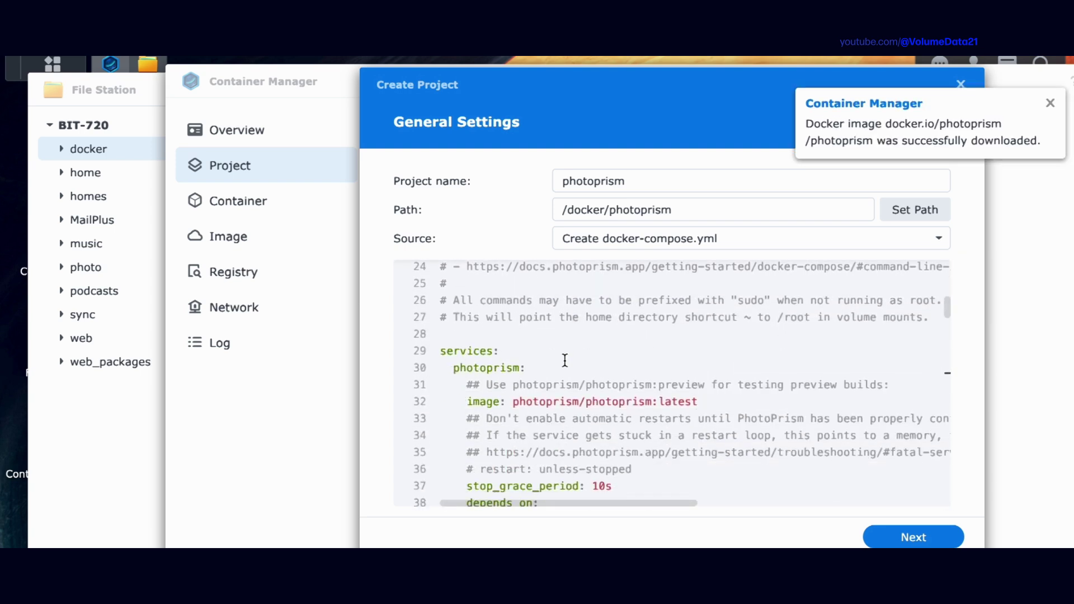
Scroll down to the mariadb service and its image line.
left_click_drag(948, 302, 948, 435)
triple_click(501, 325)
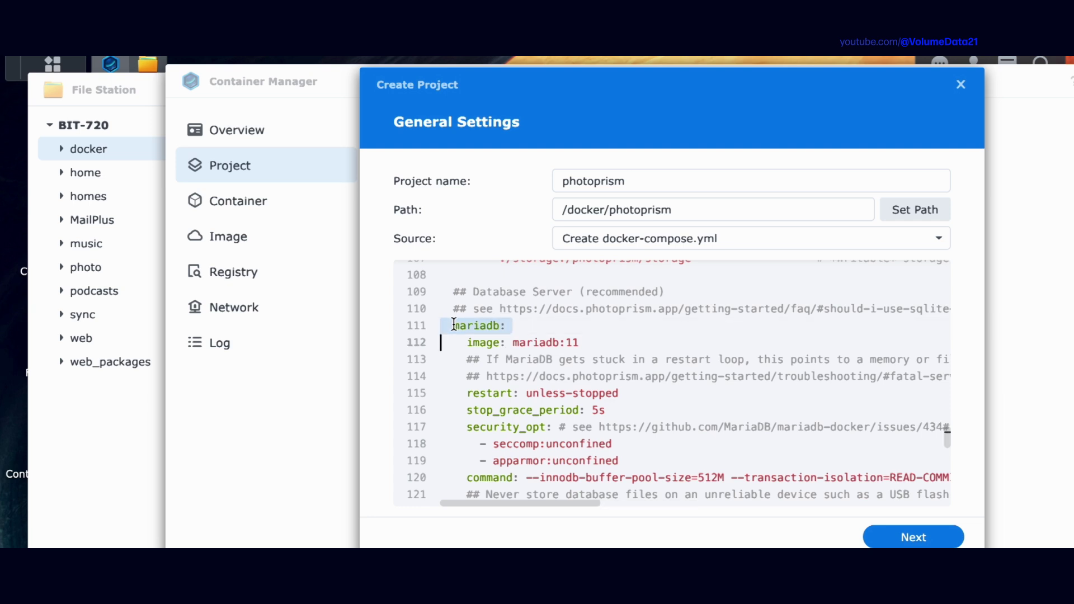
triple_click(498, 340)
key("End")
double_click(523, 340)
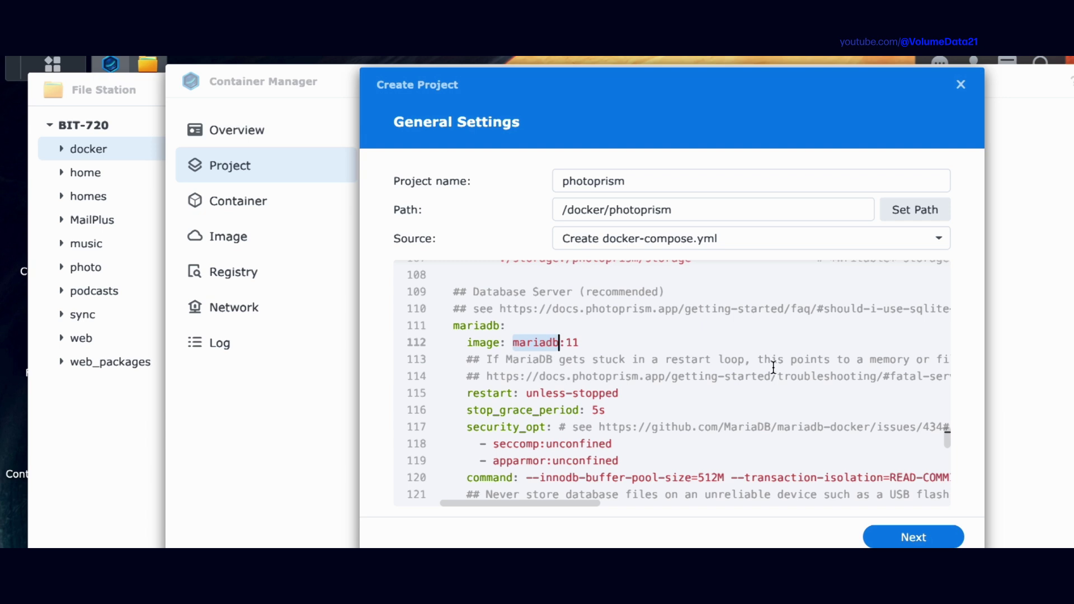
left_click_drag(948, 434, 947, 454)
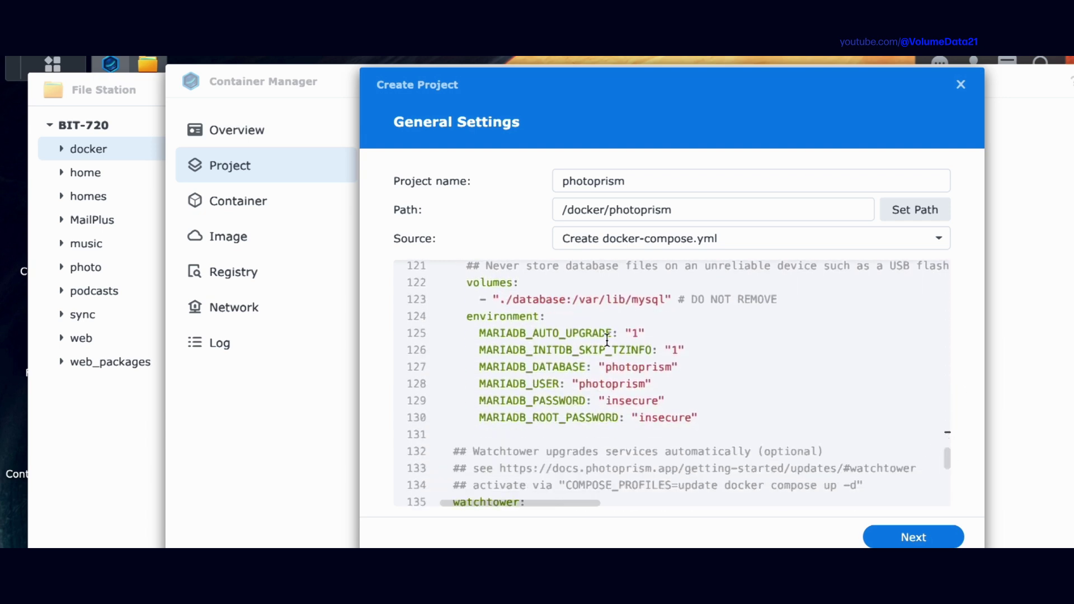
Paste the copied database password into MARIADB_PASSWORD and give MARIADB_ROOT_PASSWORD a new random value.
left_click_drag(480, 401, 585, 400)
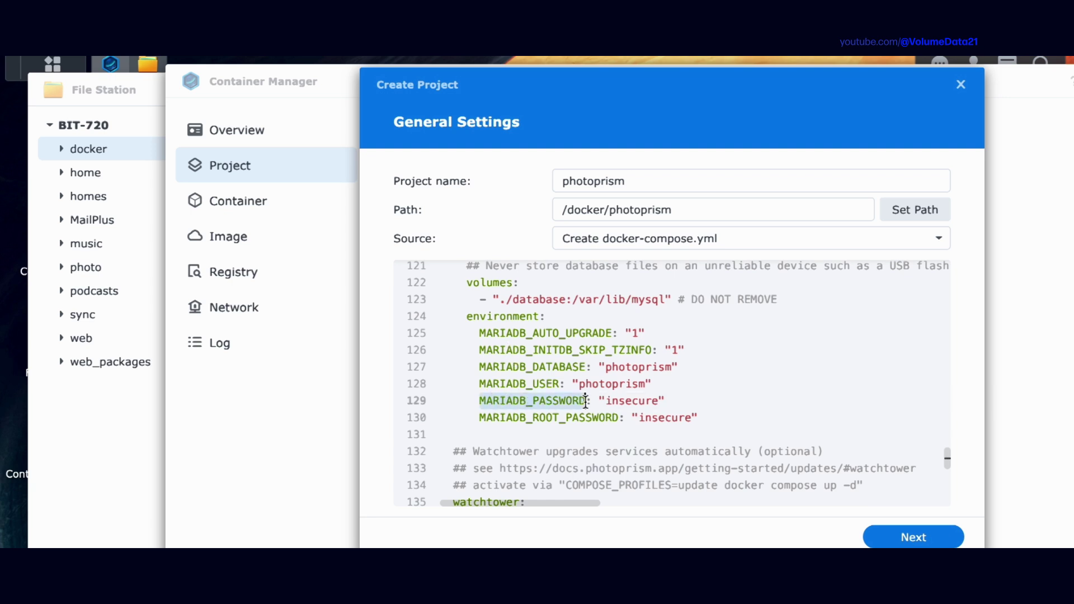
double_click(630, 403)
key("ctrl+v")
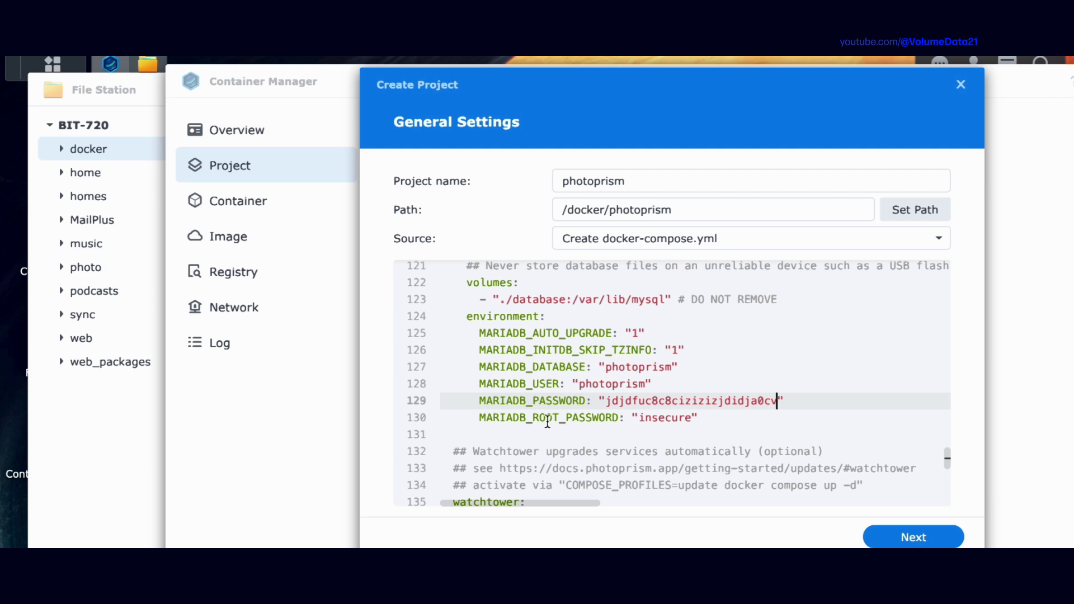
double_click(672, 420)
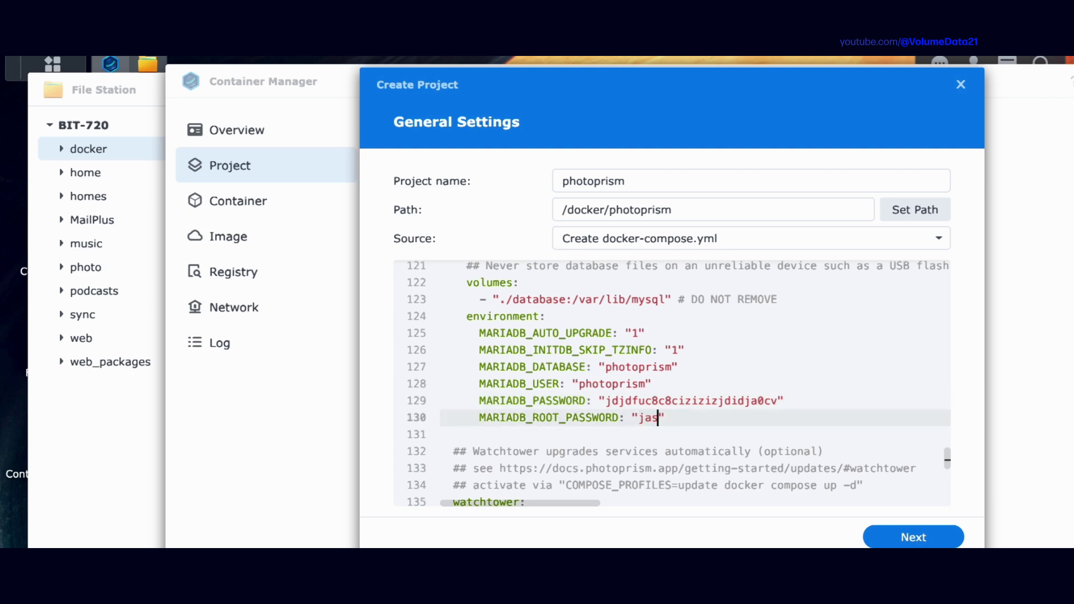
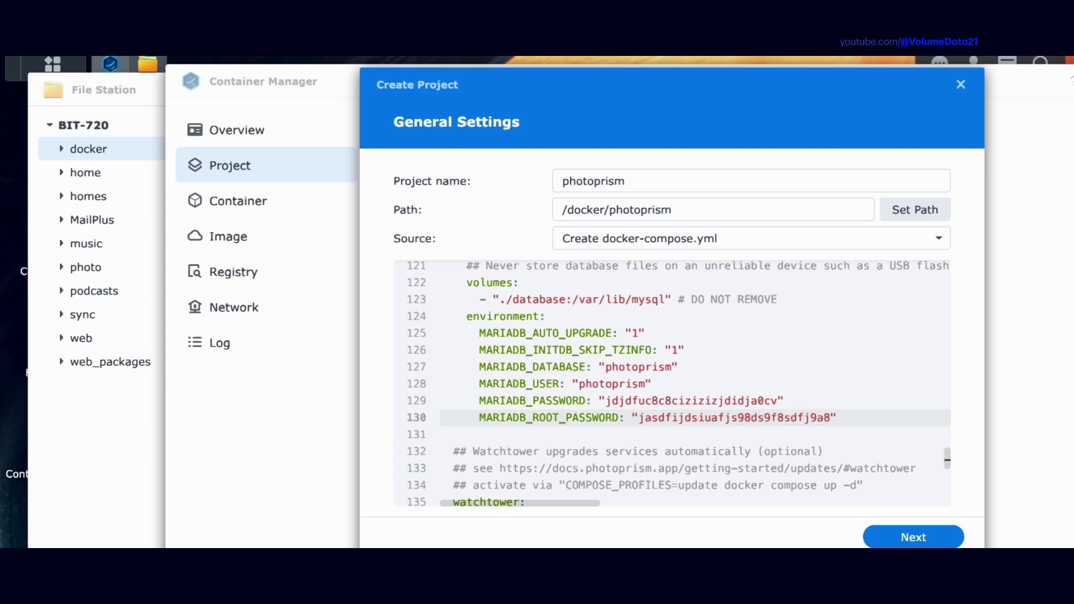
left_click_drag(947, 454, 946, 275)
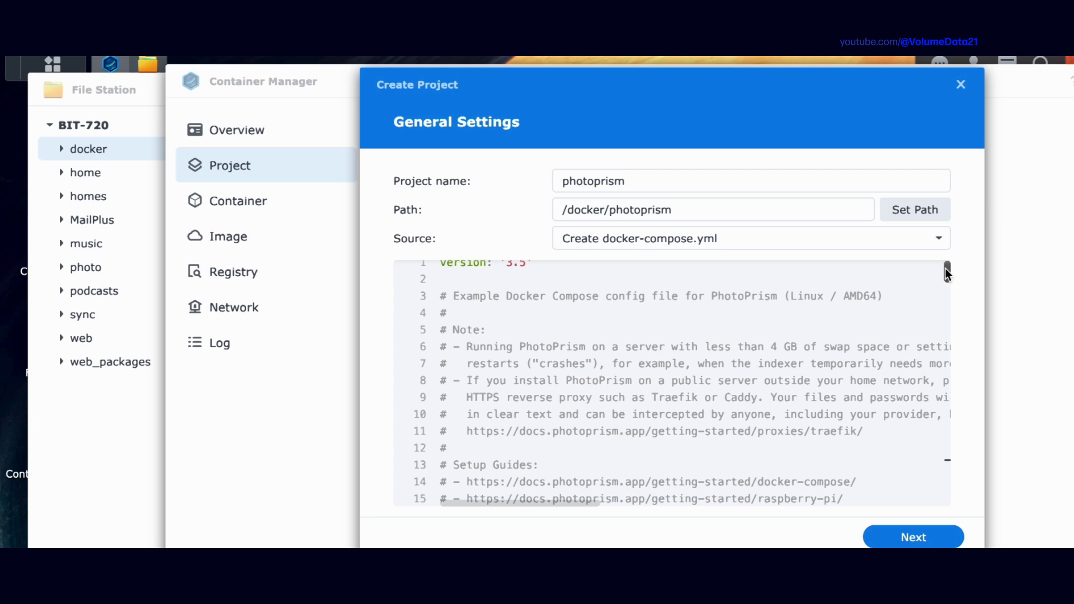
Select the '~/Pictures' host path on compose line 104, then bring File Station forward.
left_click_drag(946, 269, 938, 417)
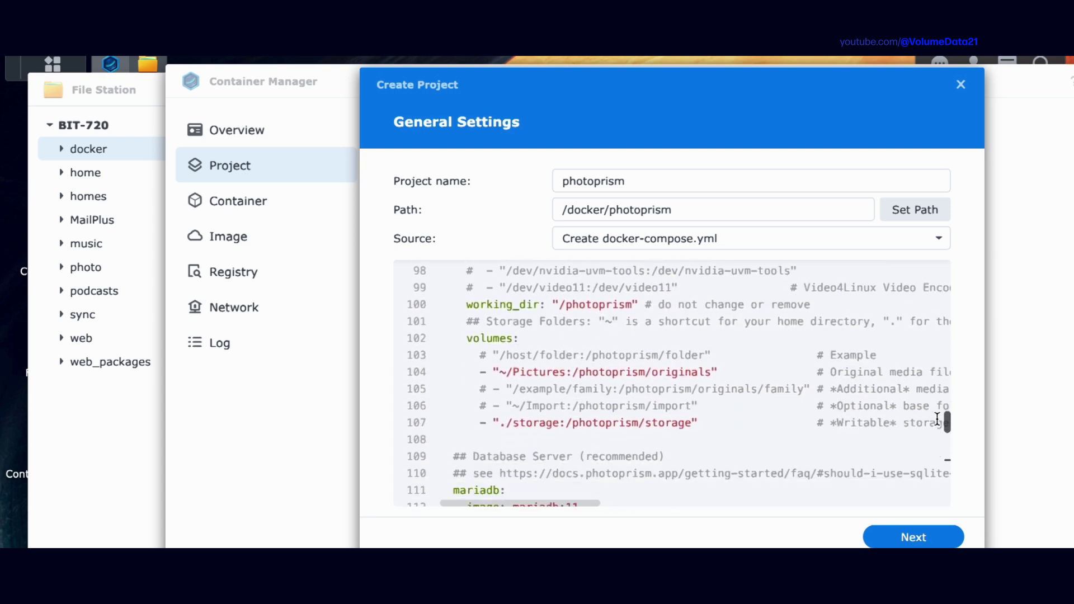
left_click(466, 338)
left_click(685, 372)
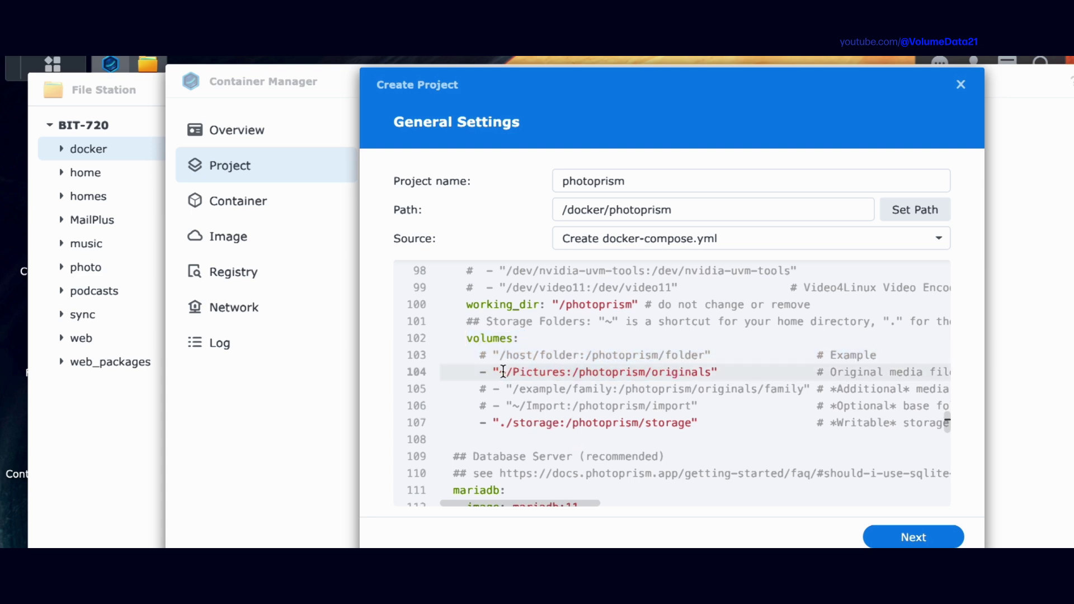
mouse_move(500, 372)
left_mouse_down()
mouse_move(569, 372)
mouse_move(500, 372)
left_mouse_up()
left_click(568, 372)
left_click_drag(533, 503, 498, 487)
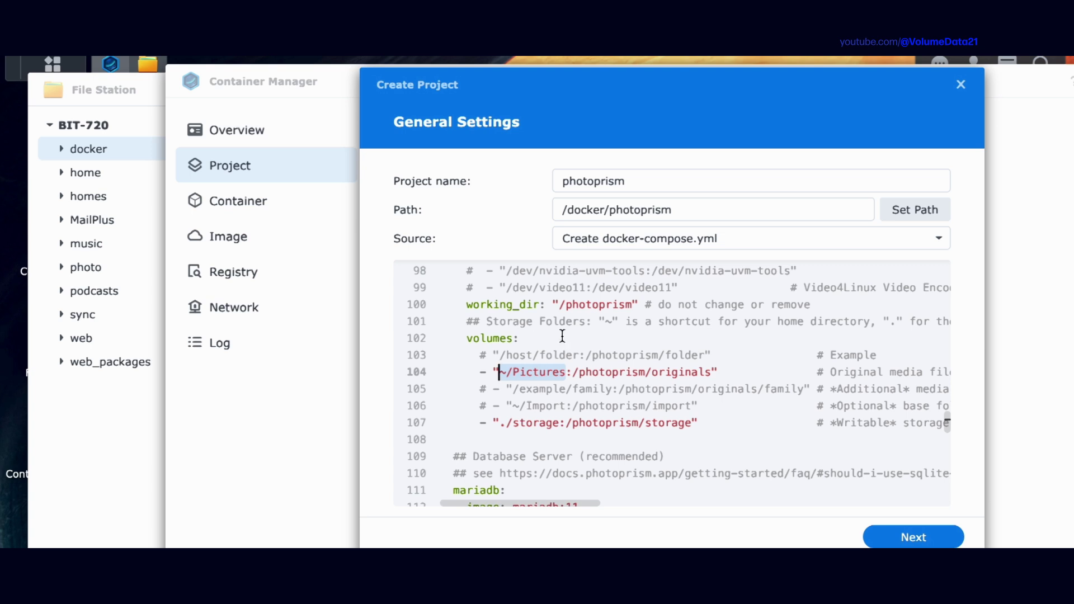
left_click(95, 468)
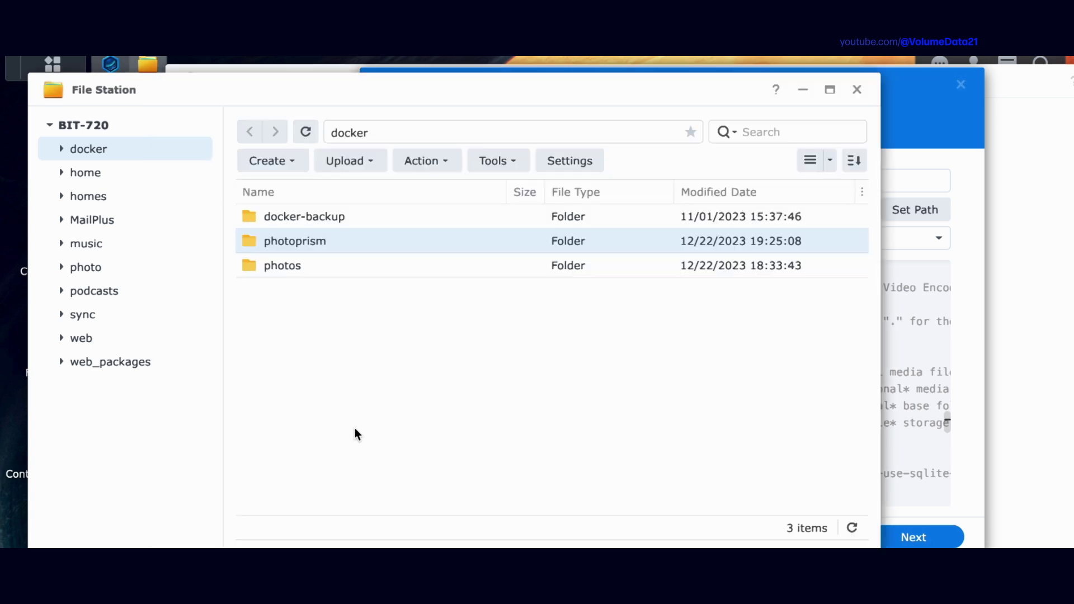
Copy the photos folder's location path '/volume2/docker/photos' from its Properties.
left_click(321, 289)
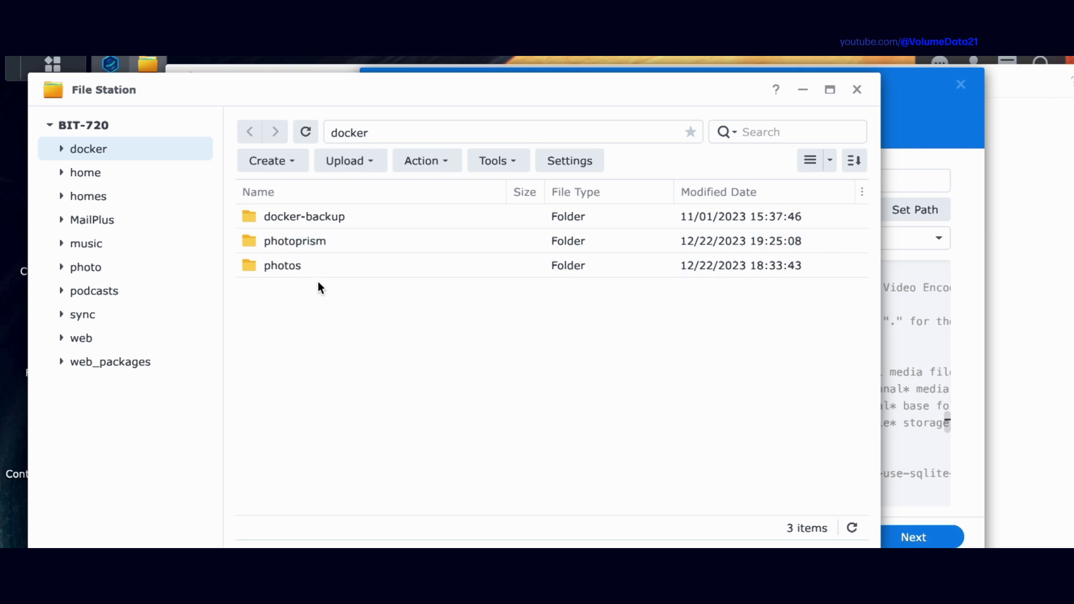
left_click(352, 270)
right_click(356, 273)
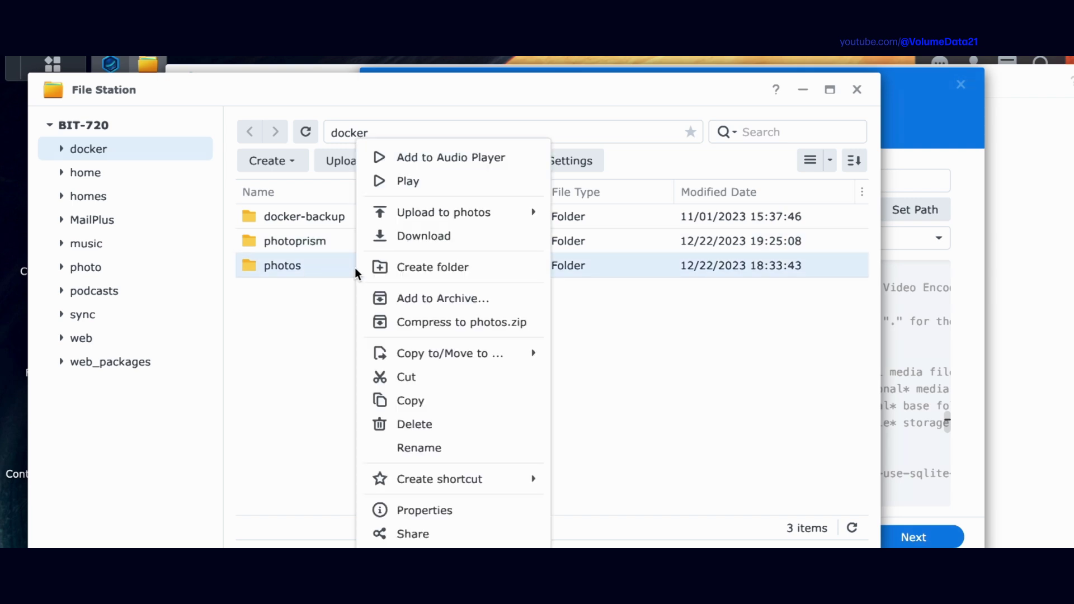
left_click(425, 510)
double_click(487, 217)
triple_click(484, 217)
right_click(475, 213)
left_click(491, 285)
Close the Properties dialog and return to line 104 in the Create Project editor.
left_click(693, 540)
left_click(906, 74)
left_click(593, 388)
left_click(568, 372)
Paste '/volume2/docker/photos' over '~/Pictures' as the originals volume host path on line 104.
left_click_drag(499, 372, 507, 372)
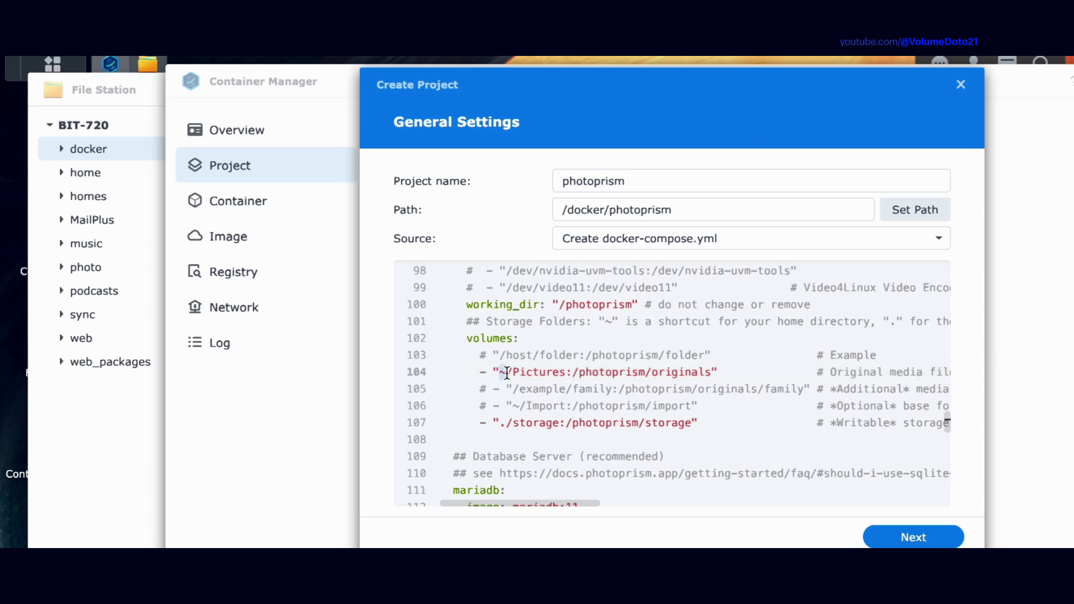
left_click(504, 304)
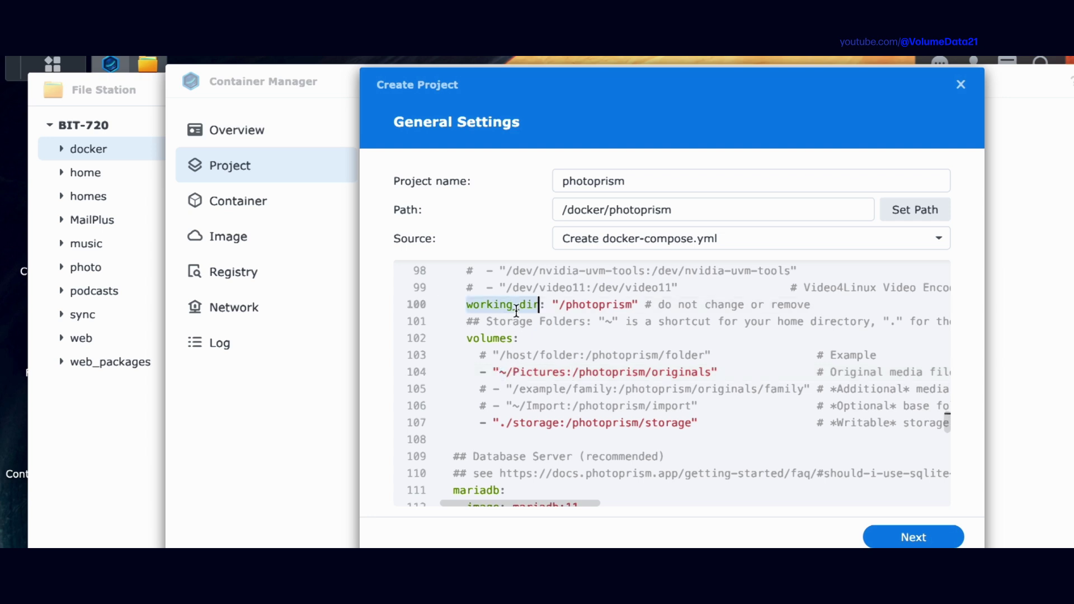
triple_click(520, 318)
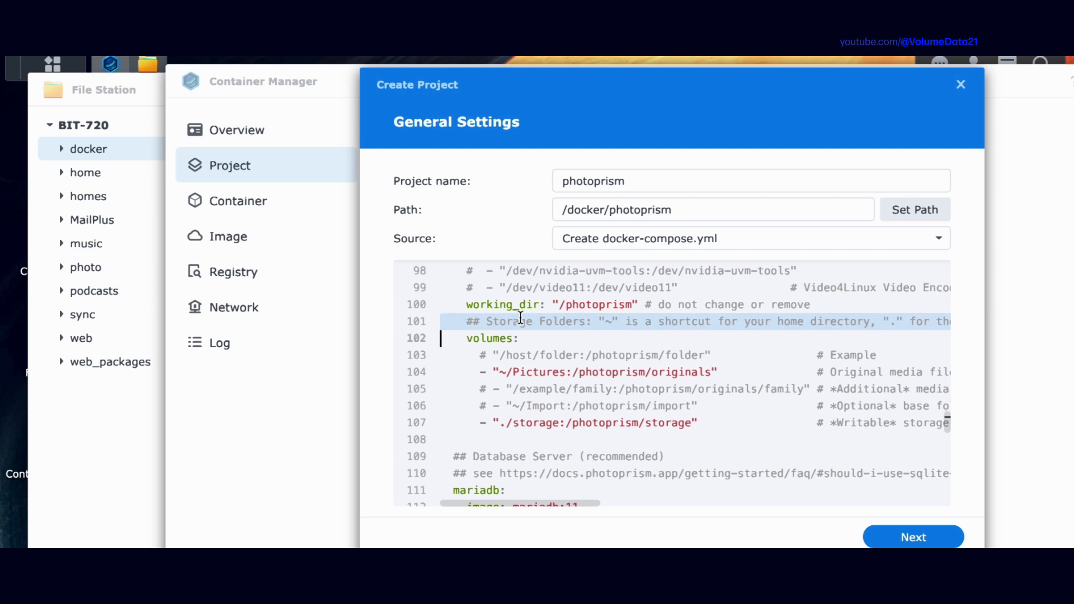
left_click(525, 370)
left_click_drag(498, 372, 566, 373)
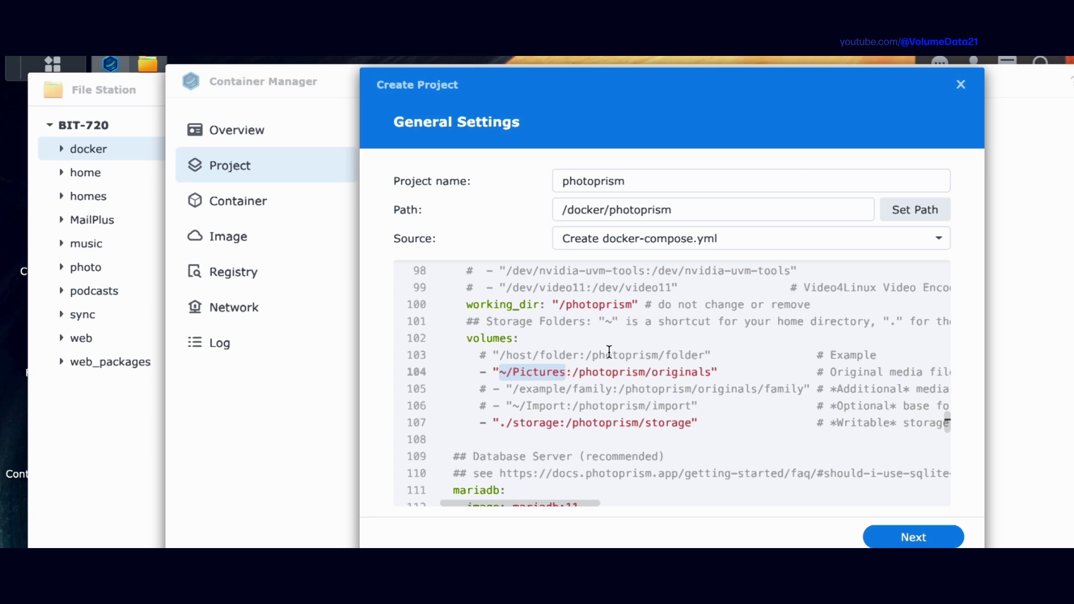
key("ctrl+v")
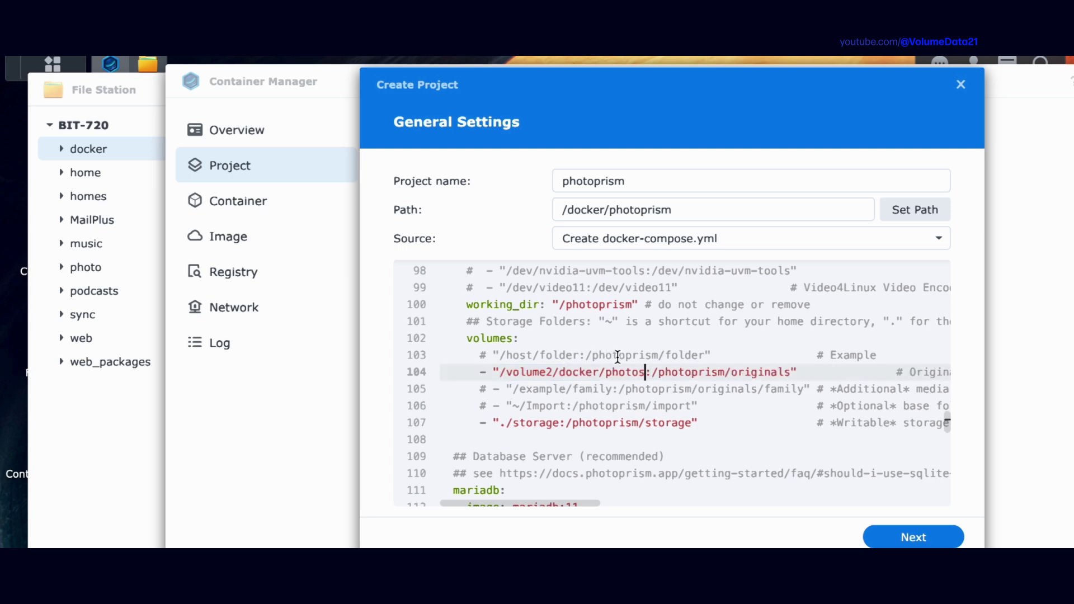
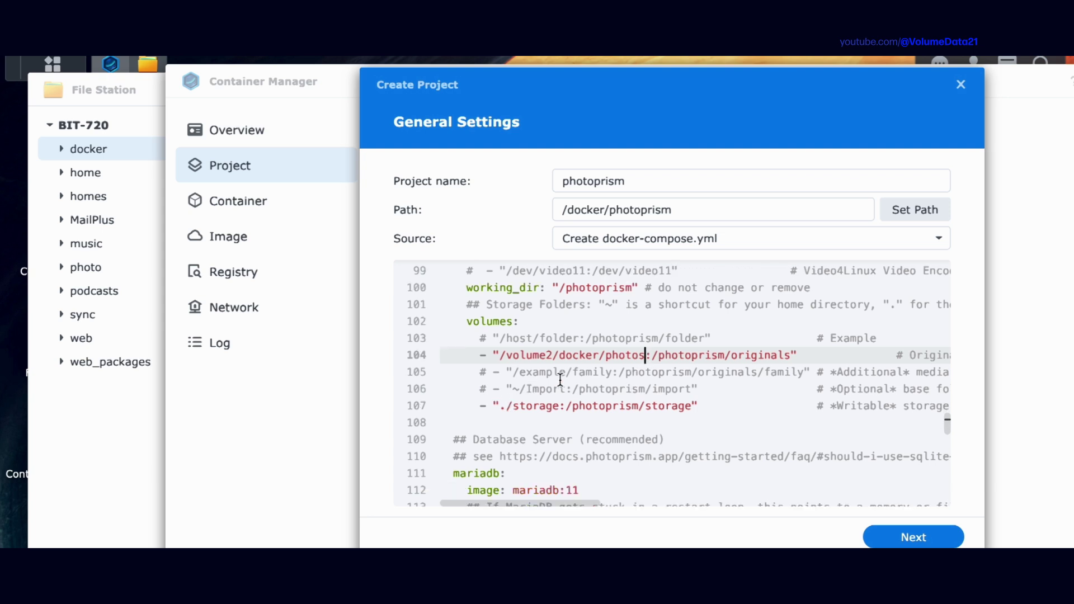
Review the compose volume lines, noting storage maps to the relative ./storage path in the project folder.
left_click(637, 409)
triple_click(632, 407)
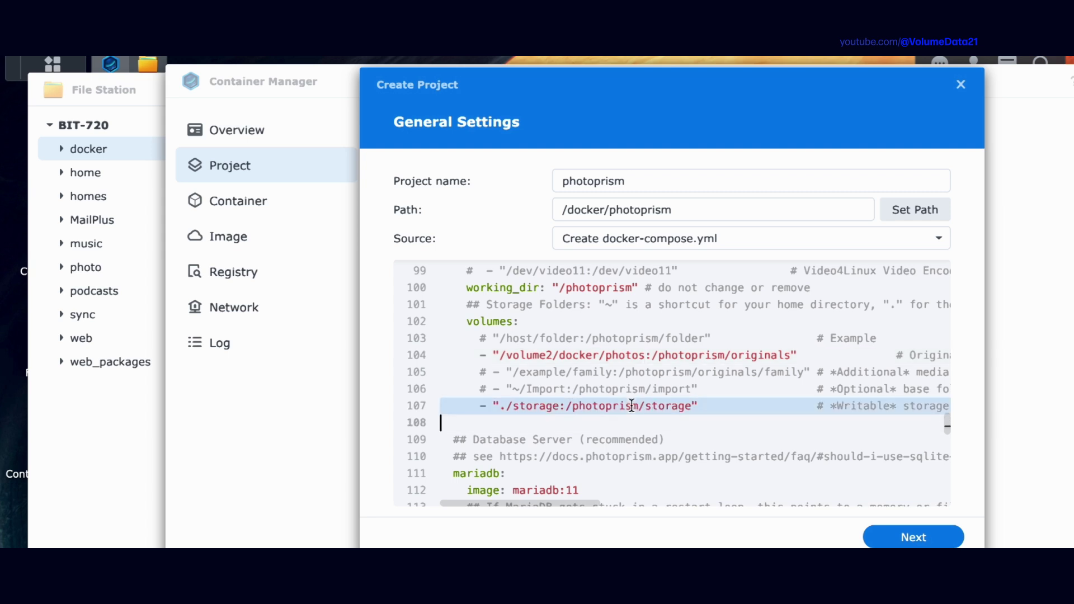
left_click(553, 390)
left_click(518, 407)
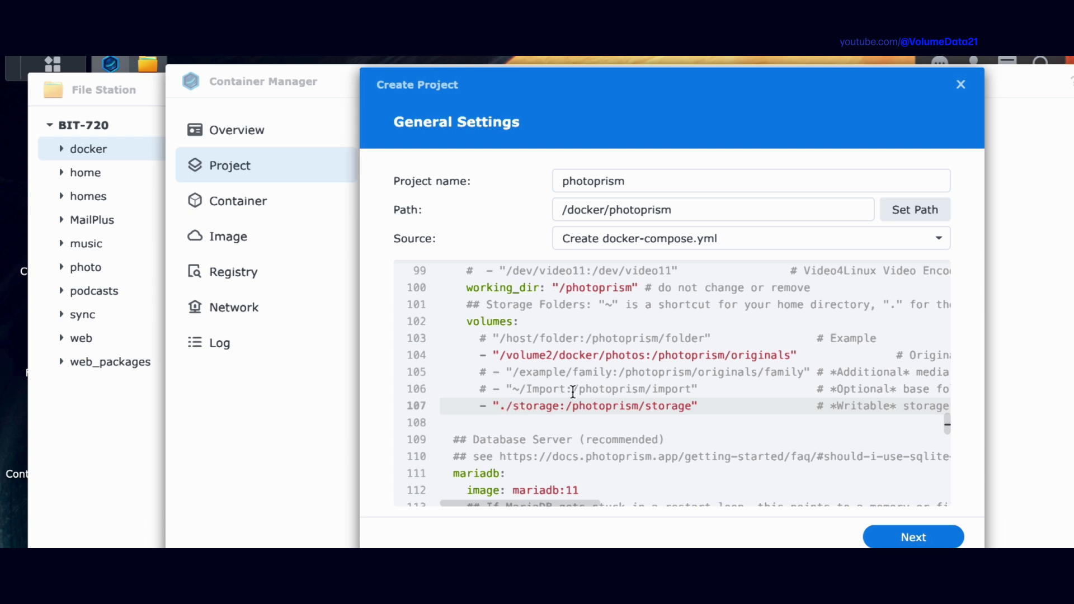
scroll(585, 375, "up", 1)
left_click_drag(561, 502, 631, 503)
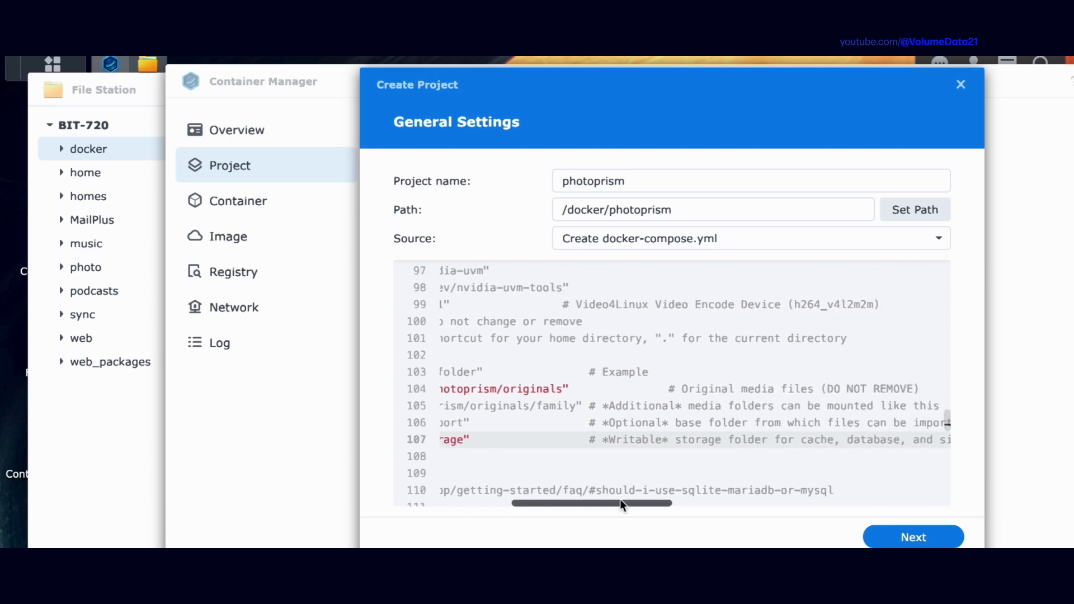
left_click_drag(655, 338, 848, 337)
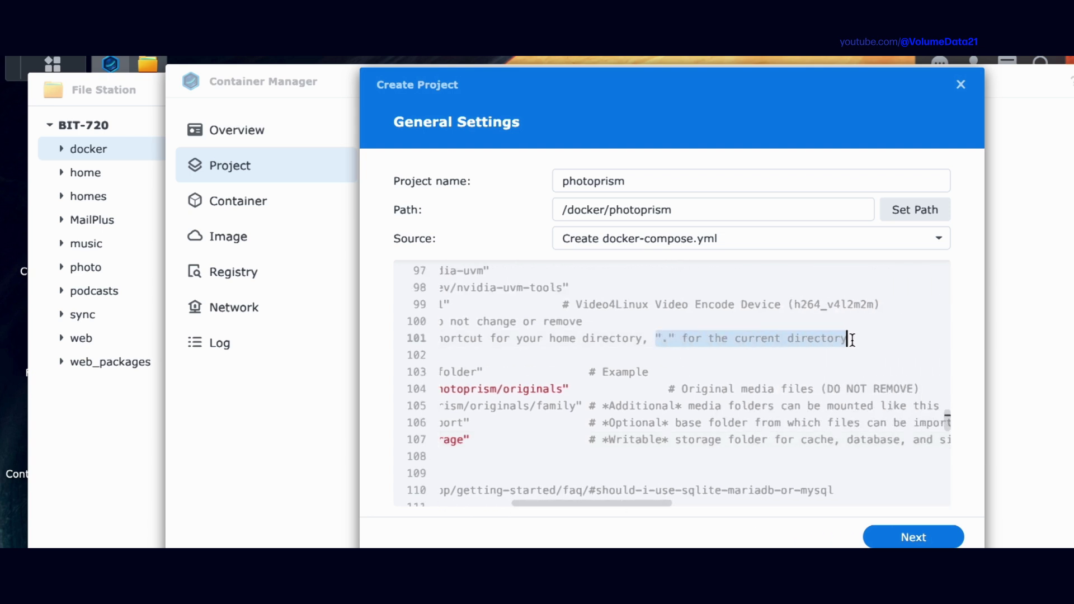
left_click_drag(600, 504, 528, 507)
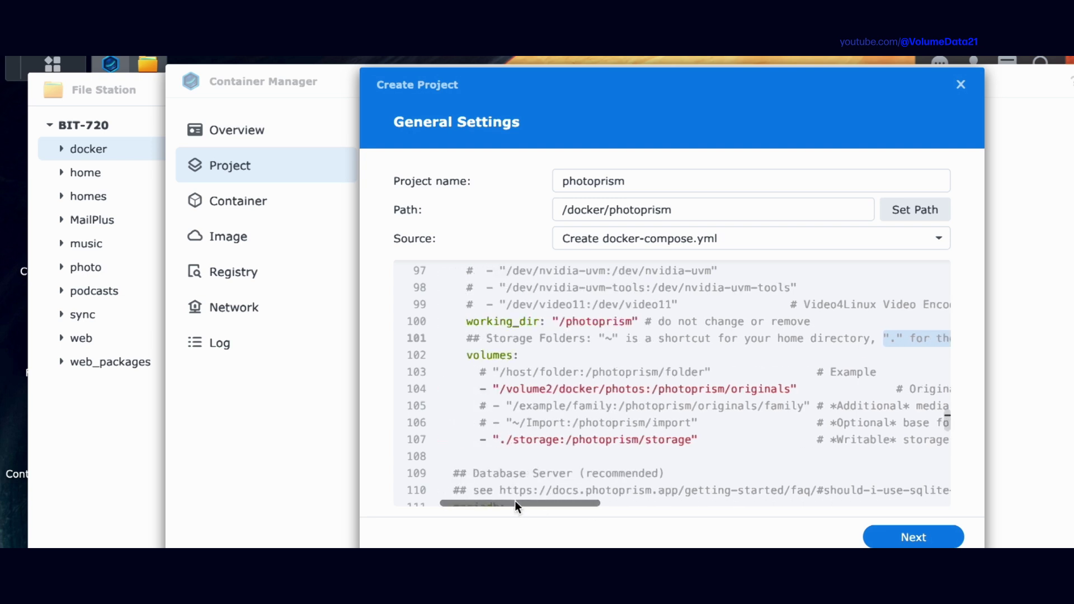
left_click(581, 407)
left_click(566, 440)
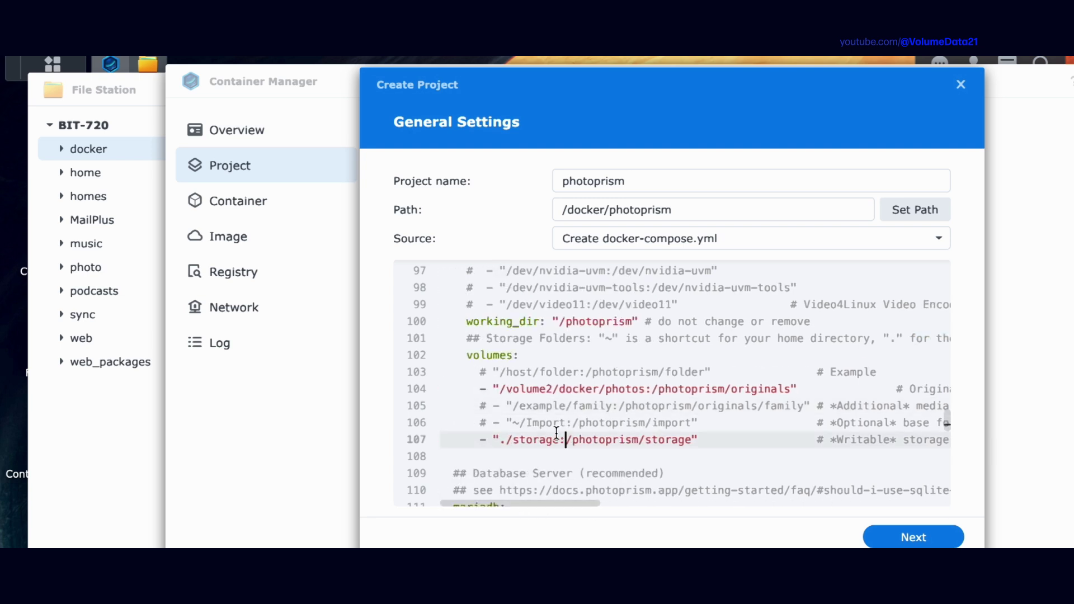
left_click(506, 440)
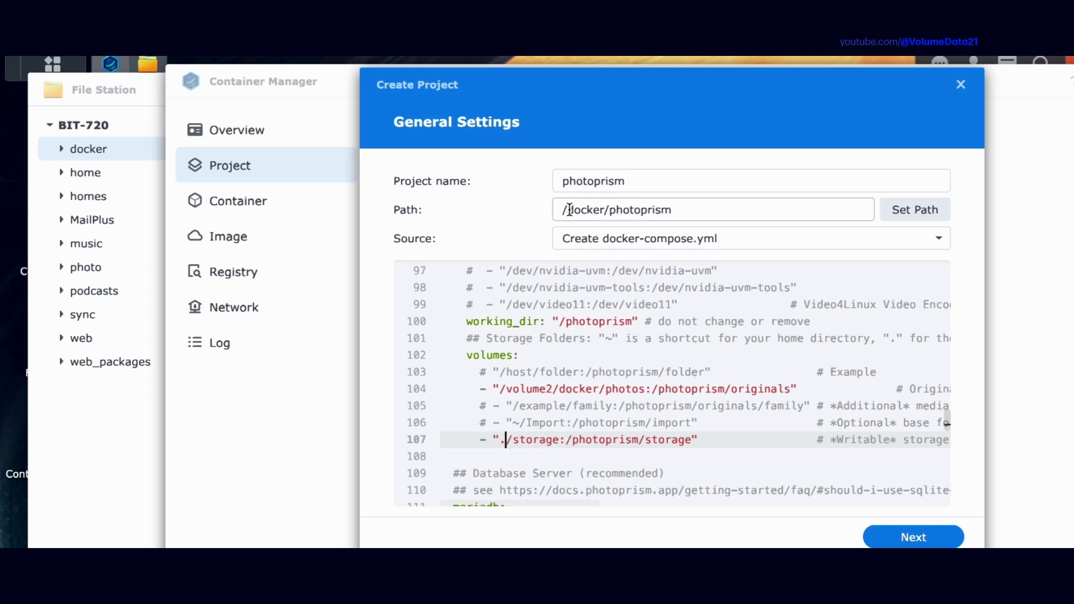
left_click_drag(562, 210, 680, 206)
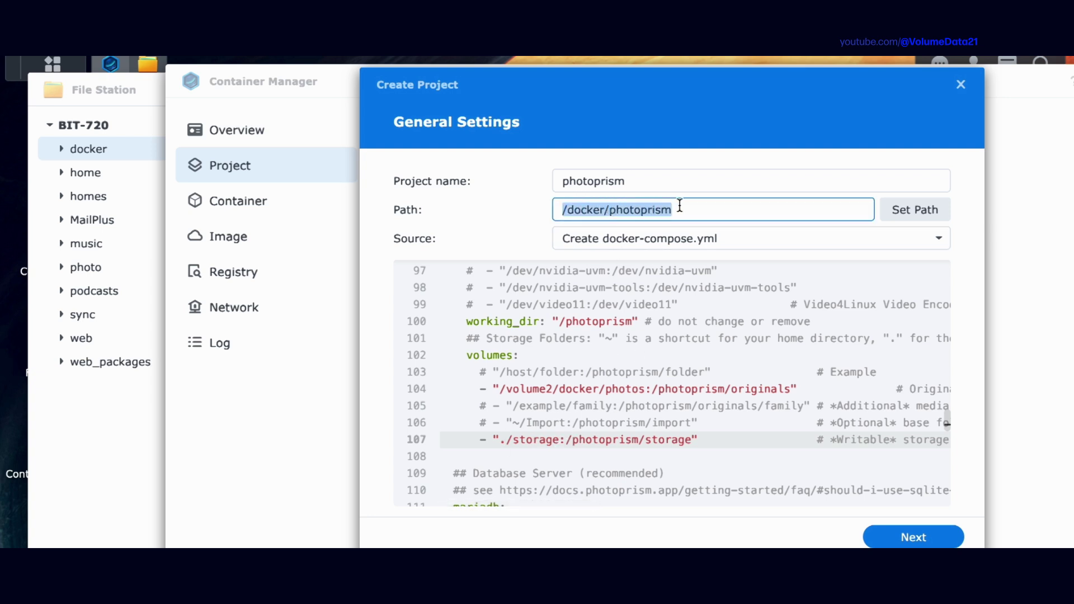
Create a 'storage' folder inside docker/photoprism in File Station, then return to the Create Project dialog.
left_click(116, 464)
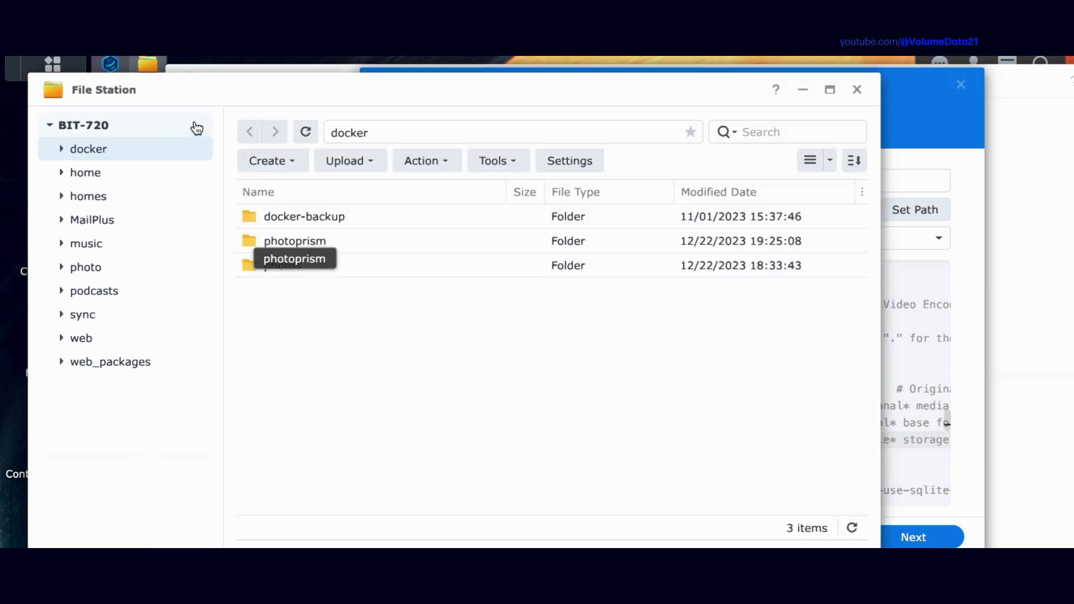
double_click(293, 241)
right_click(360, 346)
left_click(431, 286)
type("storage")
key("Return")
left_click(392, 366)
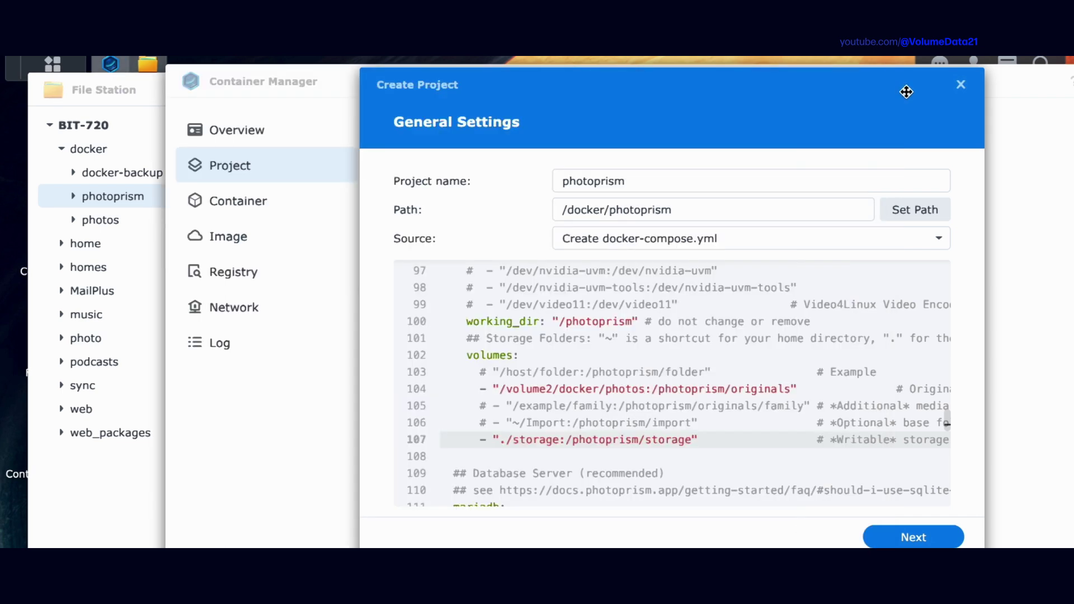
left_click(902, 90)
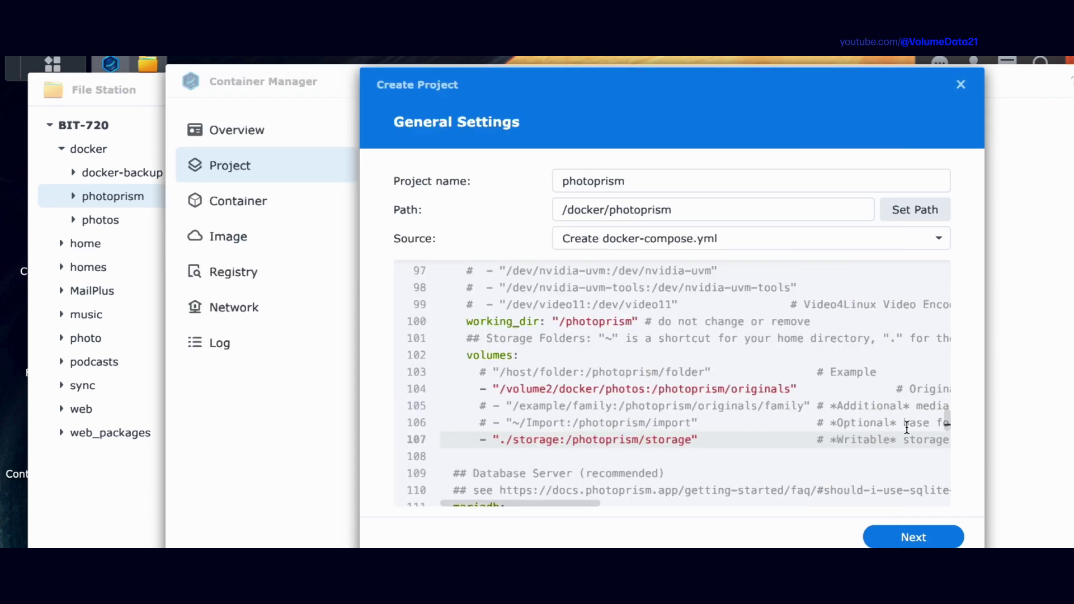
left_click_drag(948, 417, 957, 448)
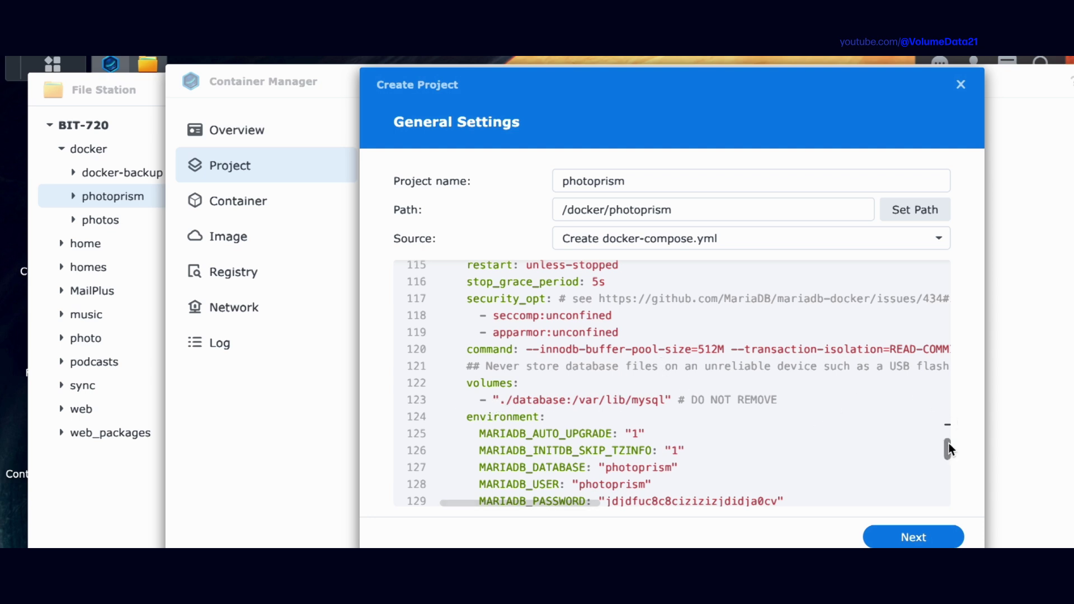
left_click_drag(946, 442, 952, 411)
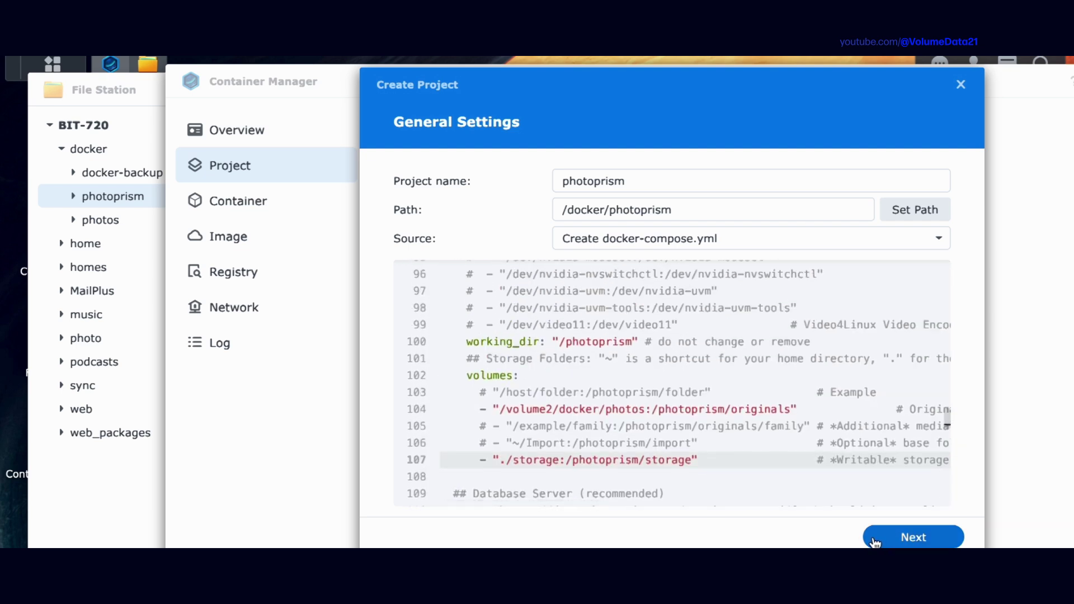
Finish the wizard to build photoprism and read the missing /volume2/docker/photoprism/database bind mount error.
left_click(895, 537)
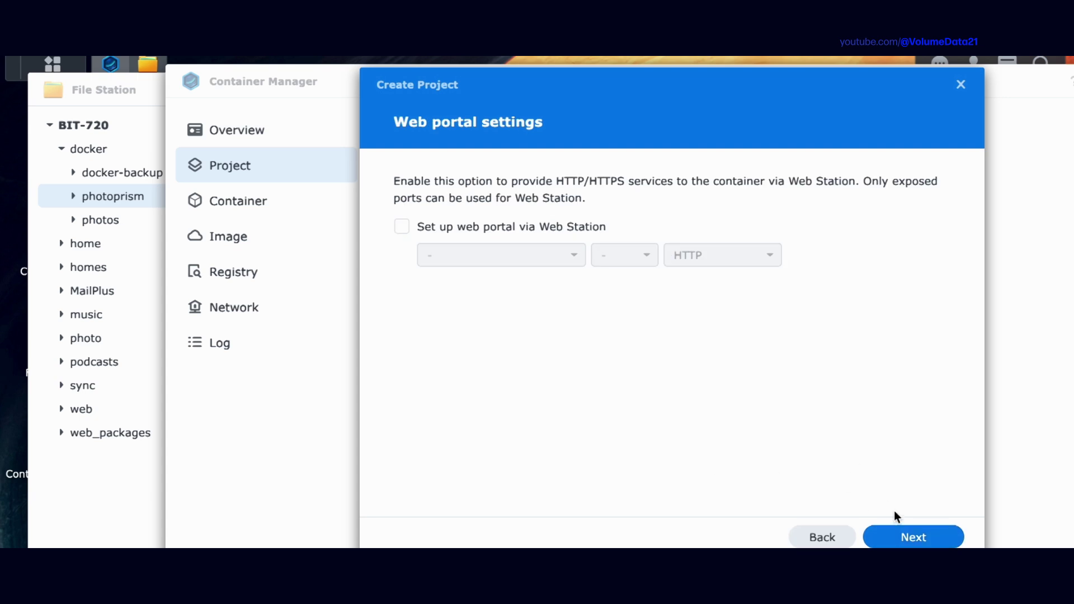
left_click(898, 537)
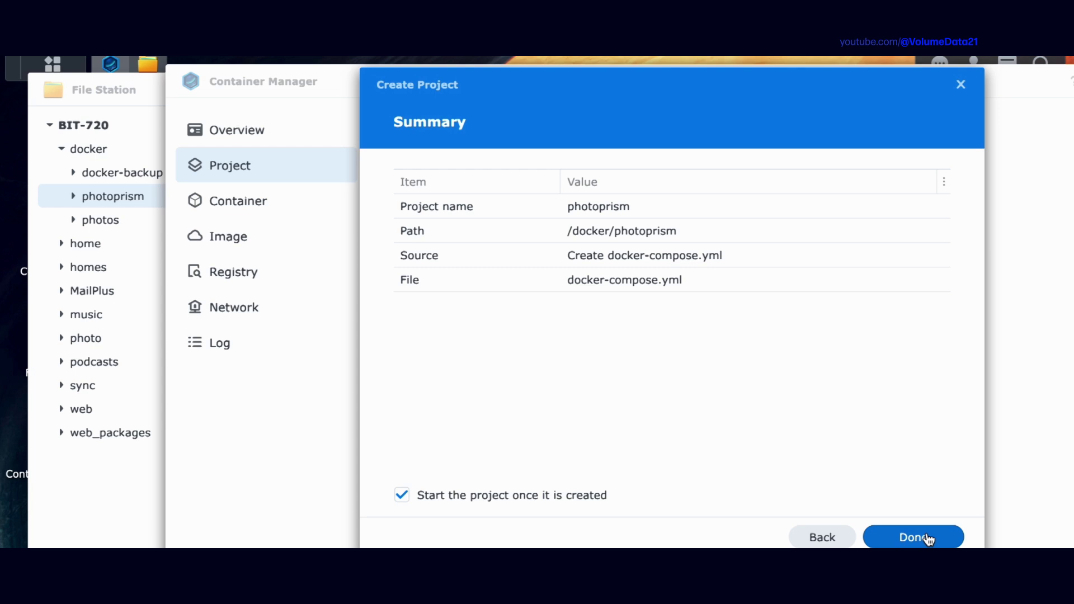
left_click(929, 539)
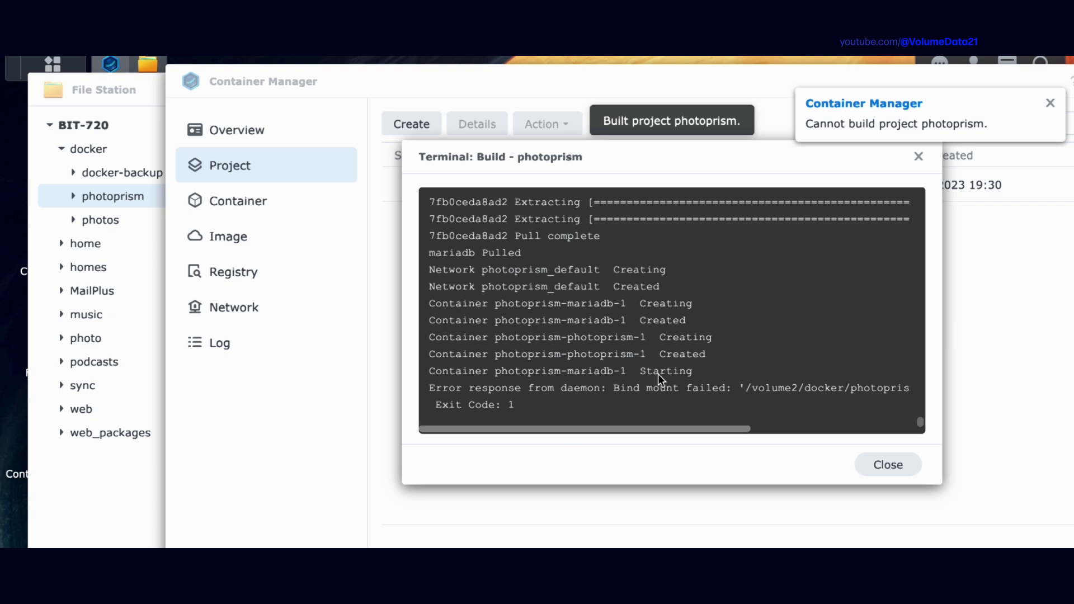
left_click_drag(720, 429, 814, 429)
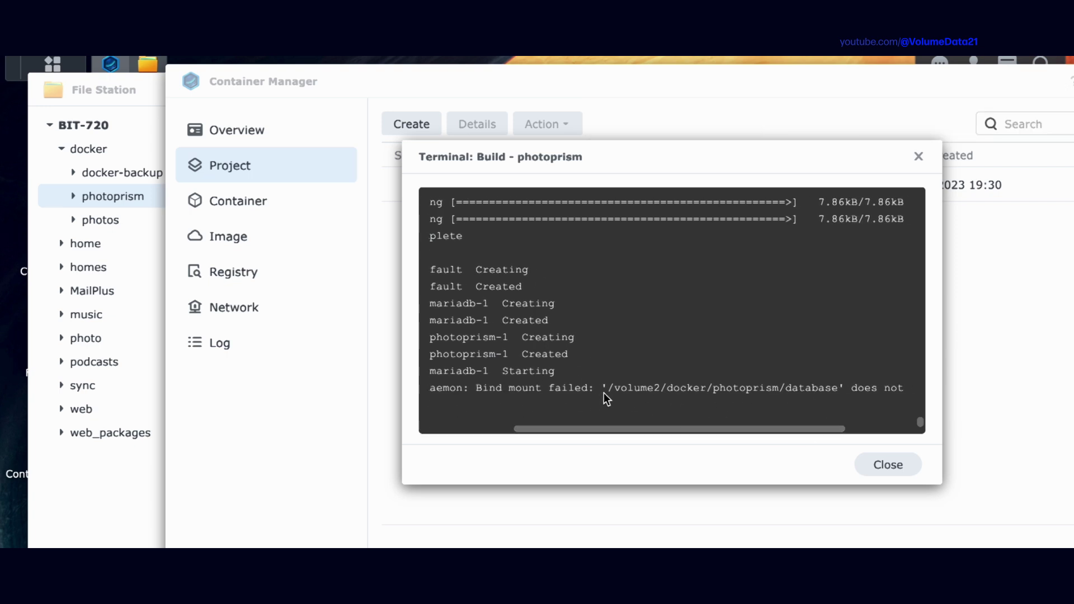
left_click_drag(820, 425, 601, 442)
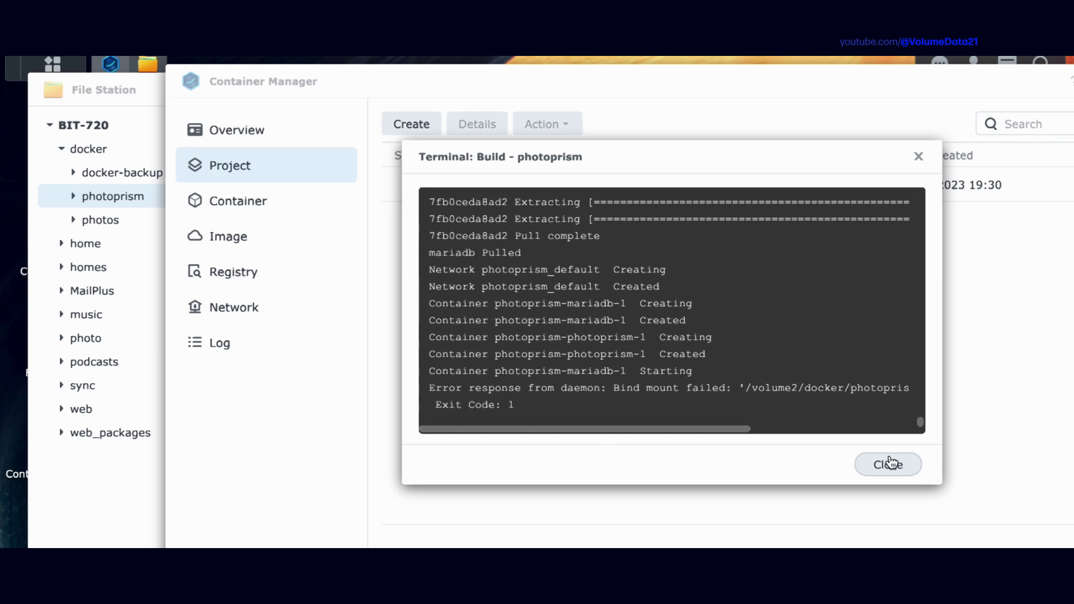
left_click(888, 465)
Add a 'database' folder next to storage in docker/photoprism, then go back to Container Manager.
left_click(125, 87)
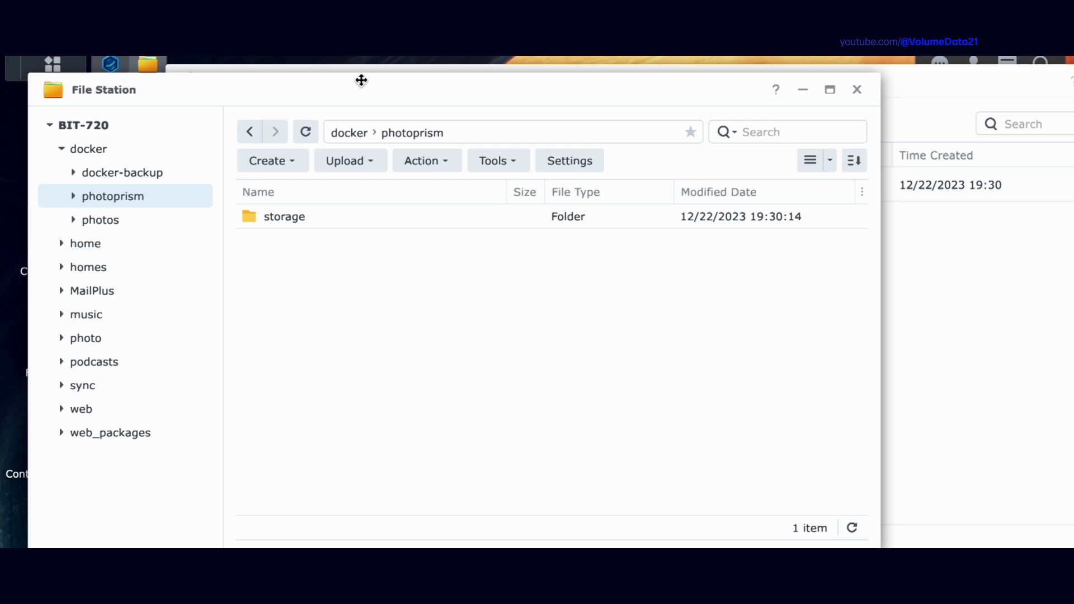
right_click(339, 260)
left_click(365, 268)
type("database")
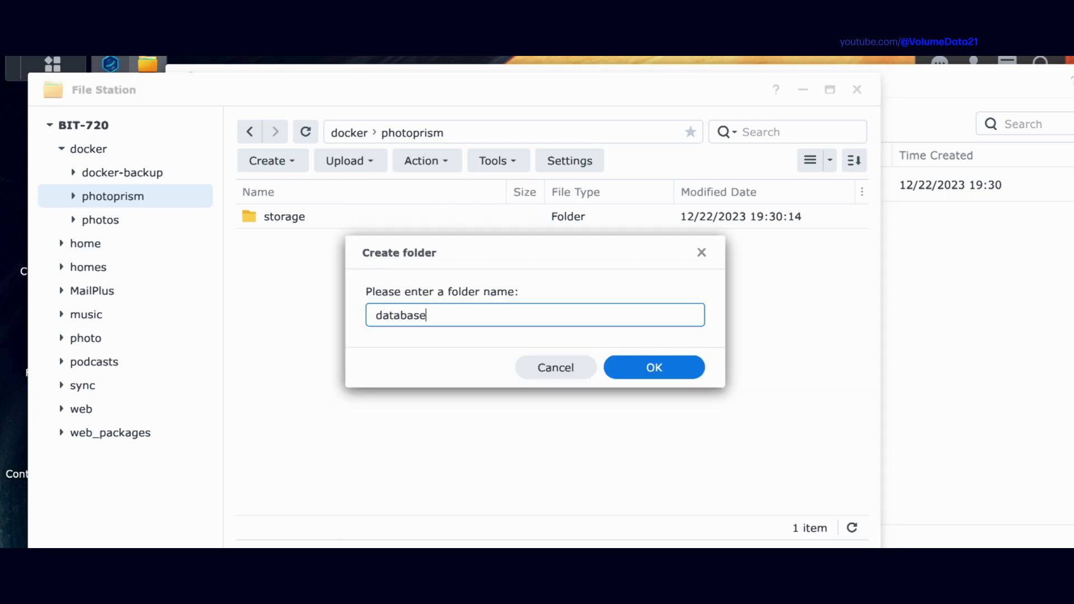
key("Return")
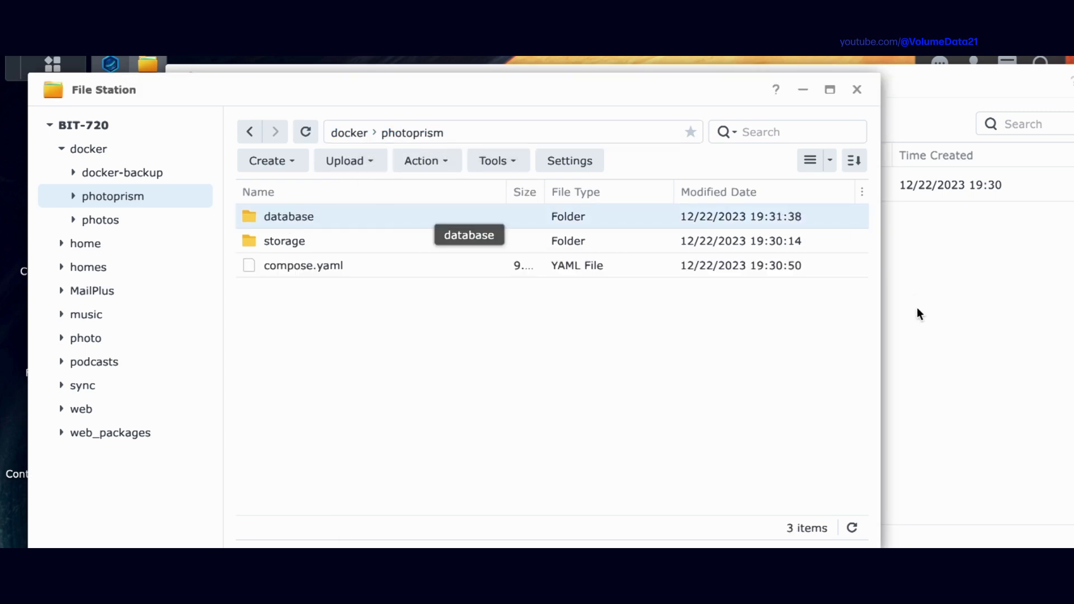
left_click(918, 310)
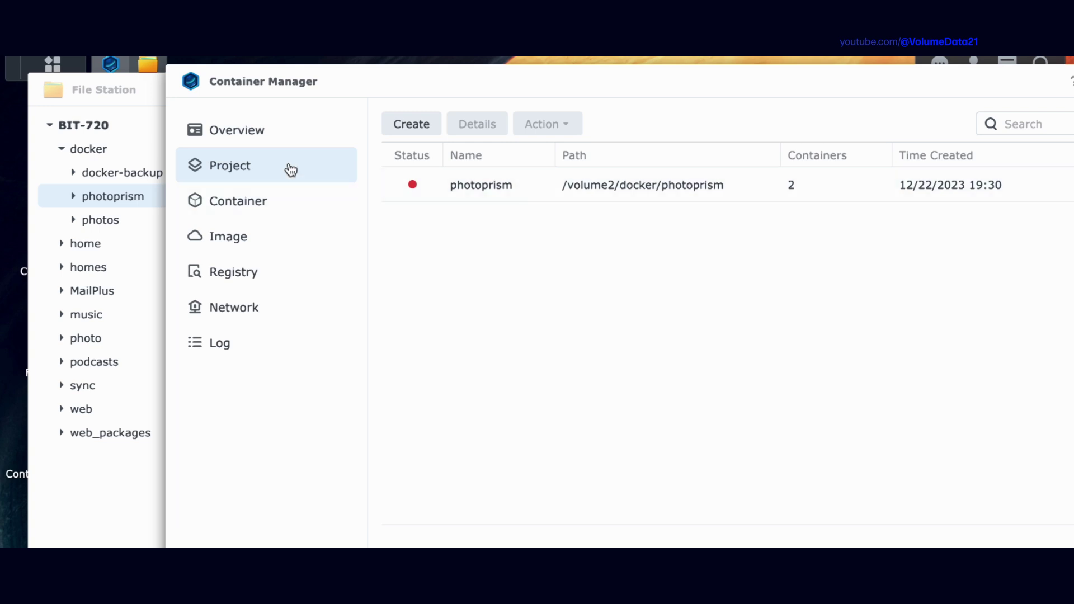
Rebuild the photoprism project and close the successful build log.
right_click(615, 190)
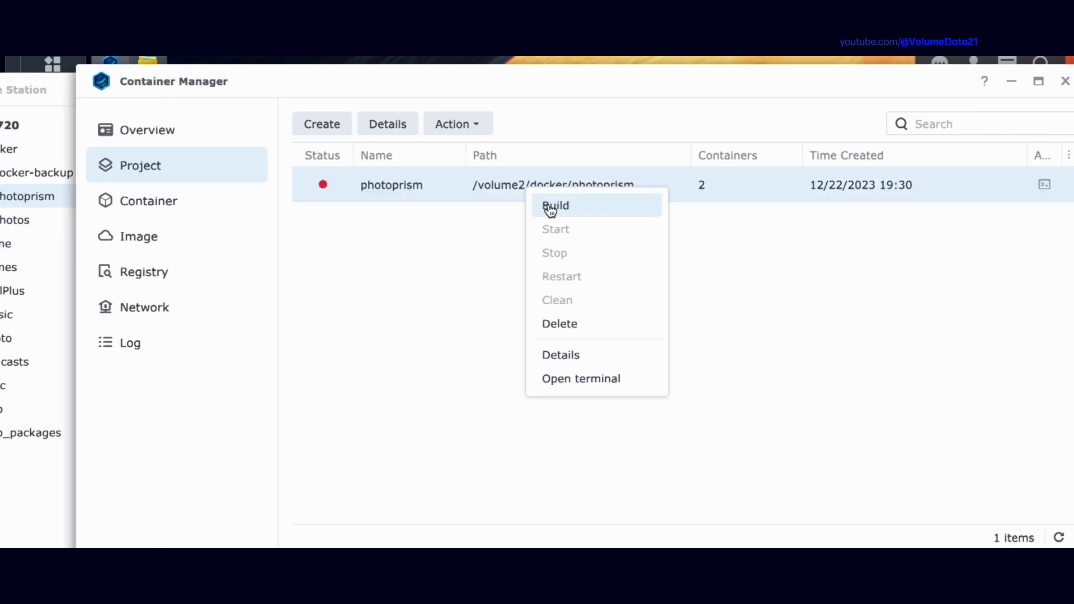
left_click(638, 207)
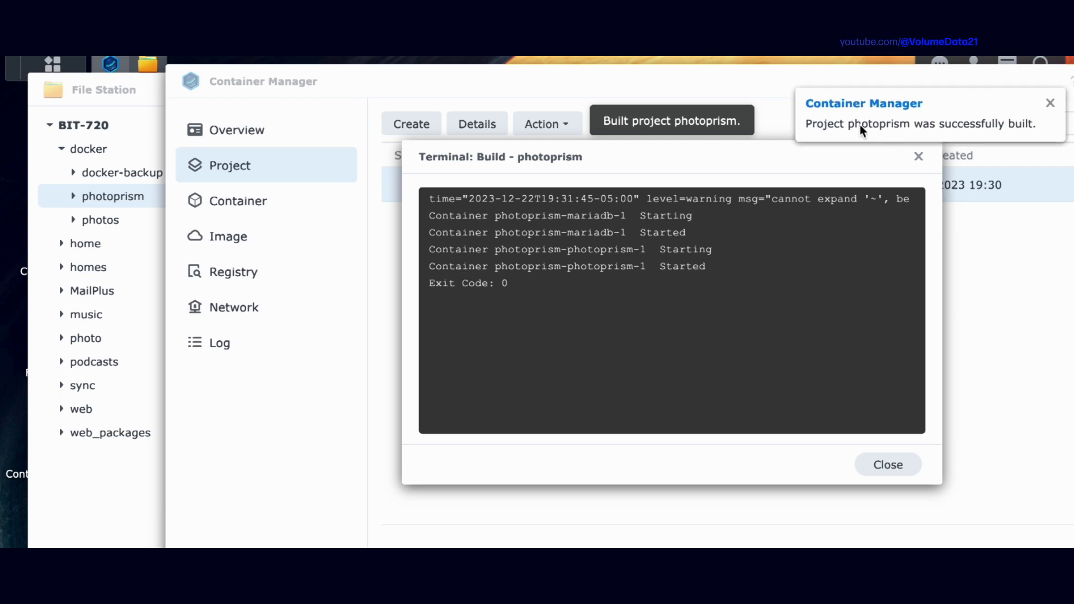
left_click(920, 463)
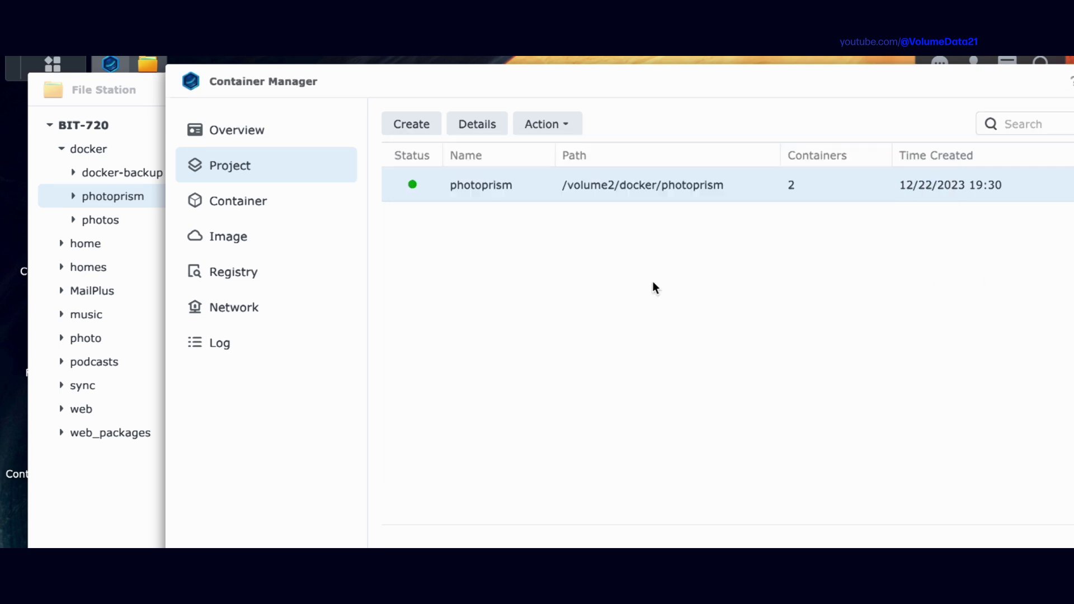
Check photoprism-photoprism-1 on the Container page, then open the photoprism project's details.
left_click(298, 212)
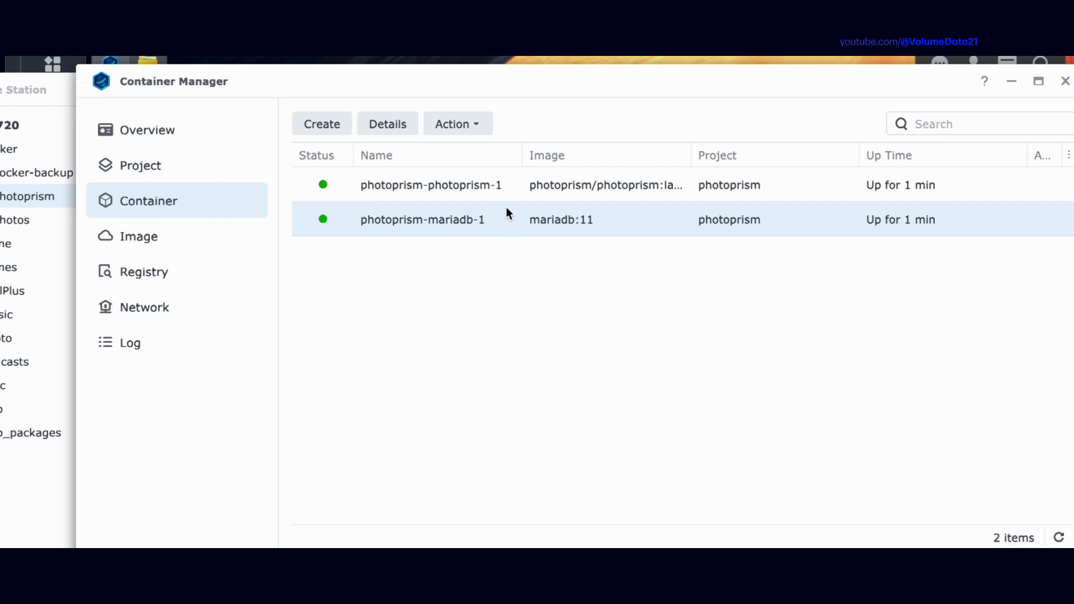
left_click(346, 184)
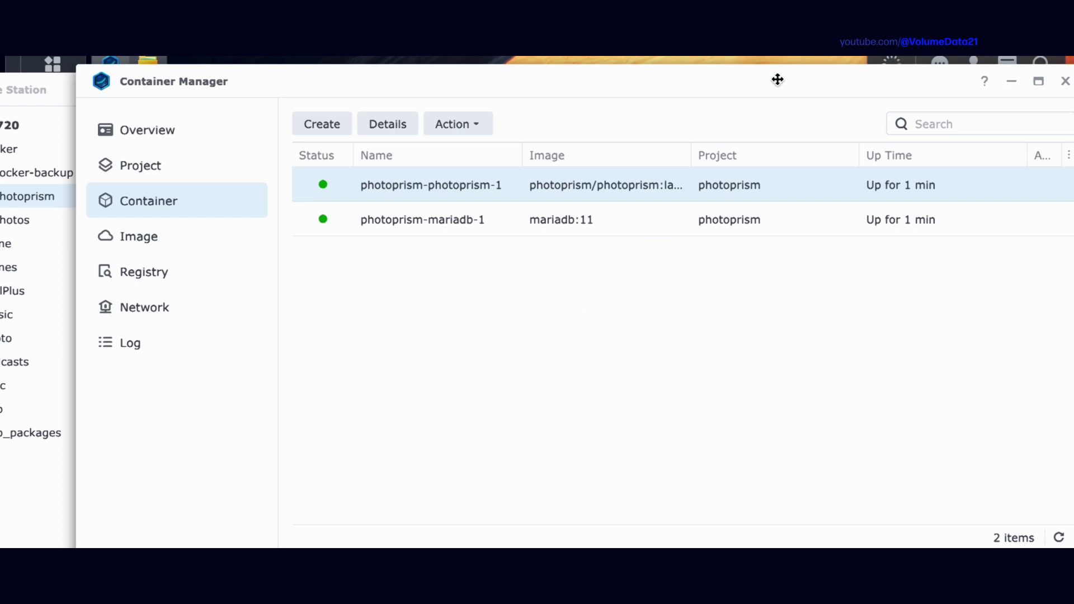
left_click_drag(777, 79, 738, 89)
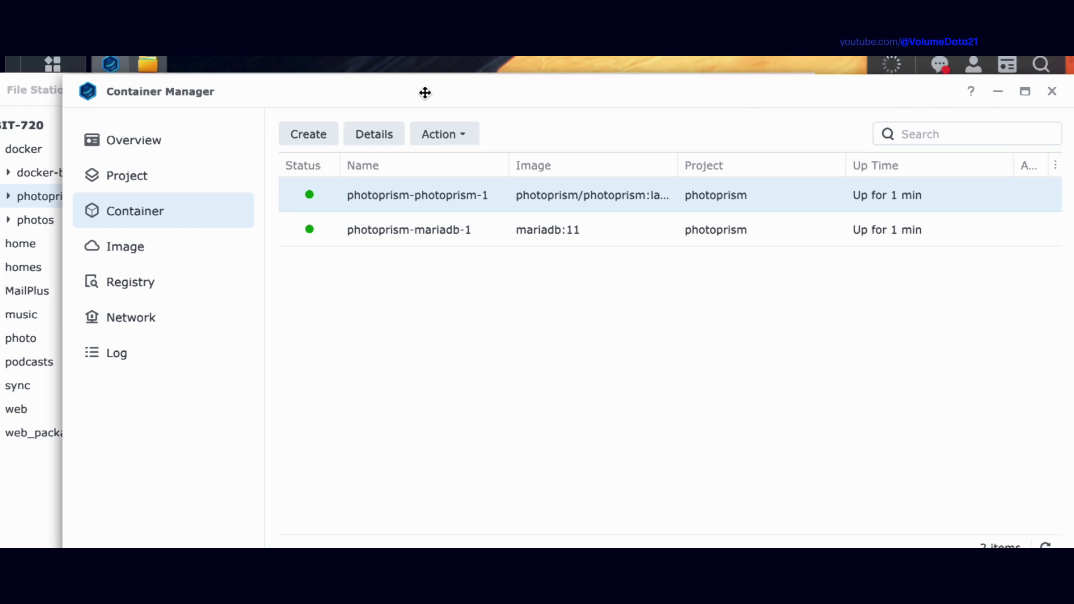
left_click(201, 190)
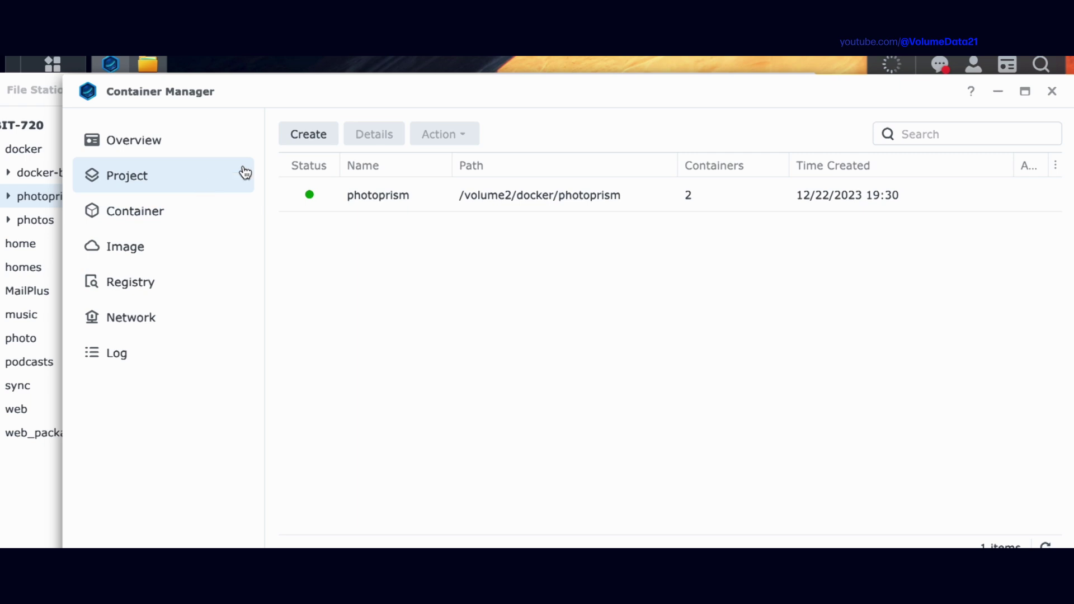
double_click(440, 208)
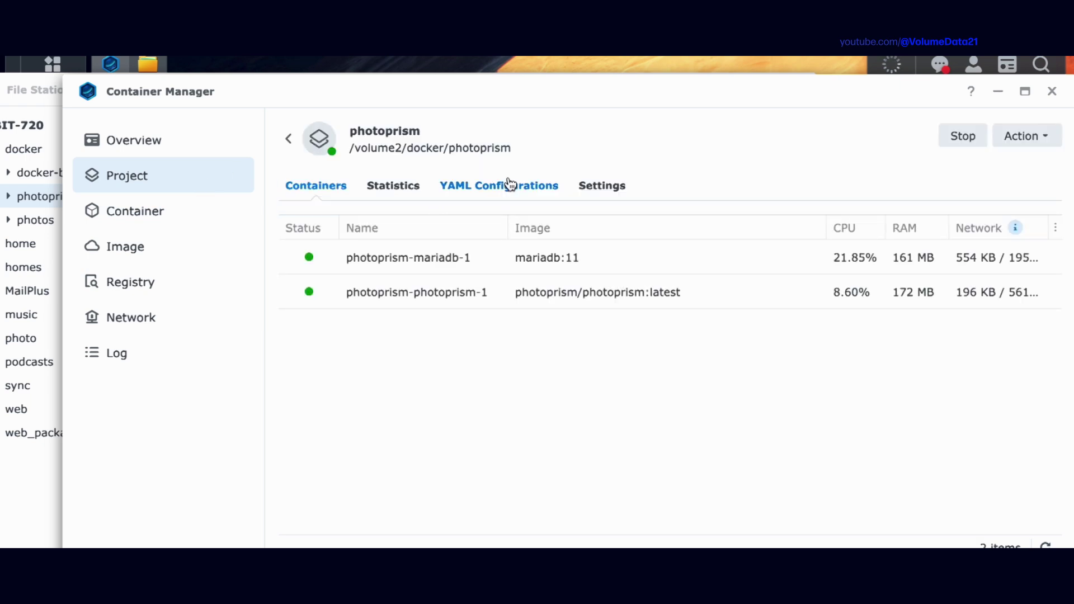
Check the host port 2342 mapping on line 44 of the photoprism YAML, then minimize Container Manager.
left_click(509, 184)
left_click_drag(1059, 232, 1059, 274)
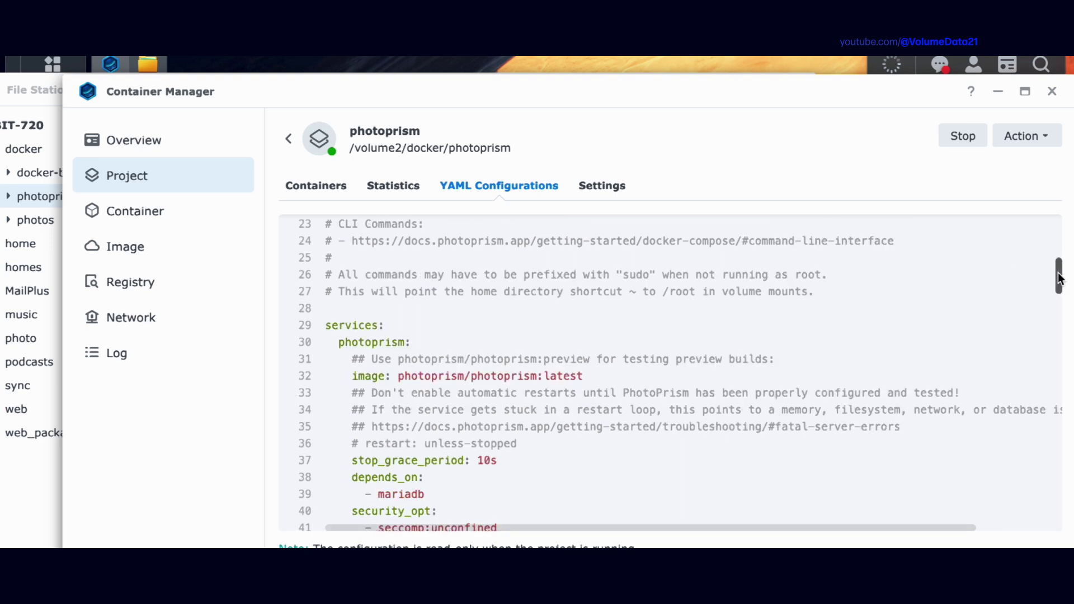
left_click_drag(1060, 279, 1059, 302)
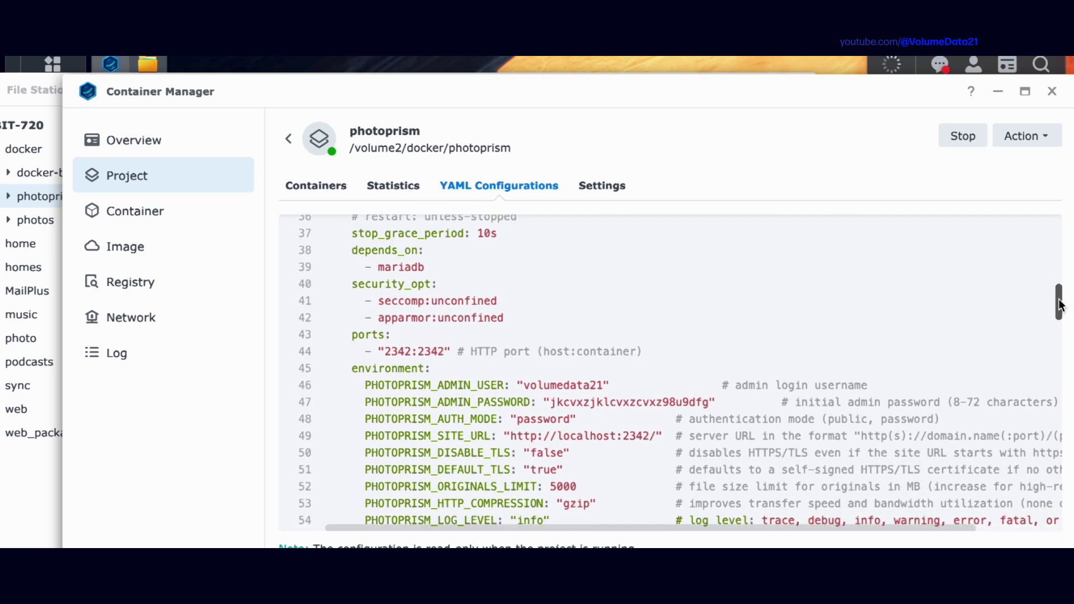
double_click(402, 354)
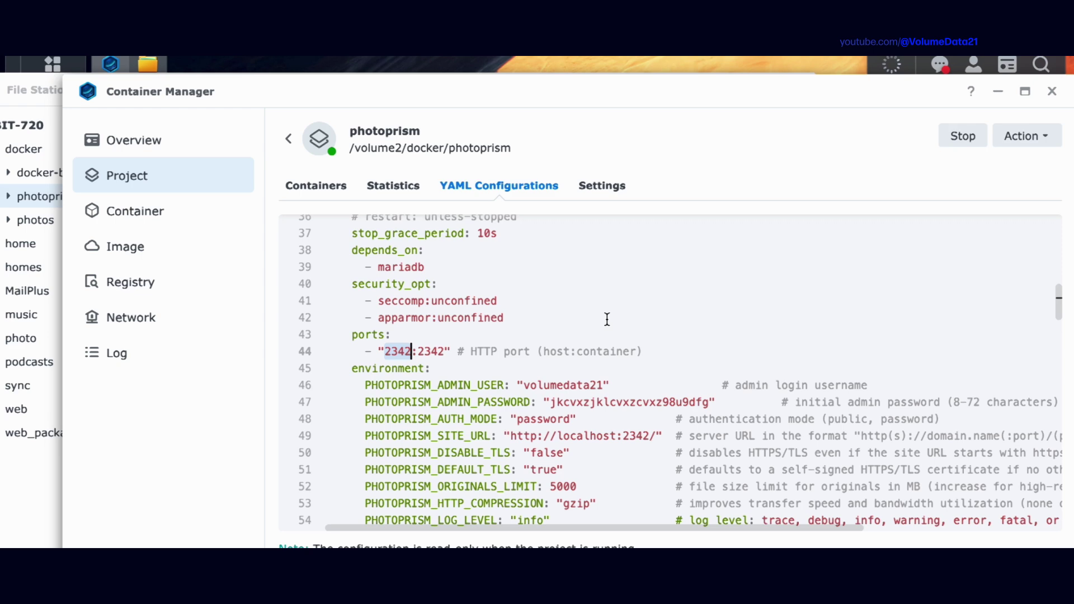
left_click(995, 96)
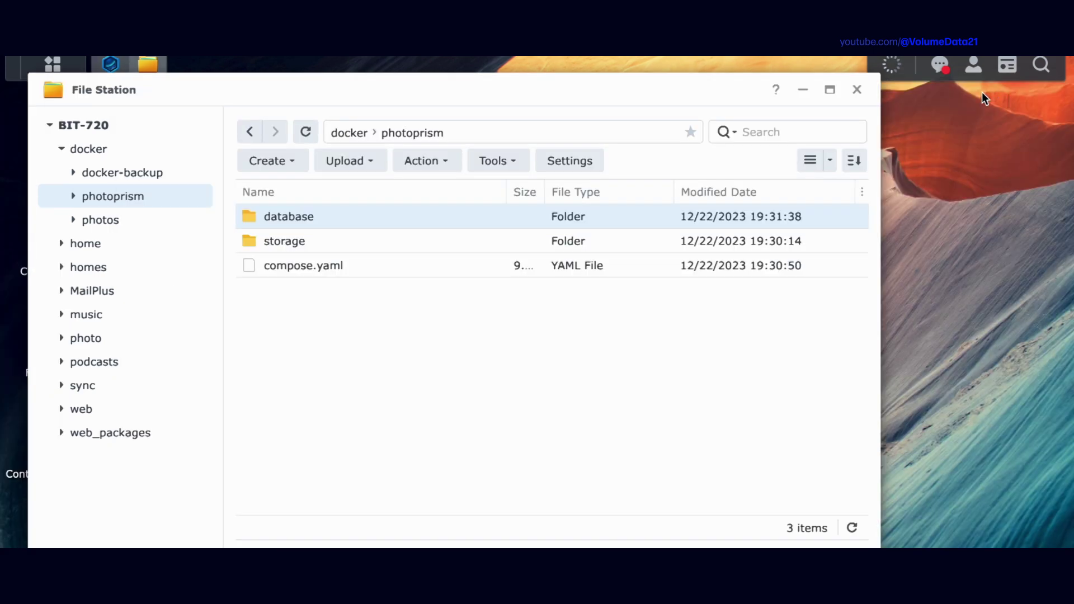
Open the widgets panel to check System Health, briefly opening and closing the add-widget list.
left_click(1008, 65)
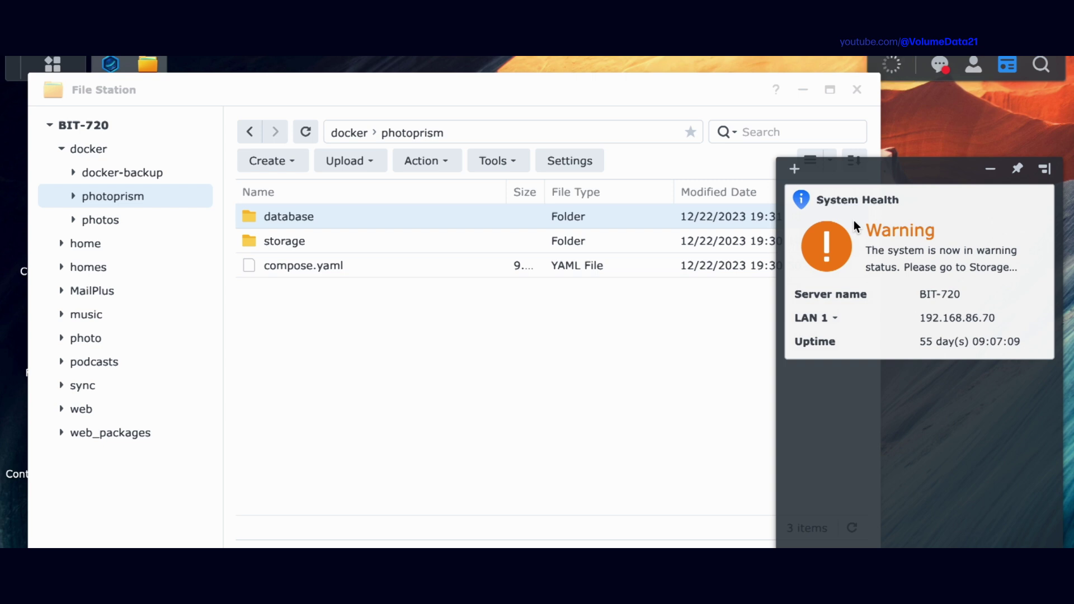
left_click(794, 169)
left_click(839, 169)
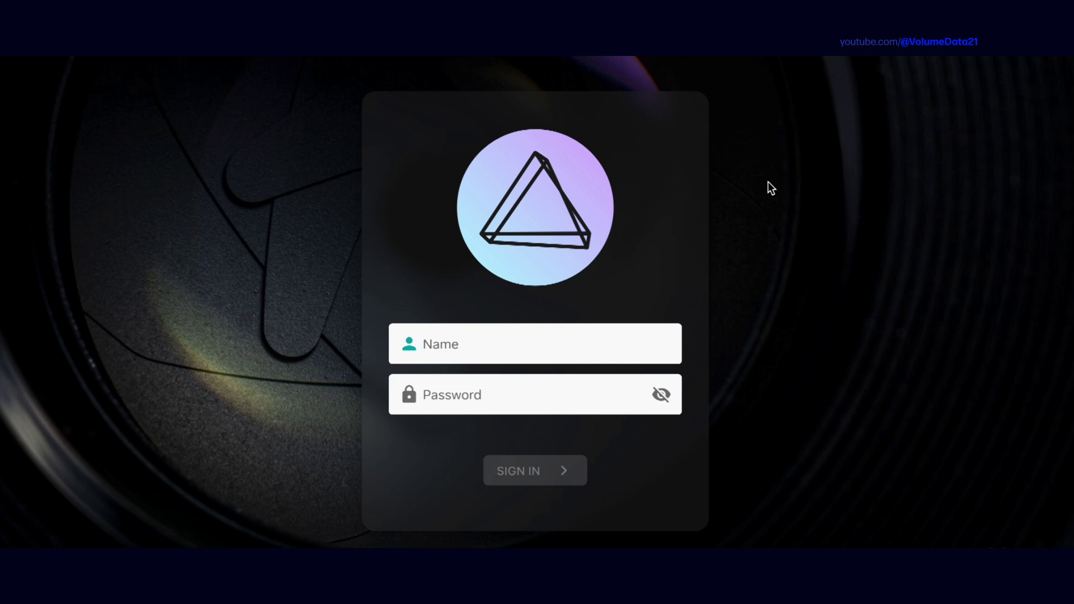
Enter the admin username, then close File Station and bring back Container Manager's YAML.
type("volumedata21")
key("Tab")
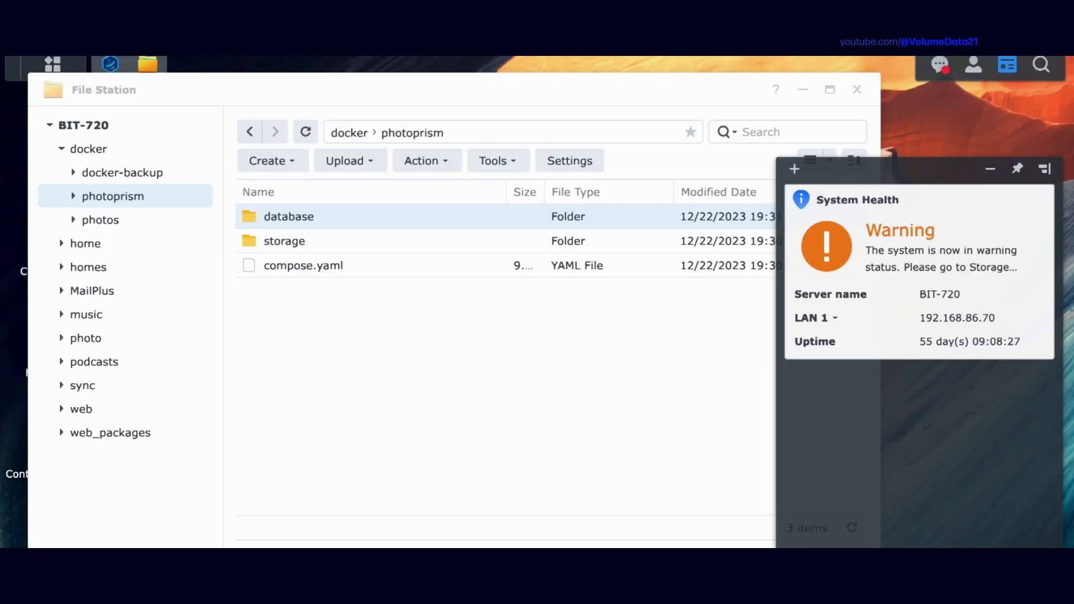
left_click(480, 401)
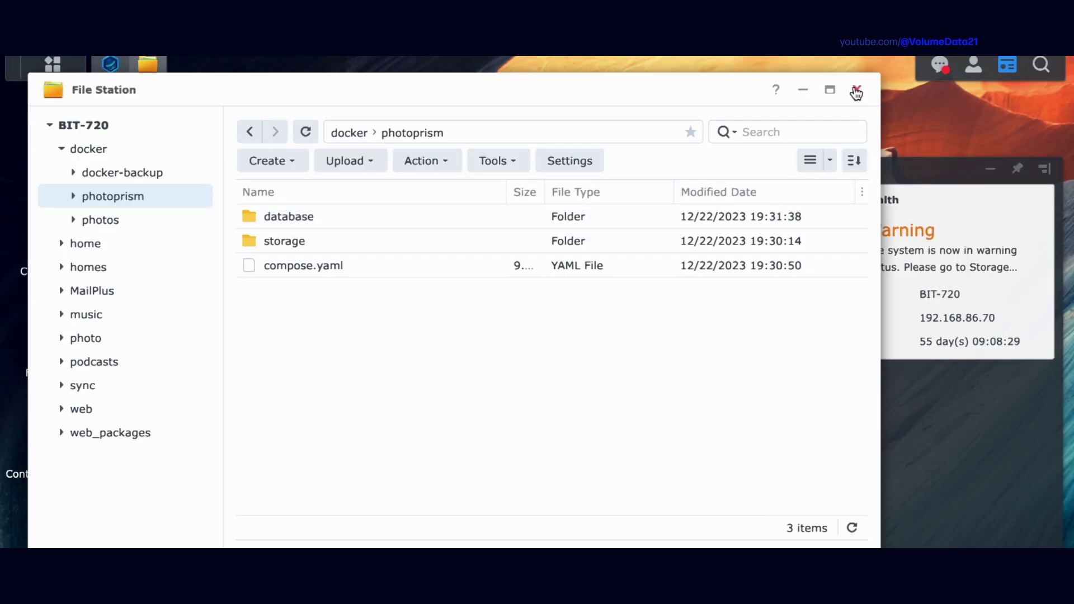
left_click(855, 89)
left_click(60, 440)
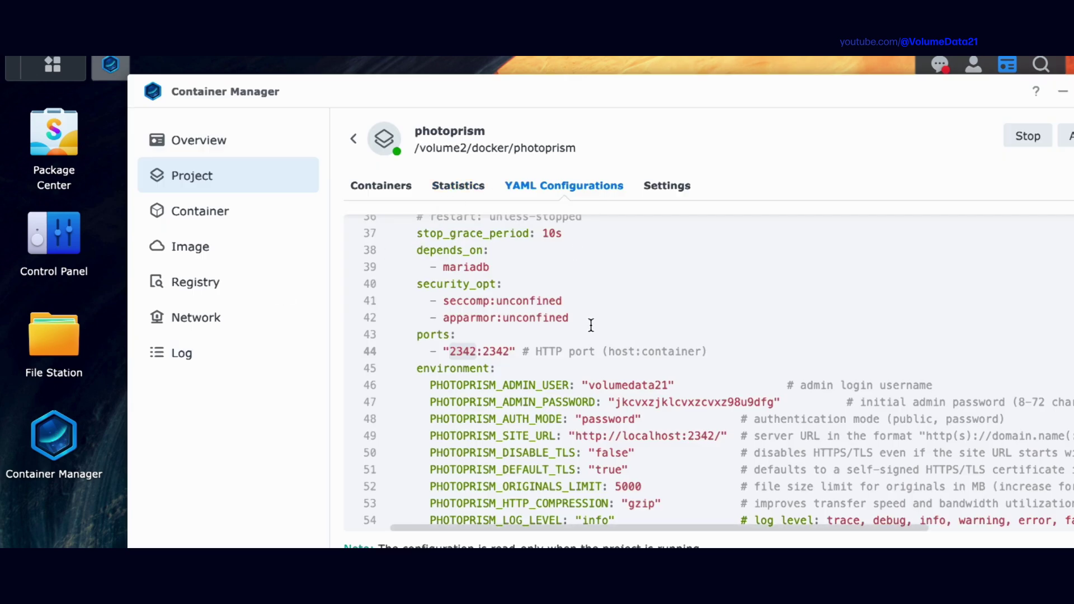
Copy the PHOTOPRISM_ADMIN_PASSWORD value from the YAML, paste it as the password and sign in.
scroll(589, 323, "up", 5)
scroll(590, 323, "down", 6)
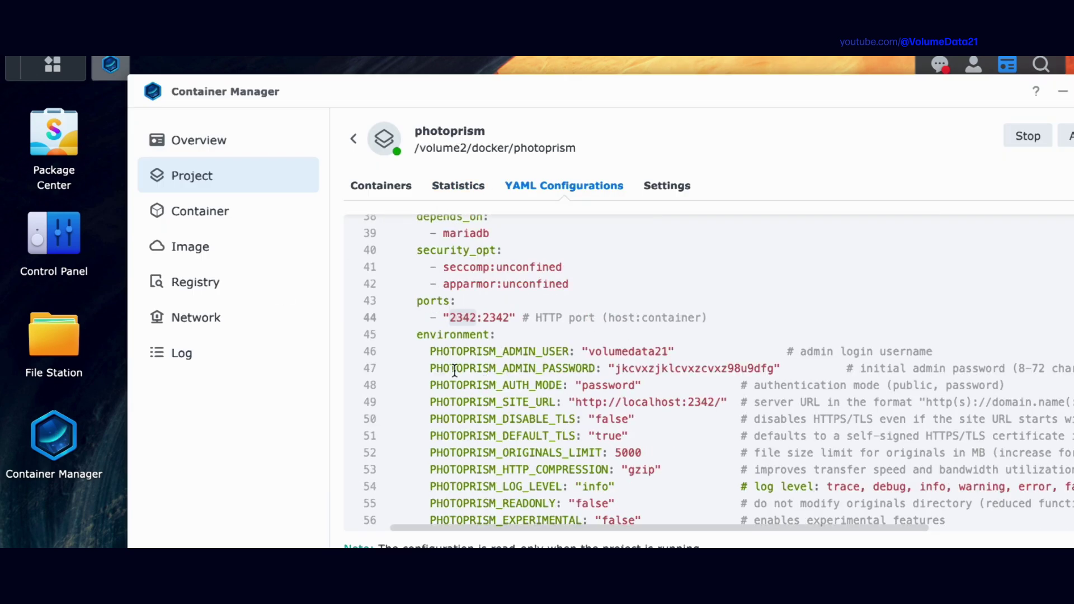
double_click(688, 367)
key("ctrl+c")
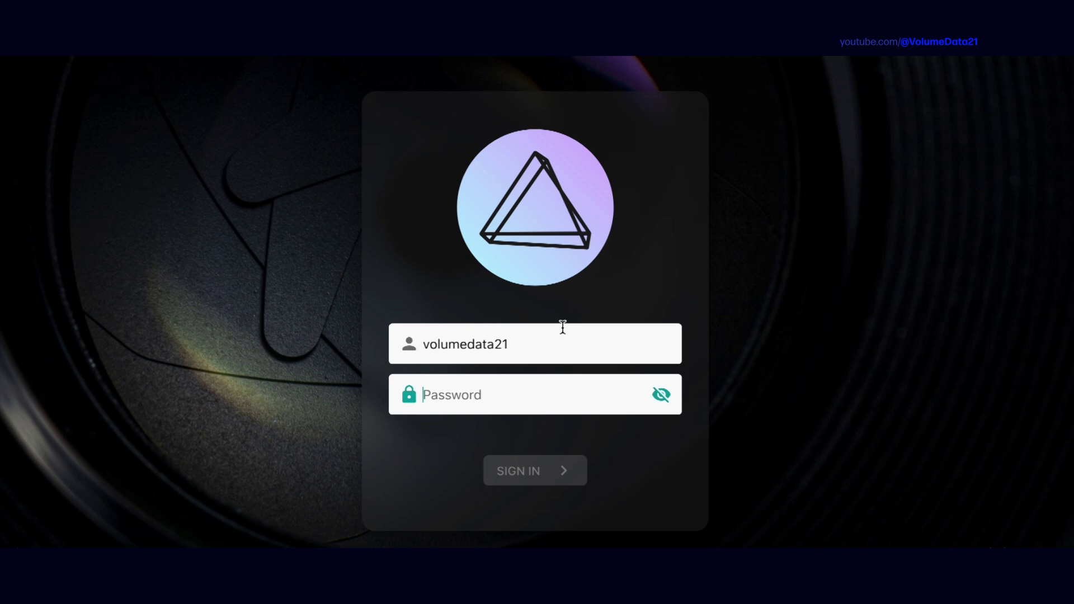
left_click(570, 398)
key("ctrl+v")
key("Return")
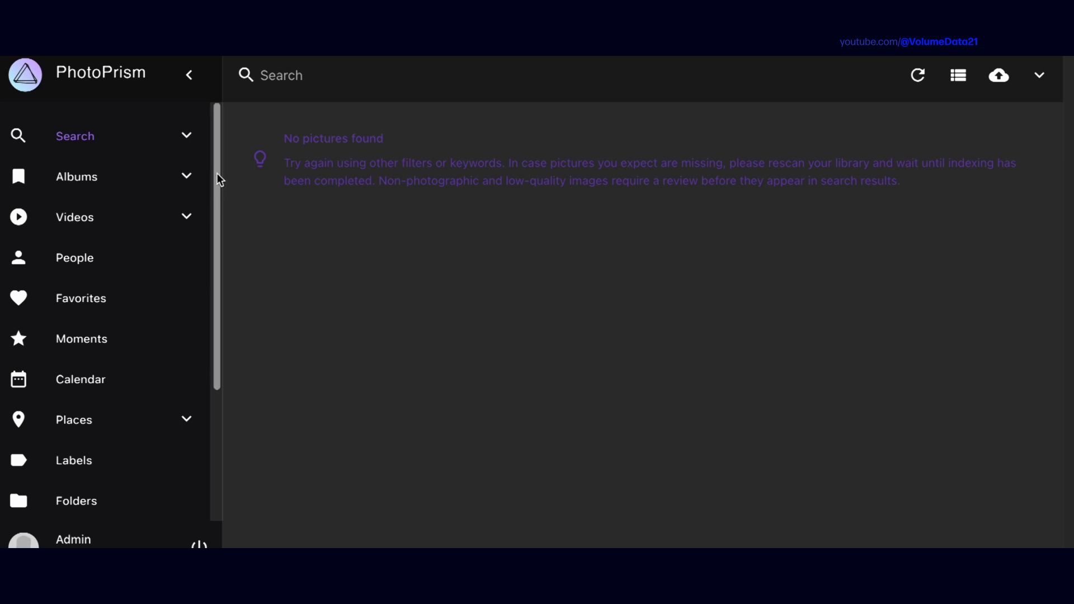
Start indexing All originals from the Index tab of the Library page.
left_click_drag(216, 172, 210, 143)
scroll(140, 376, "down", 3)
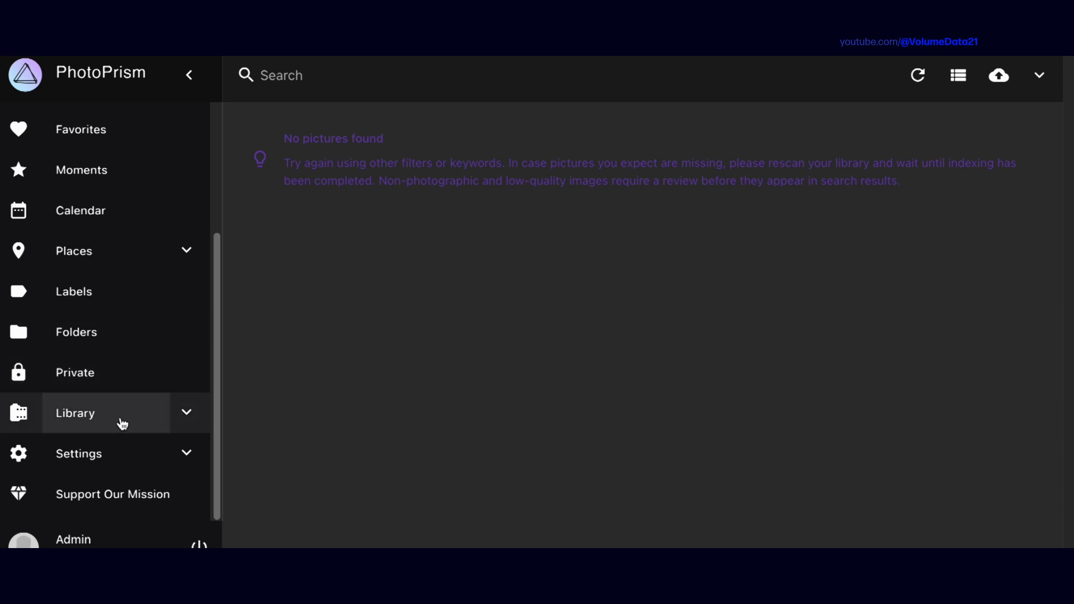
left_click(122, 423)
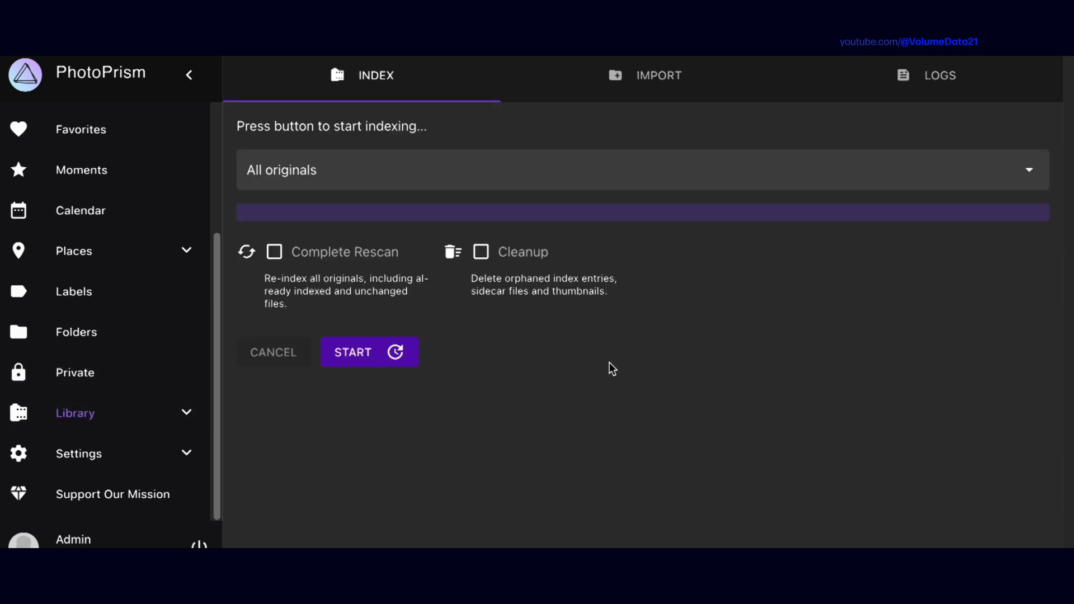
left_click(342, 355)
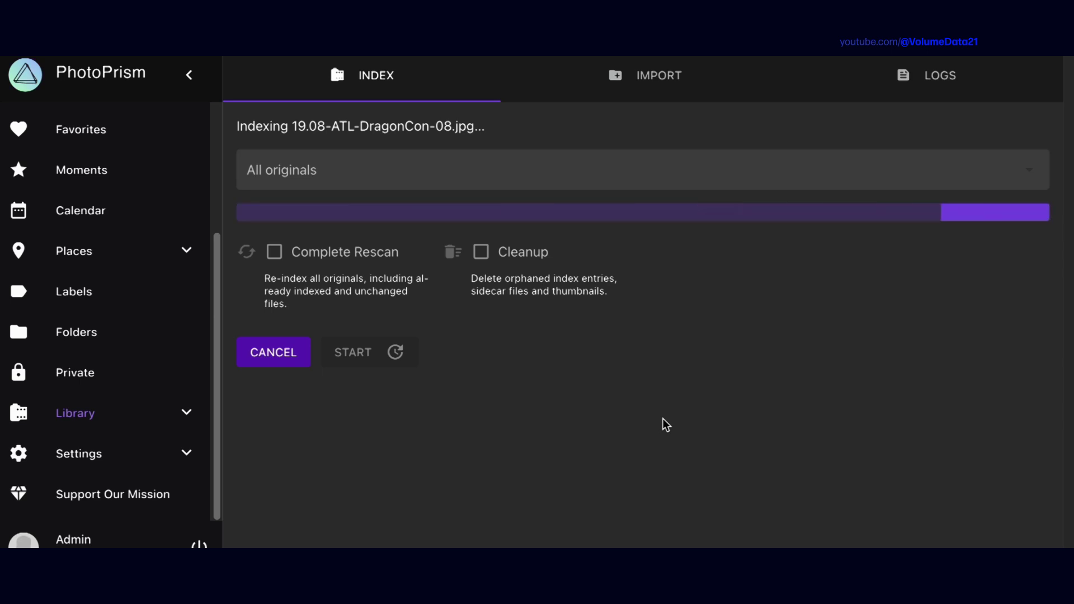
left_click_drag(215, 380, 216, 235)
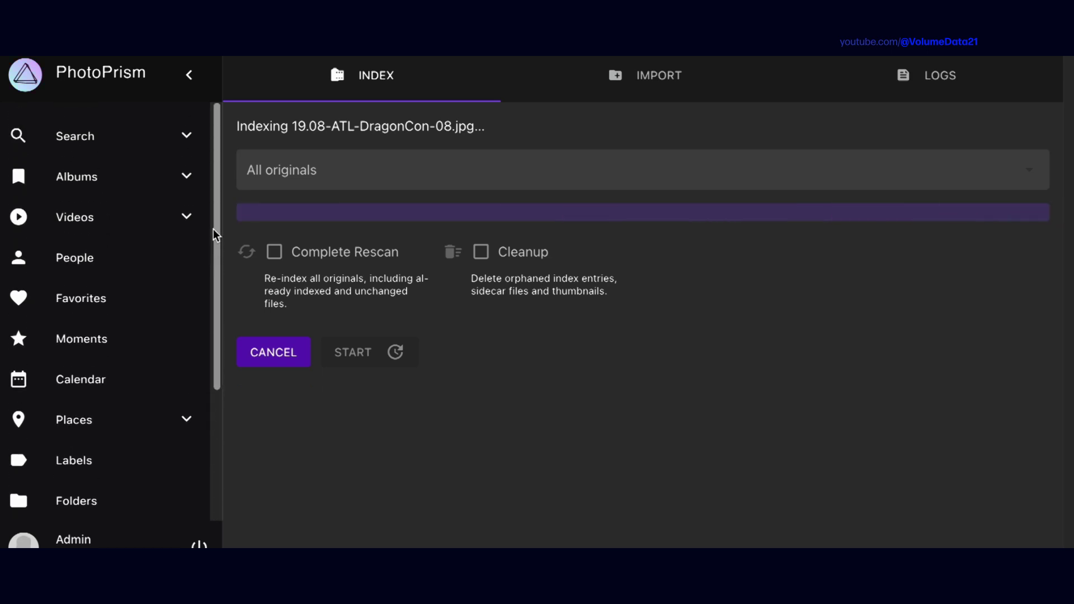
View the indexed photos in Search, then read Steps 1 and 2 of the Docker Compose docs.
left_click(101, 148)
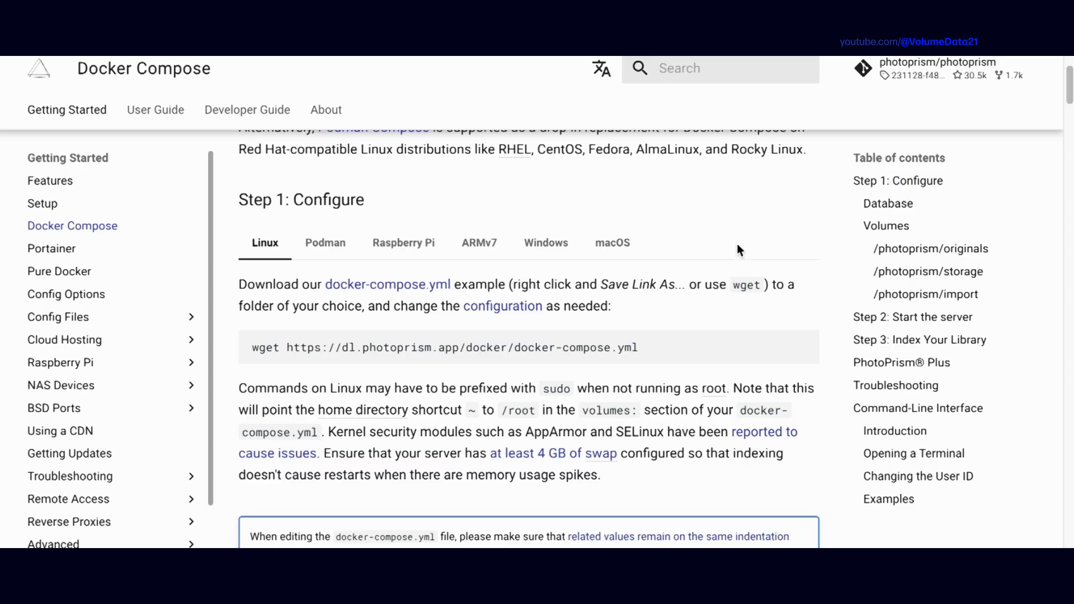
left_click_drag(1066, 91, 1059, 254)
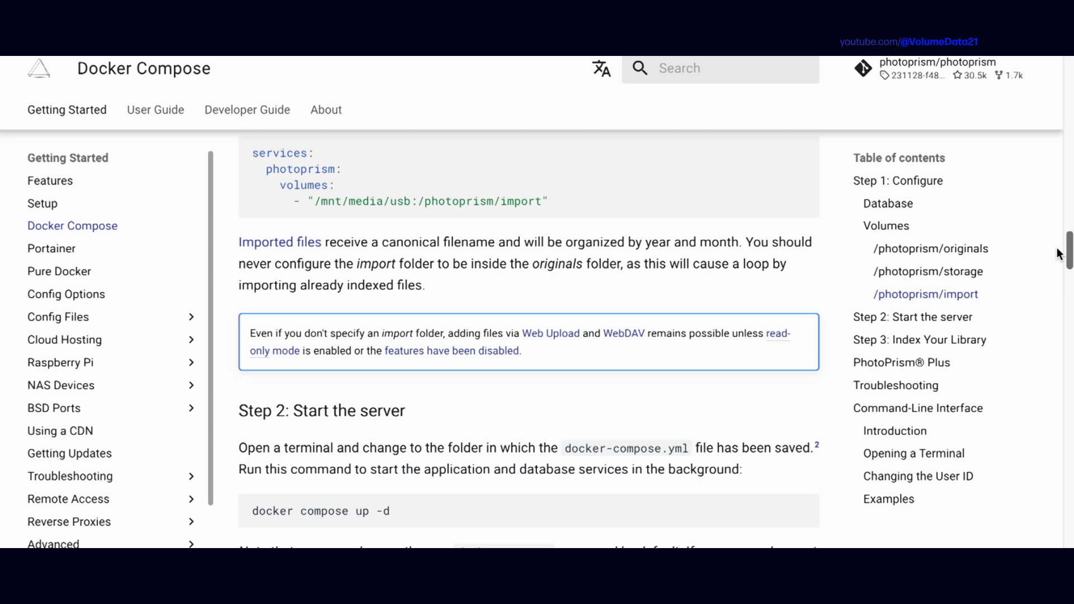
scroll(1059, 253, "down", 1)
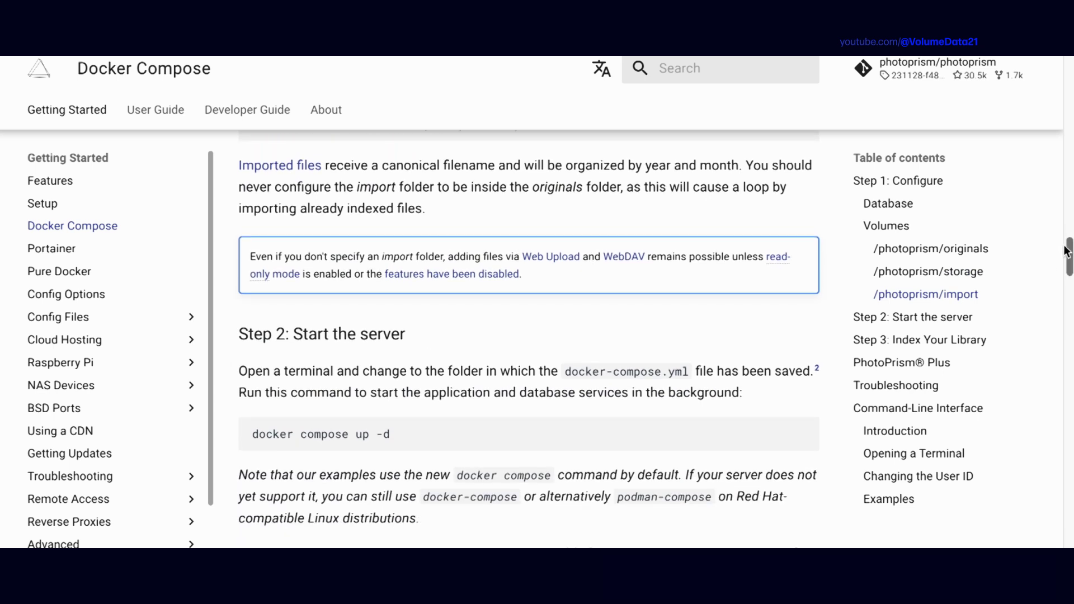
left_click_drag(1067, 257, 1065, 271)
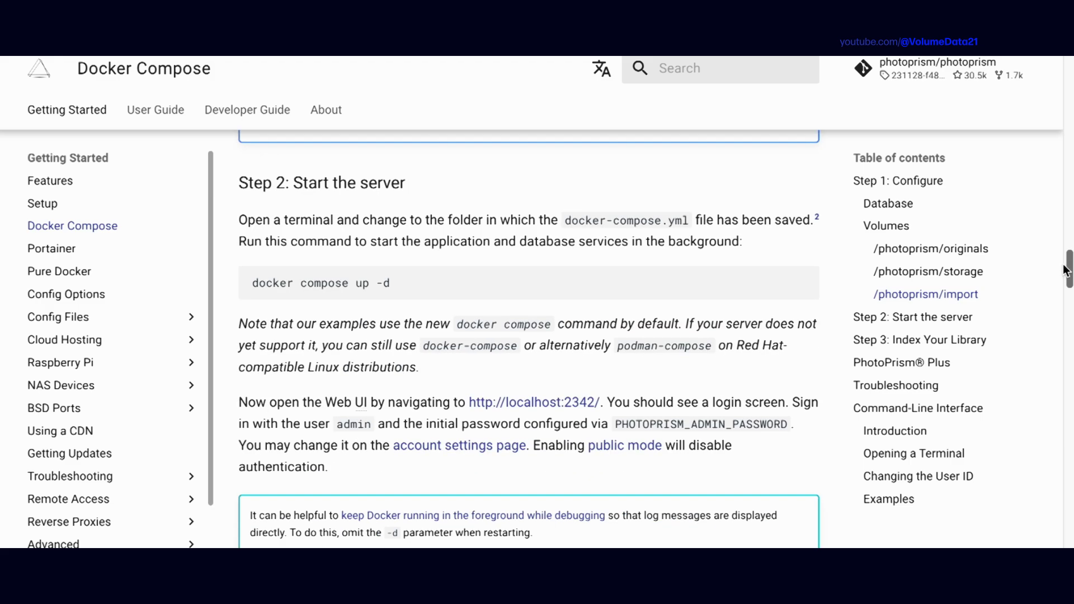
scroll(1041, 262, "up", 15)
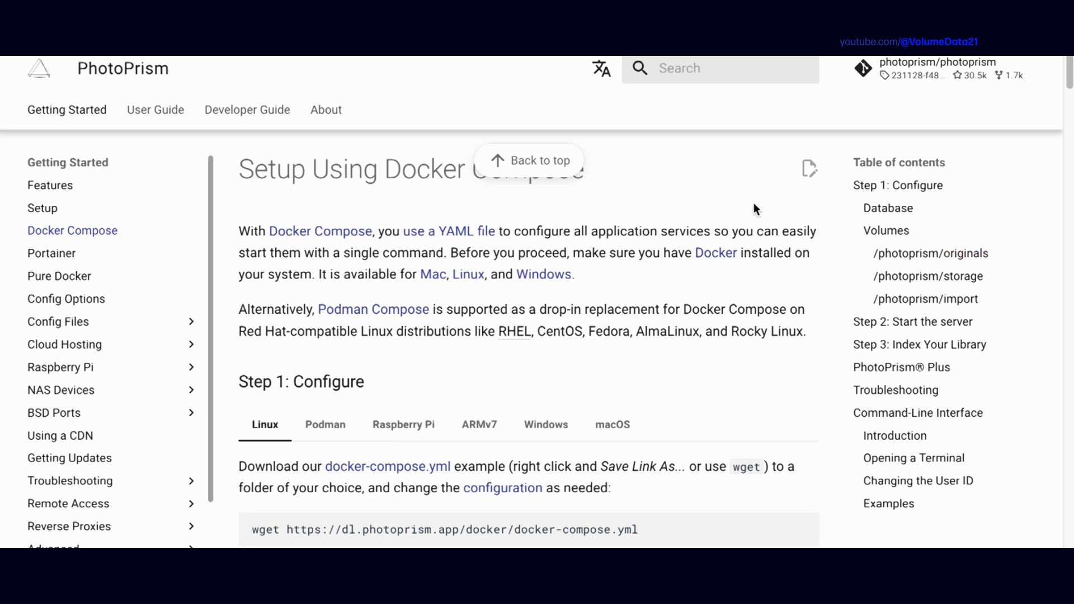
scroll(687, 382, "down", 10)
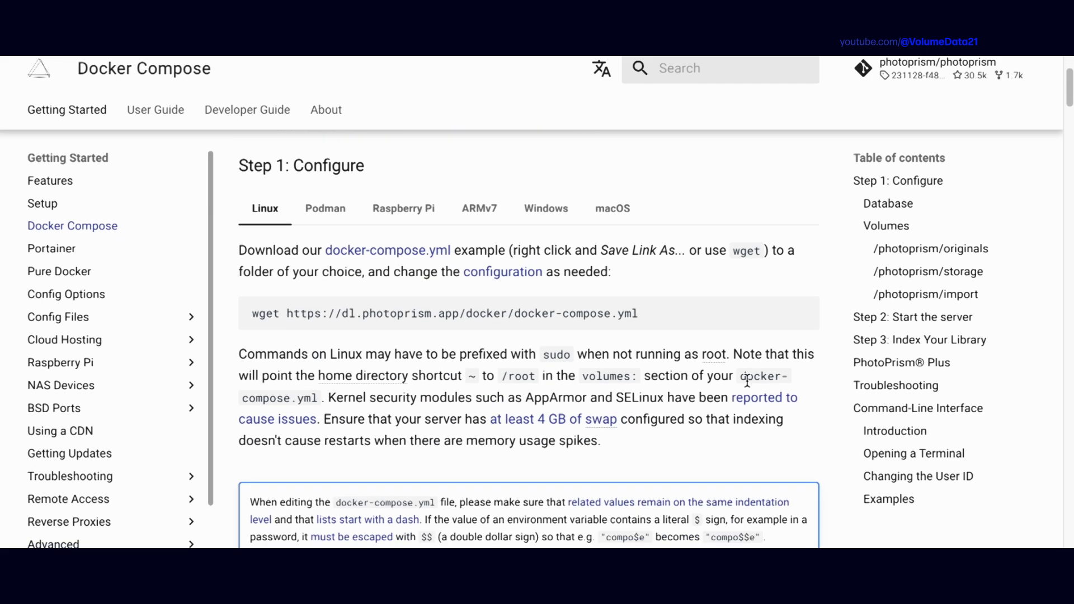
scroll(812, 371, "down", 10)
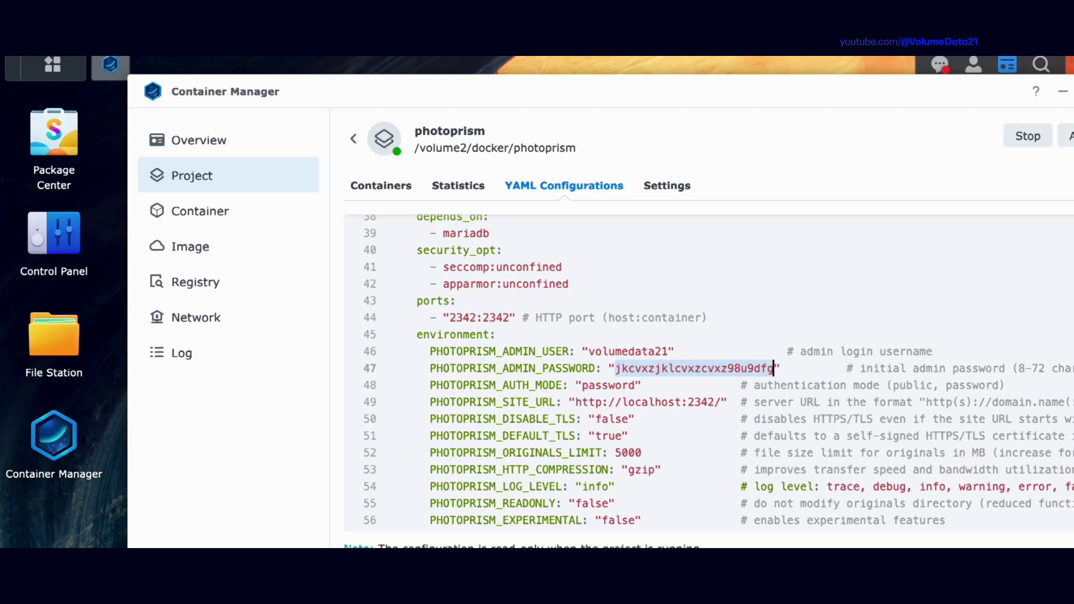
Scroll the photoprism YAML back to line 1 (version '3.5') and move the Container Manager window left.
left_click(706, 351)
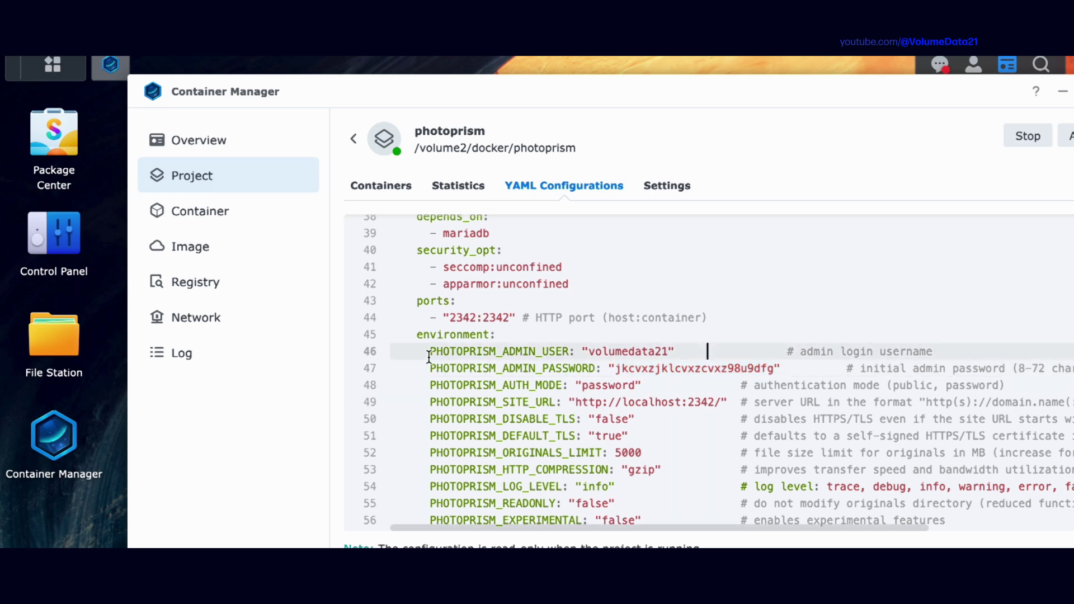
scroll(428, 357, "up", 10)
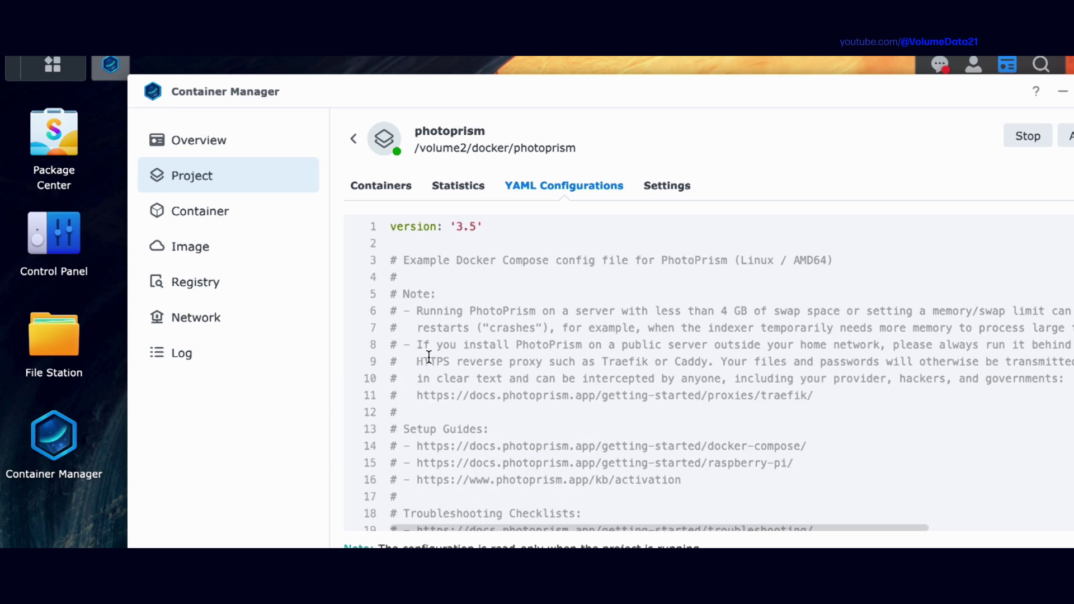
left_click_drag(811, 92, 744, 80)
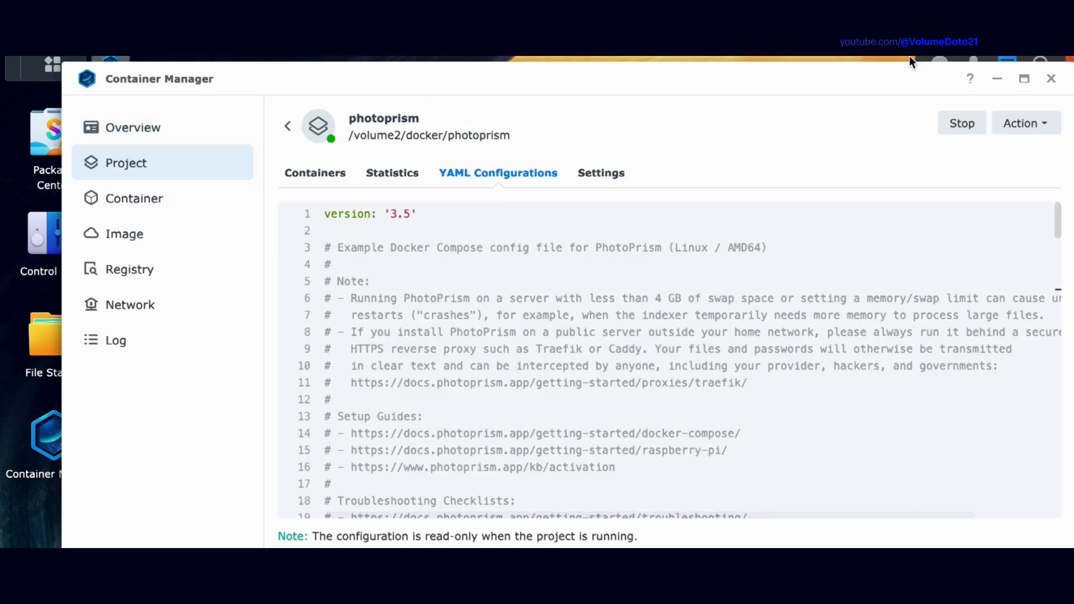
Restart Container Manager and open the photoprism project's details under Project.
left_click(1051, 79)
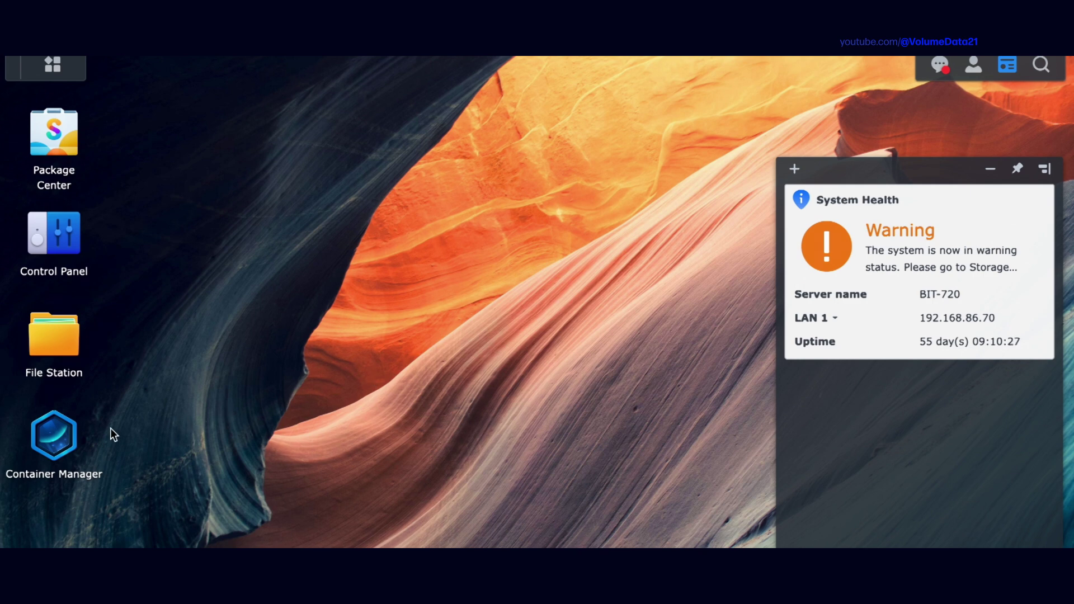
left_click(54, 435)
left_click(187, 166)
left_click(401, 184)
Stop the photoprism project, dismiss the stop results, and bring up its YAML configuration.
left_click(954, 131)
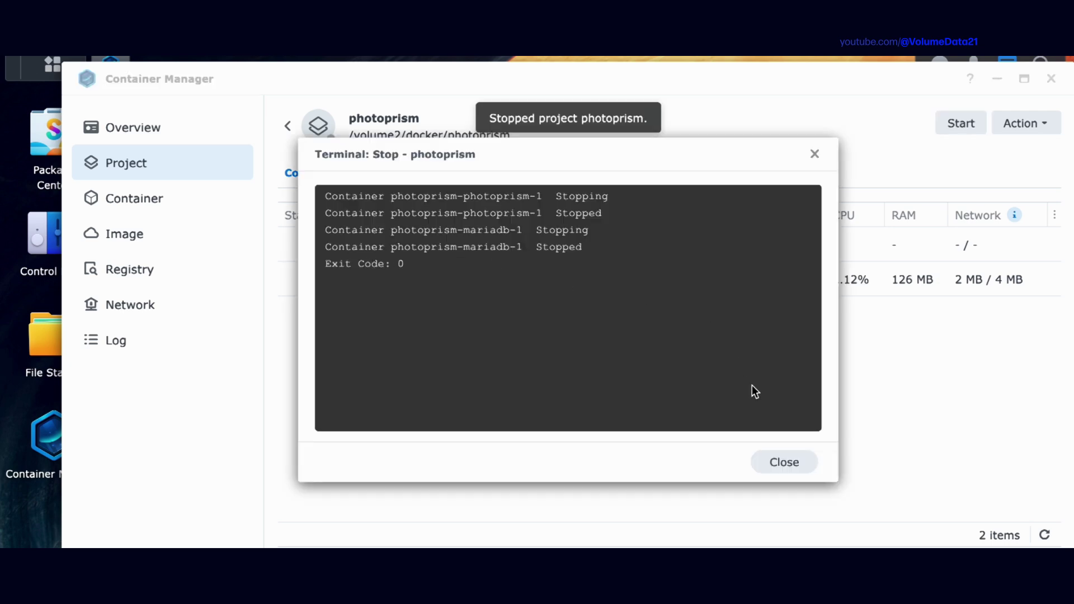
left_click(789, 462)
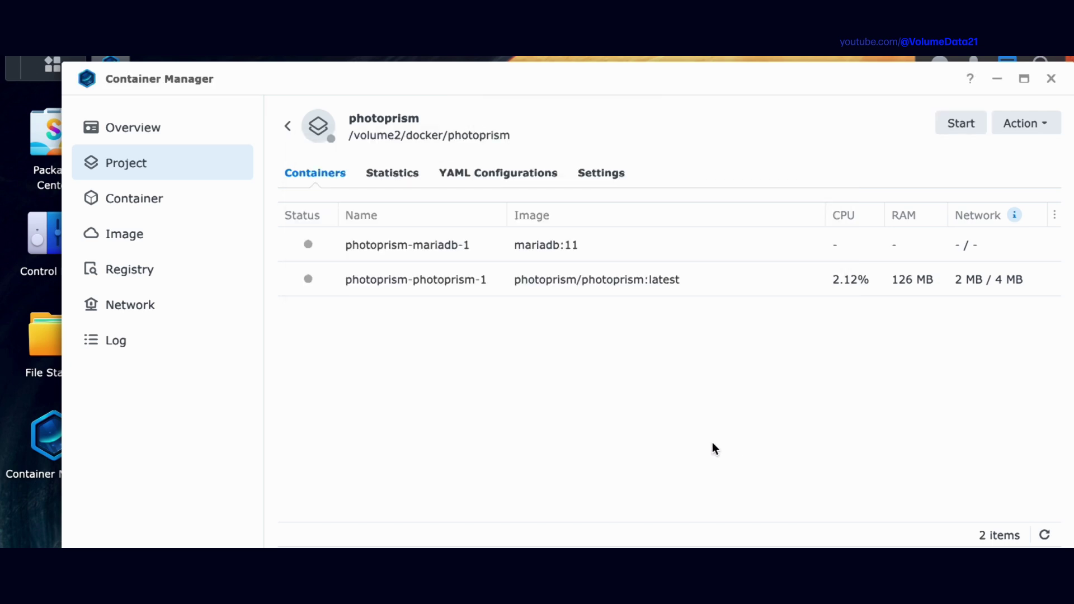
left_click(520, 173)
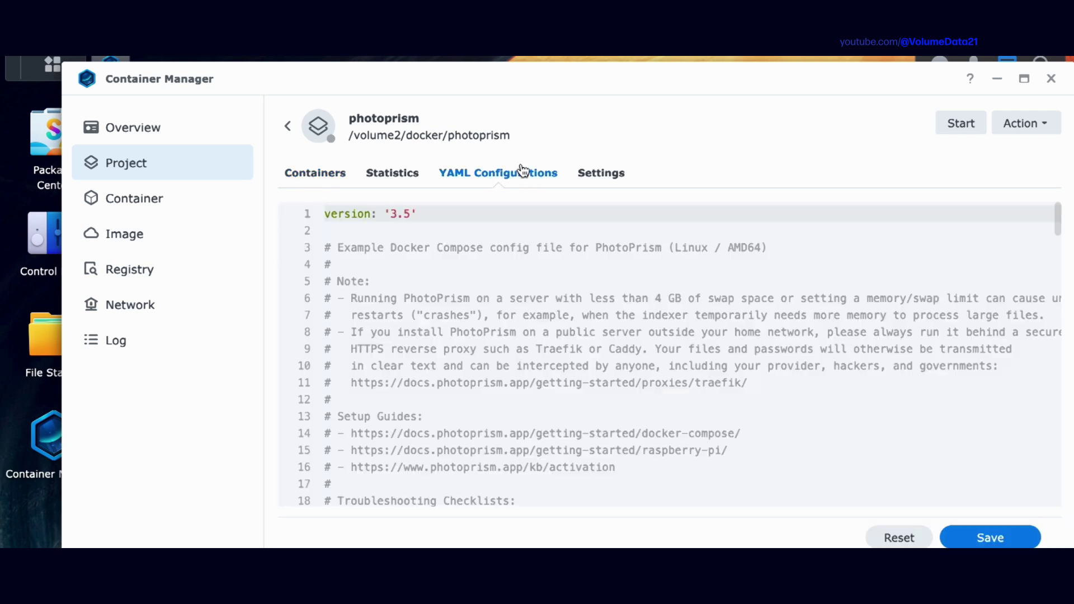
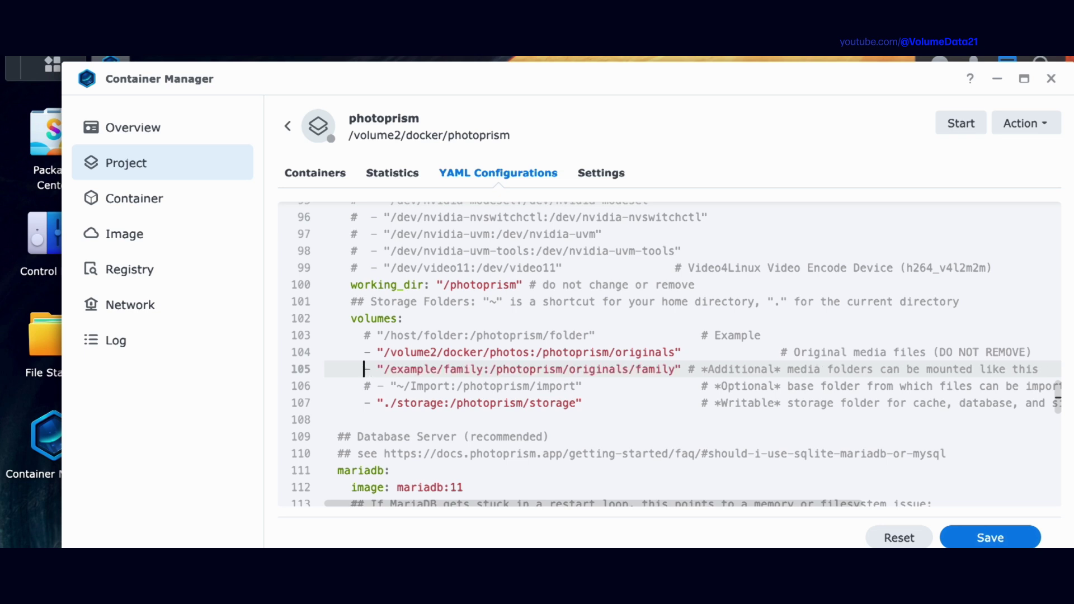
Briefly comment out the originals volume line, then restore it unchanged.
left_click(365, 352)
left_click(365, 369)
left_click(365, 352)
left_click(364, 369)
left_click(364, 386)
left_click(364, 351)
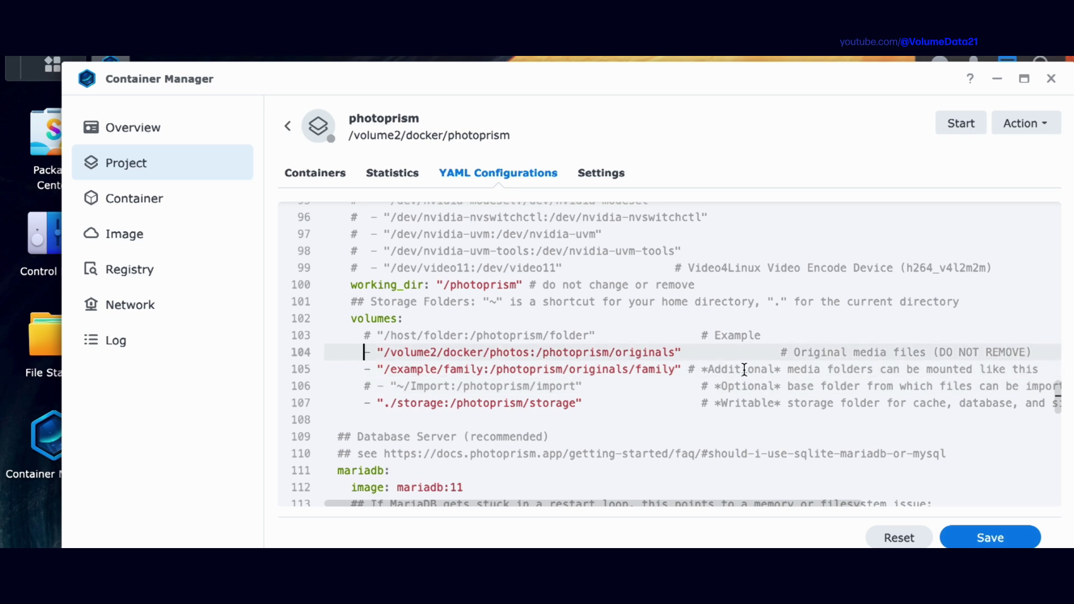
type("#")
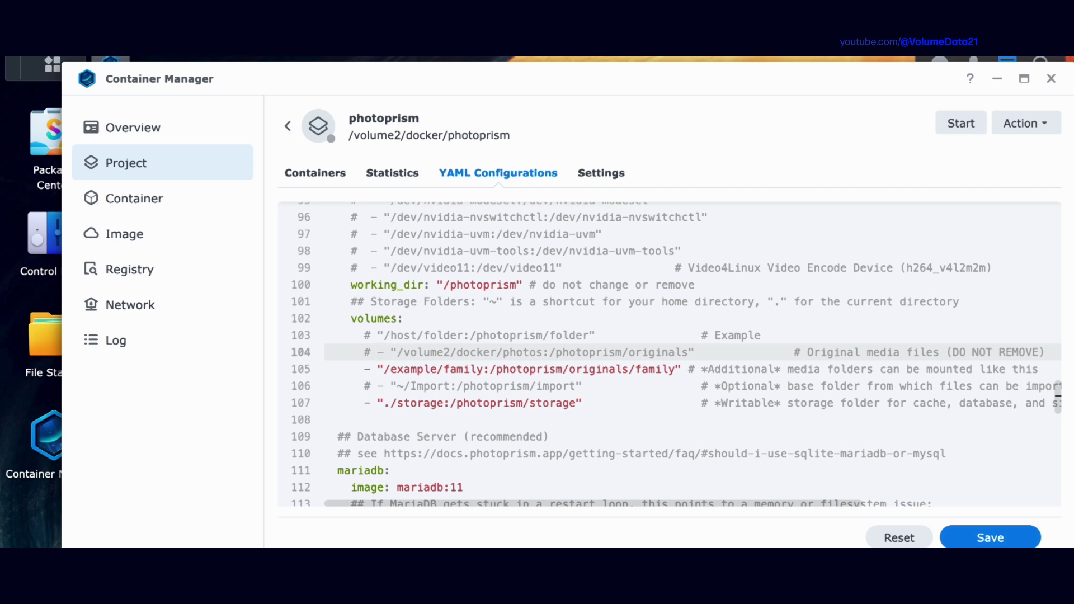
key("BackSpace")
key("BackSpace")
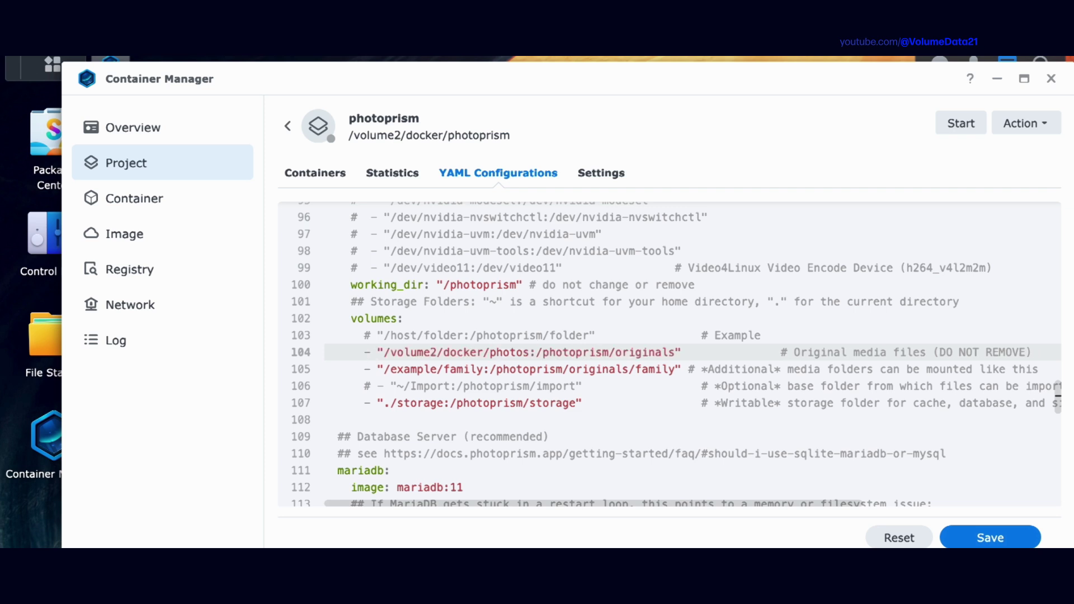
Change the example mount's host path from /example/family to /volume1/events.
left_click(364, 369)
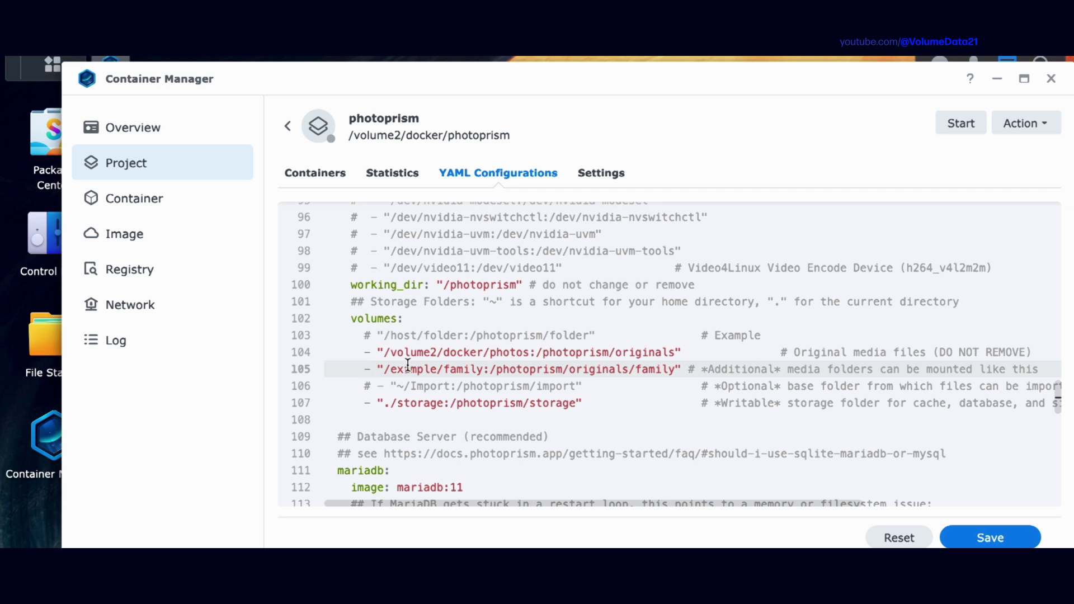
left_click_drag(384, 369, 482, 369)
left_click(484, 369)
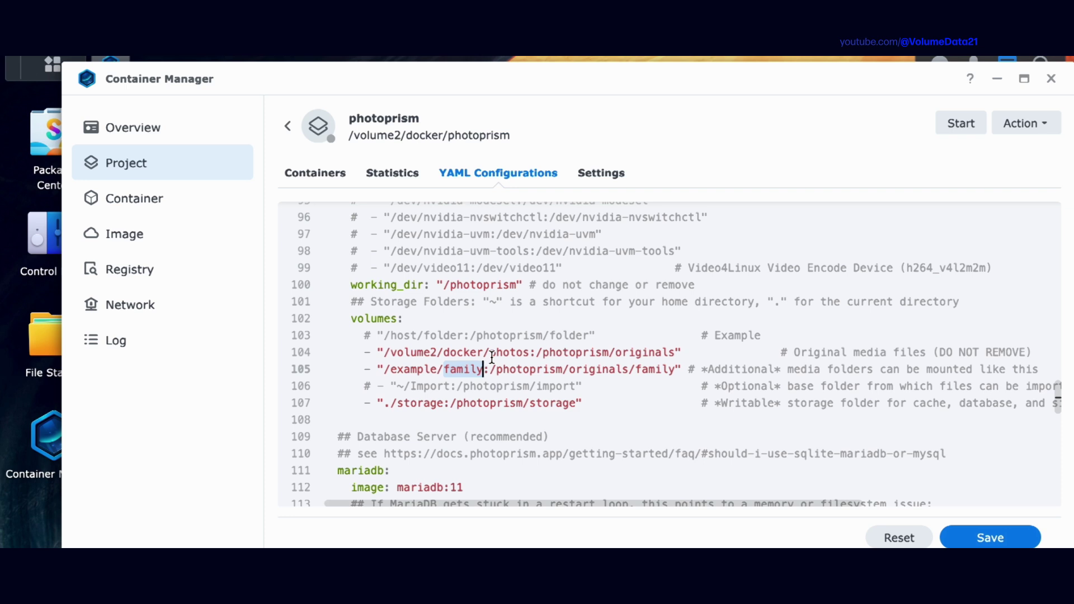
type("events")
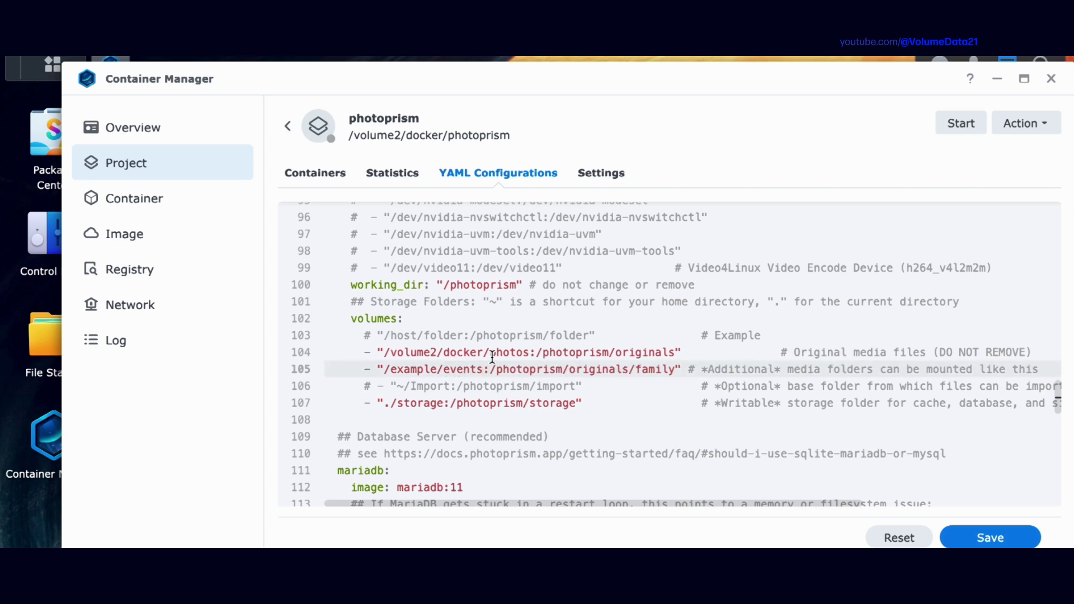
double_click(422, 369)
type("volume1")
double_click(459, 368)
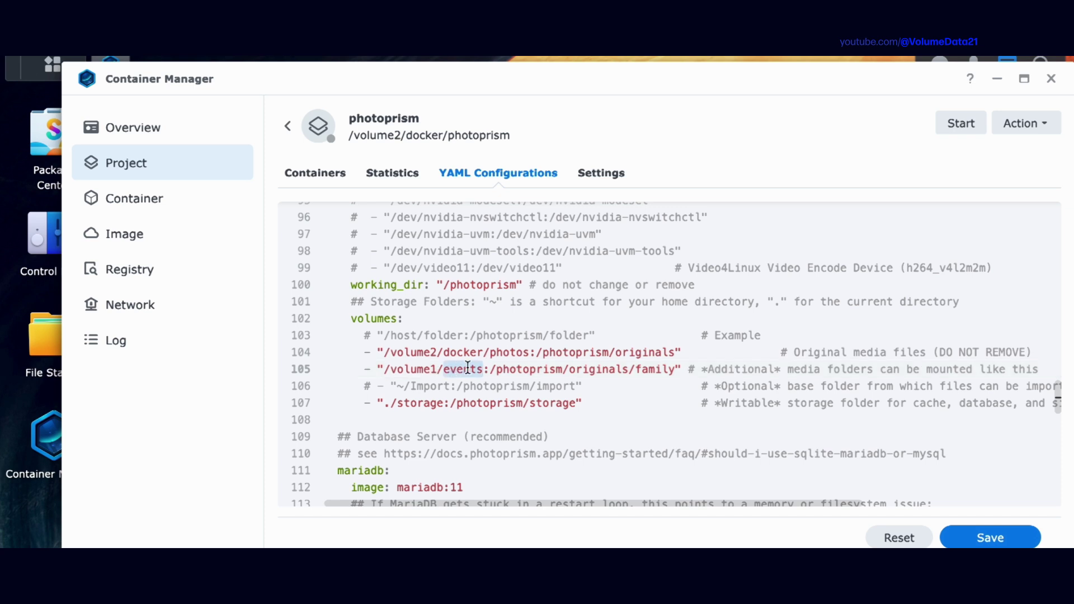
left_click_drag(384, 369, 482, 368)
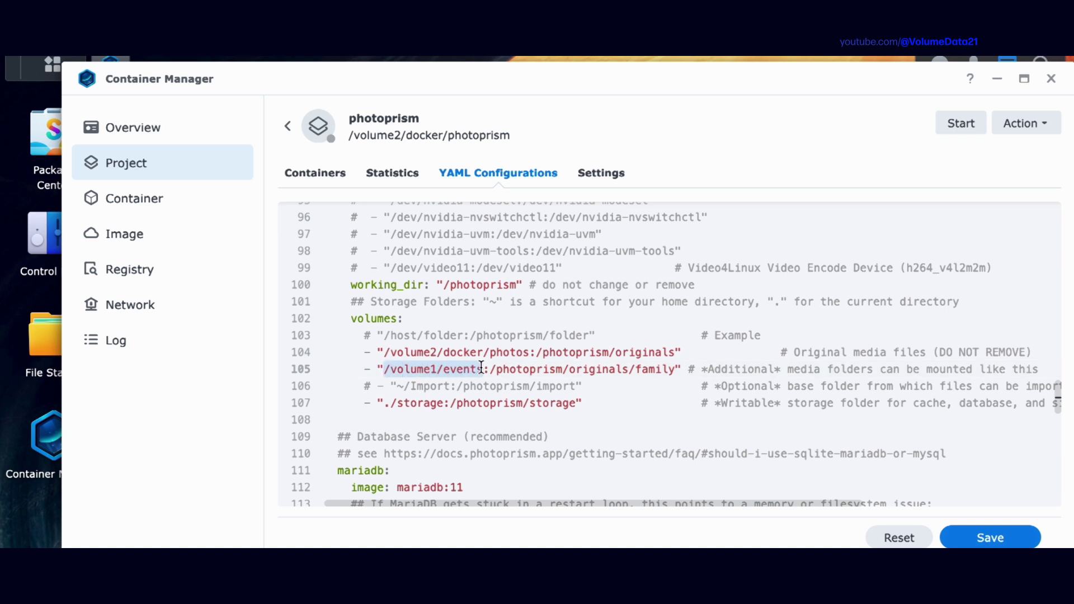
Rename the container path's trailing family to events, giving /photoprism/originals/events.
left_click(490, 370)
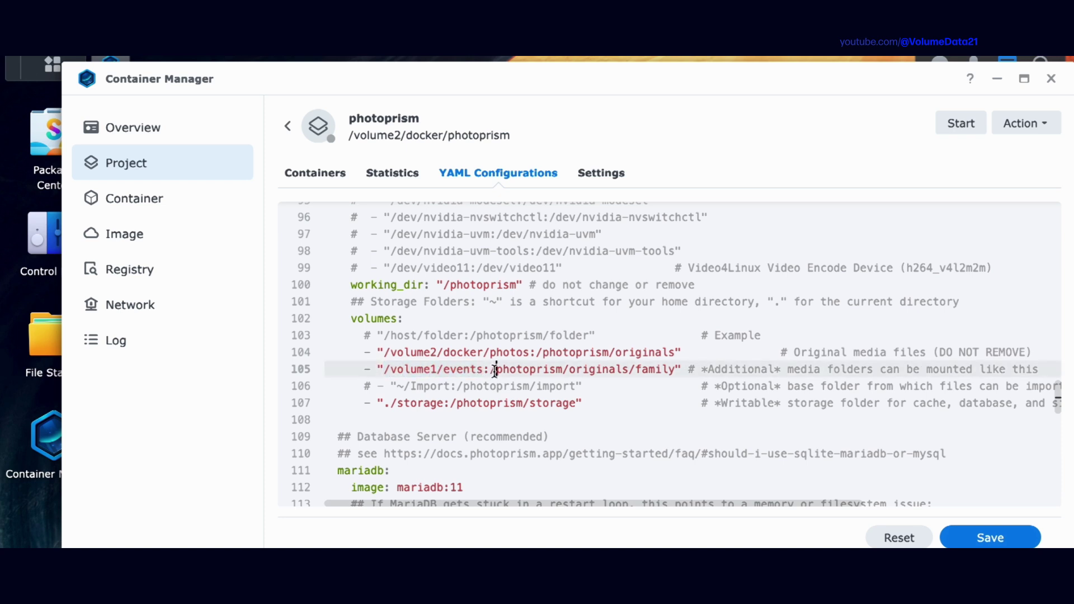
left_click_drag(490, 369, 636, 369)
left_click(636, 364)
double_click(656, 364)
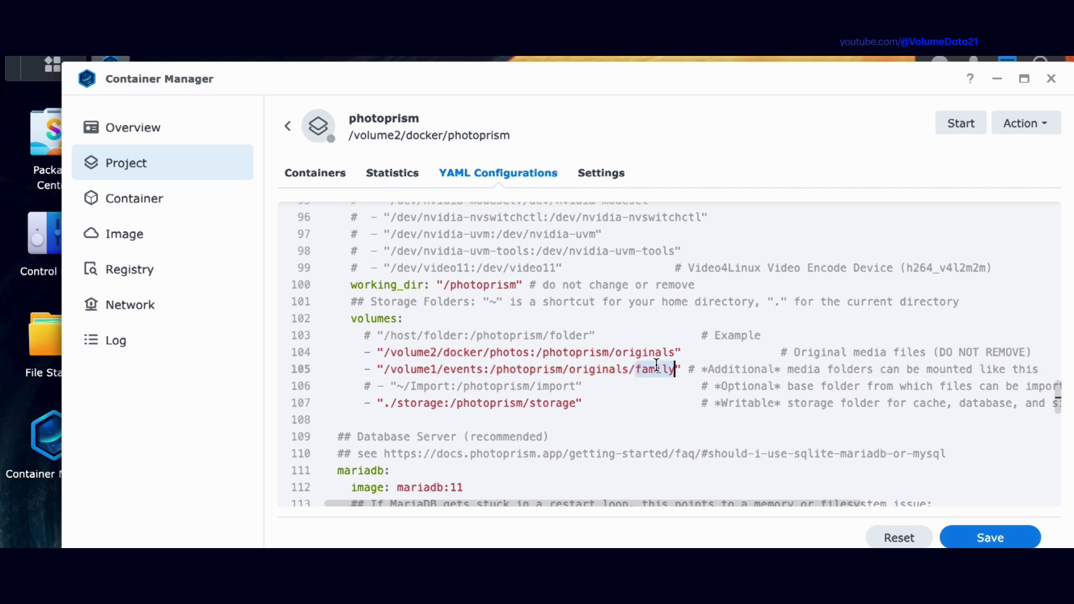
type("events")
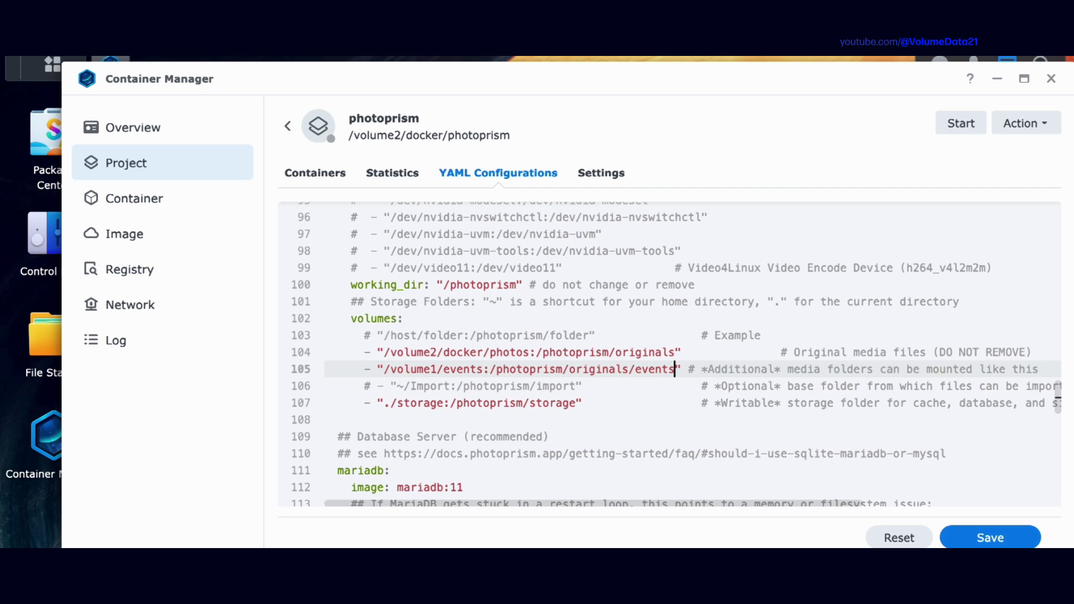
triple_click(436, 369)
key("ctrl+c")
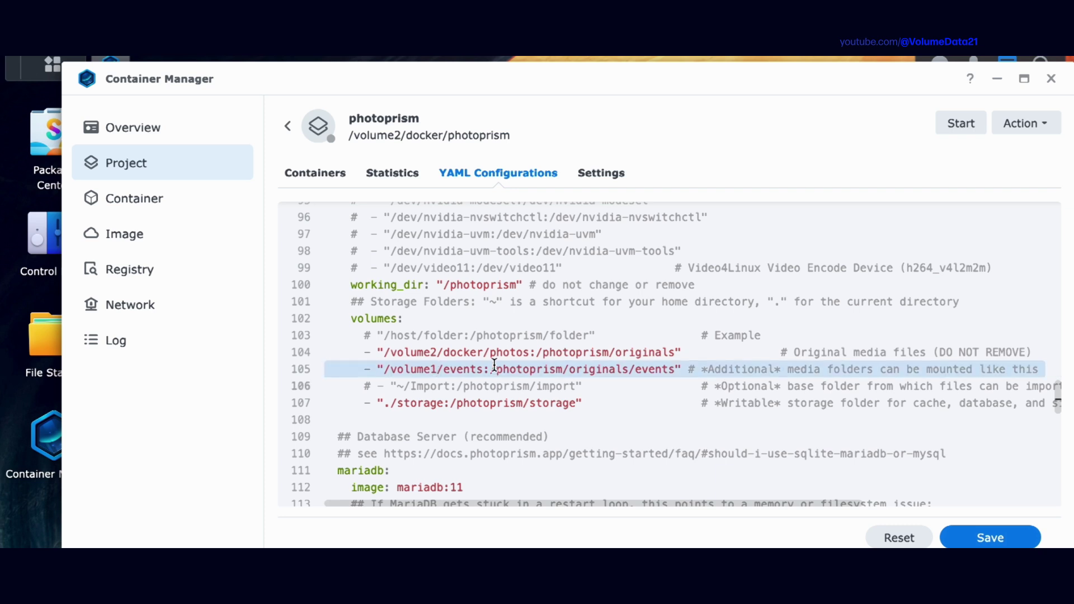
Duplicate the events volume line below itself, aligned with the other mounts.
left_click_drag(553, 503, 644, 501)
left_click(943, 370)
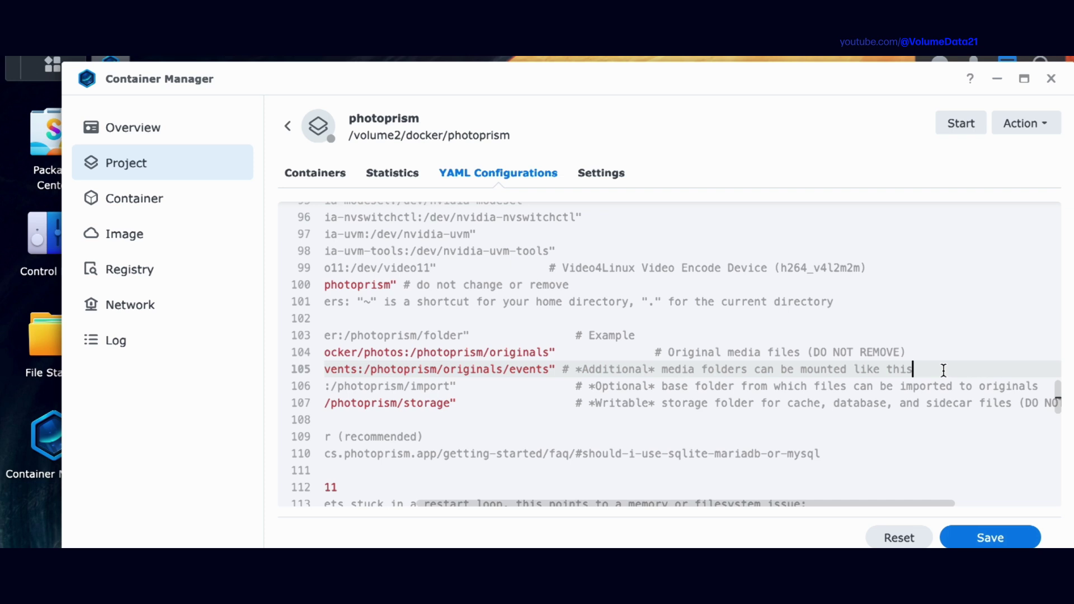
key("Return")
key("ctrl+v")
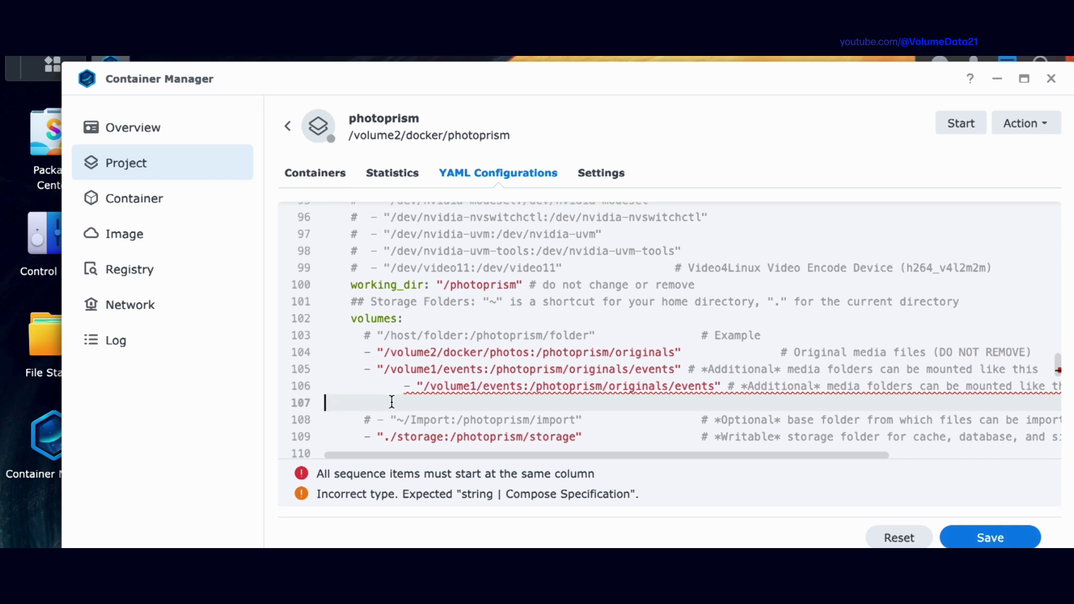
key("BackSpace")
left_click(364, 391)
key("BackSpace")
key("BackSpace")
key("BackSpace")
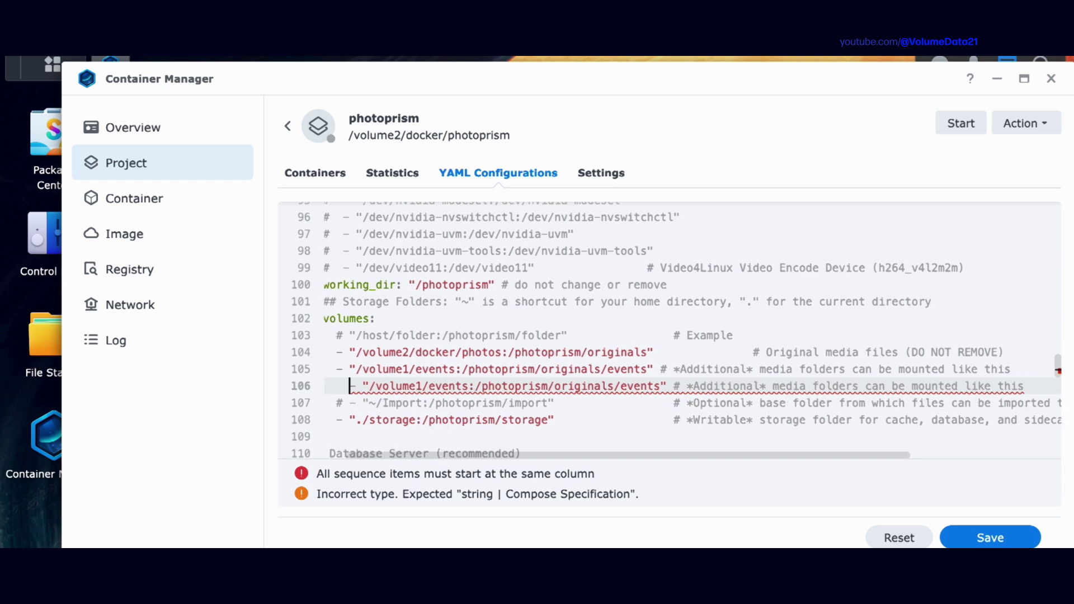
Change both events folder names in the copy to parades.
left_click(453, 341)
left_click(445, 386)
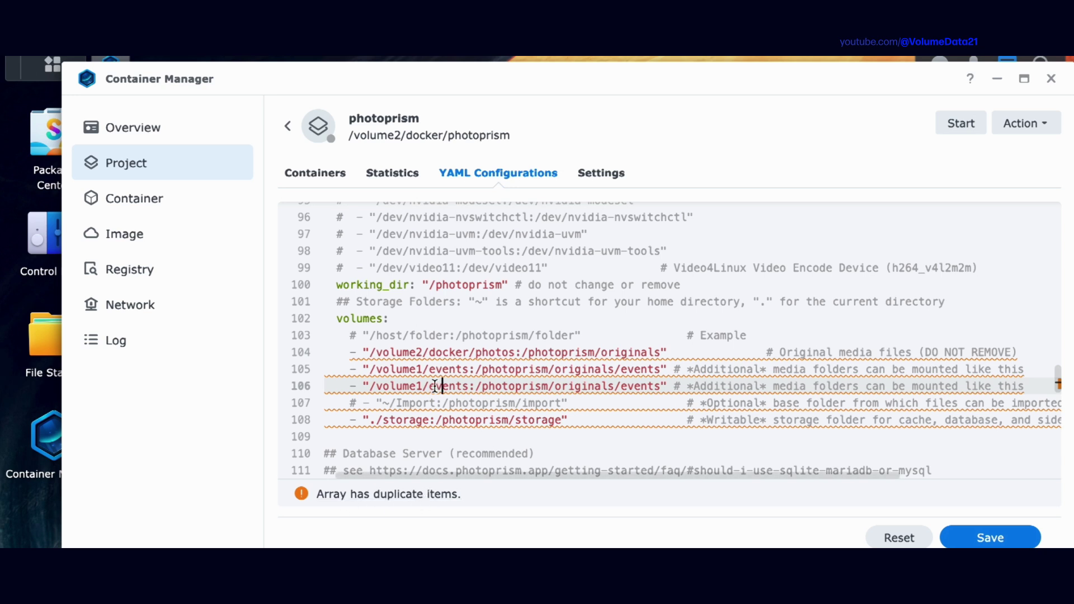
key("ctrl+shift+Right")
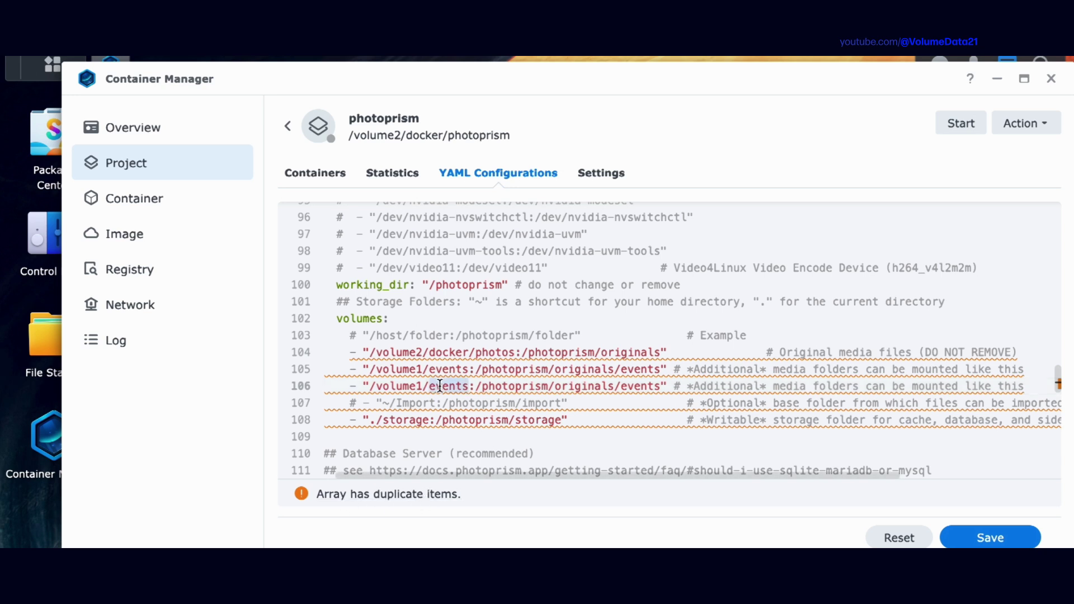
type("parades")
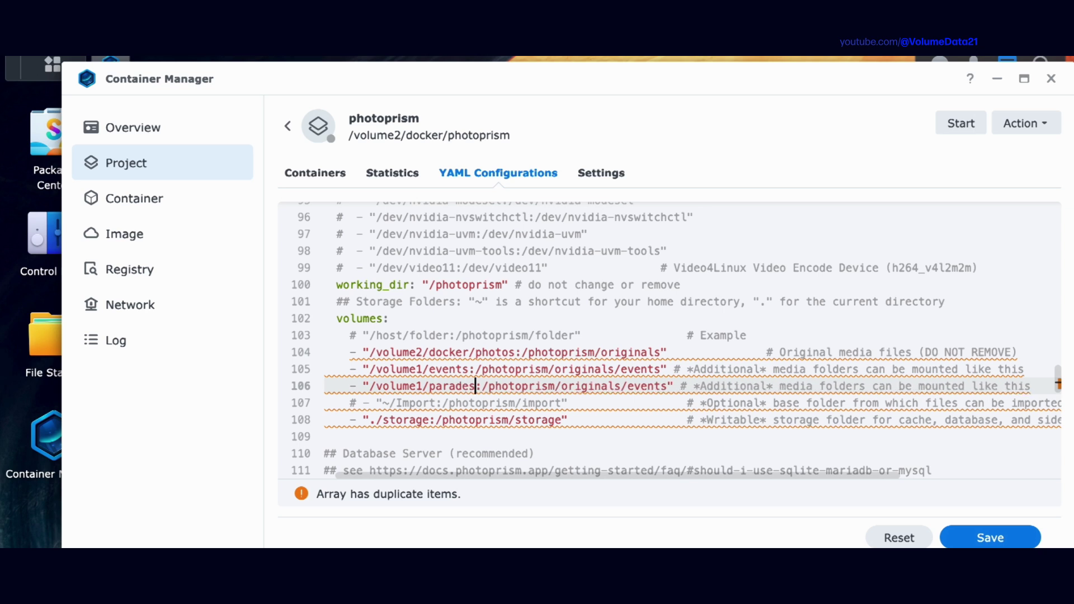
left_click(634, 386)
key("ctrl+shift+Right")
type("parades")
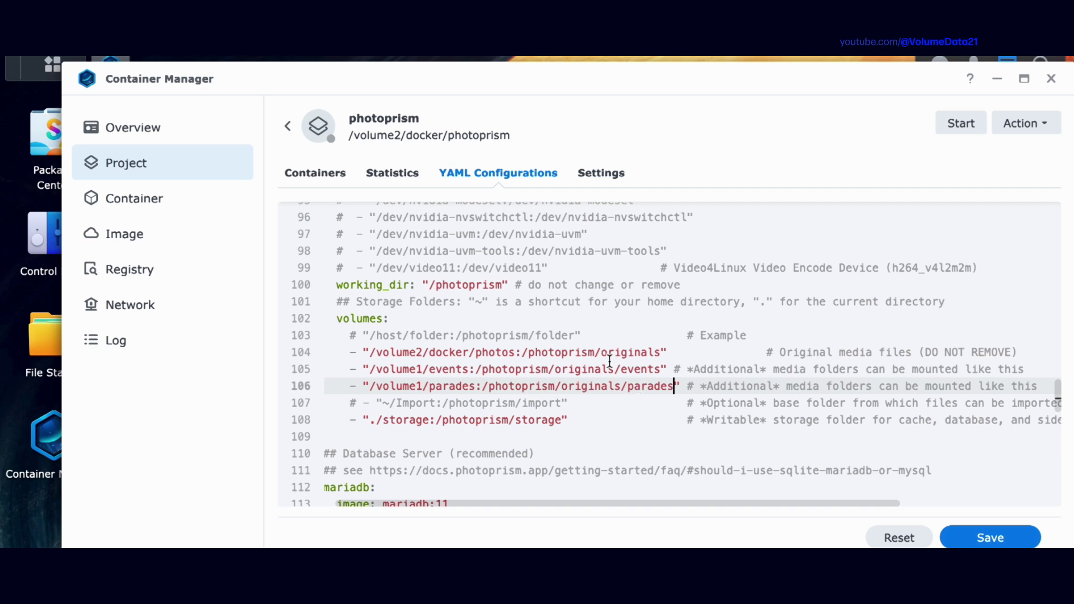
scroll(609, 361, "up", 3)
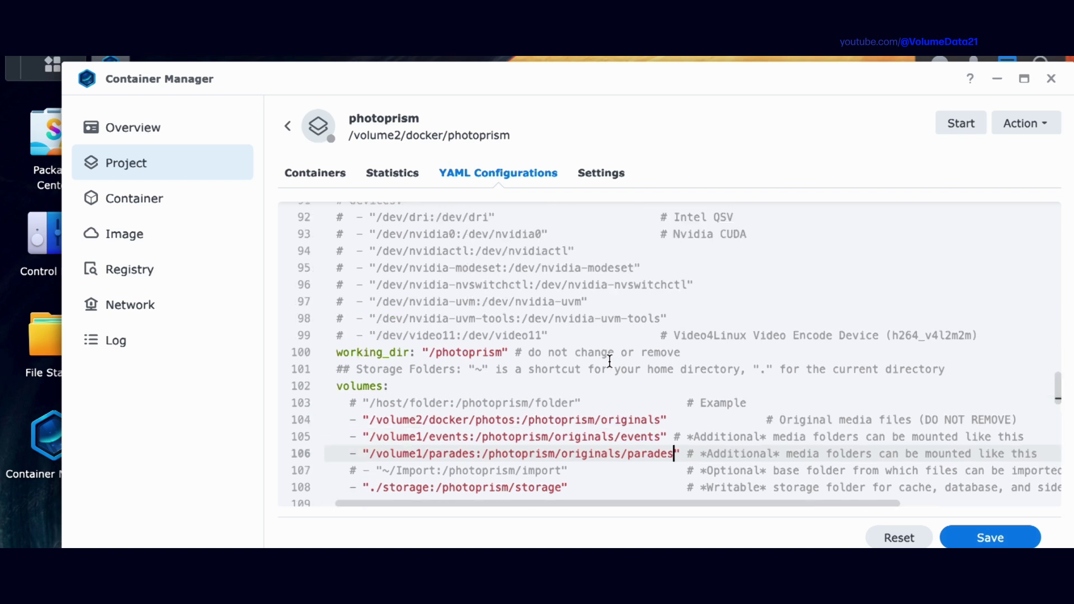
Uncomment the devices: key on line 91.
scroll(610, 361, "up", 2)
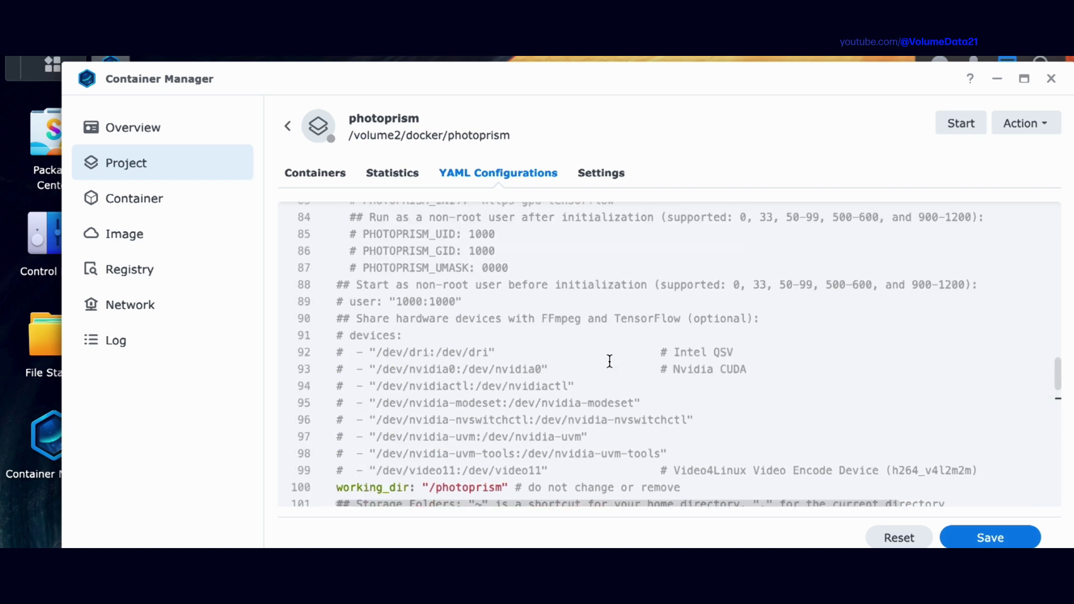
scroll(610, 360, "up", 1)
scroll(610, 361, "down", 2)
triple_click(351, 319)
left_click(375, 286)
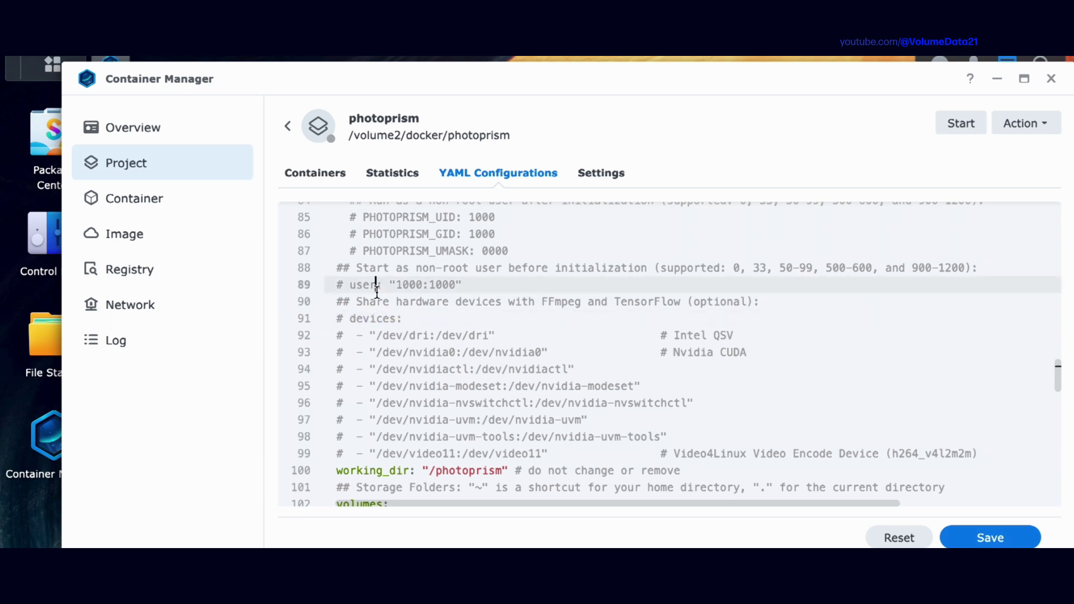
left_click(353, 319)
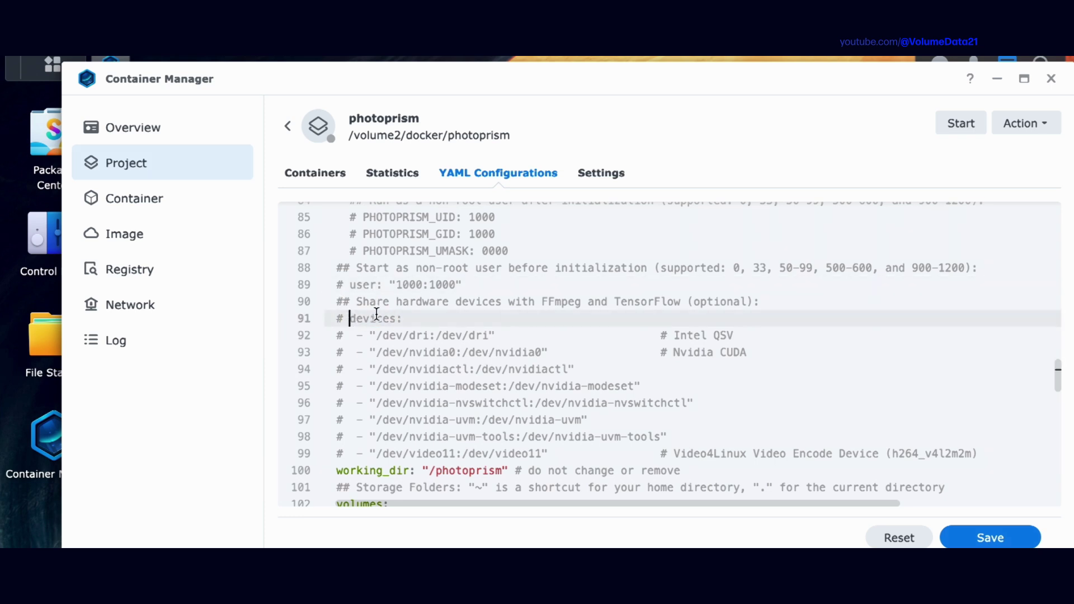
key("BackSpace")
key("BackSpace")
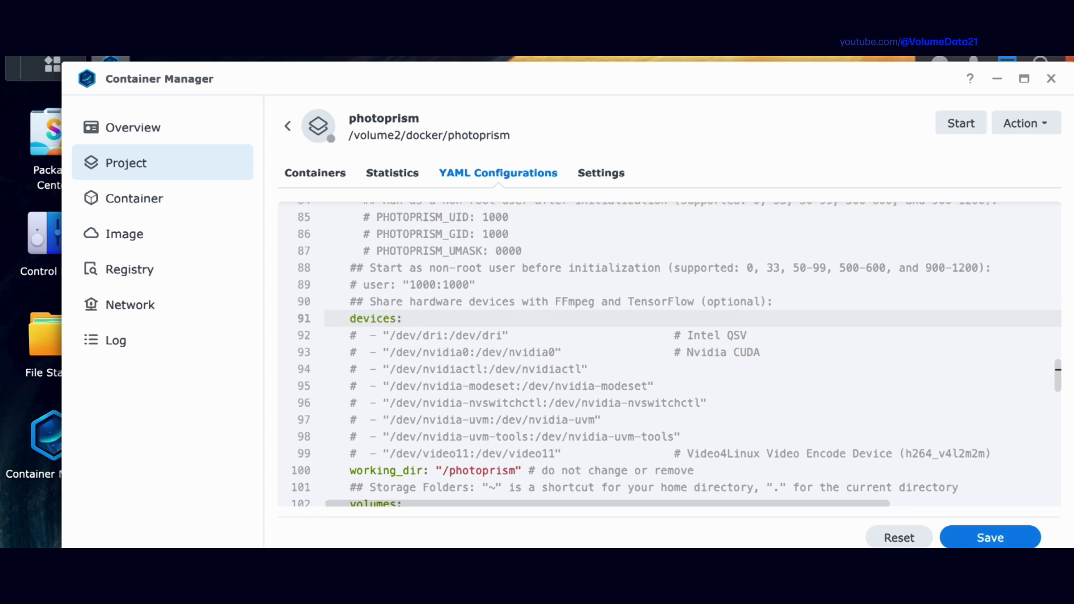
Uncomment the /dev/dri:/dev/dri Intel QSV device entry on line 92.
left_click(351, 353)
key("Up")
key("Right")
key("Right")
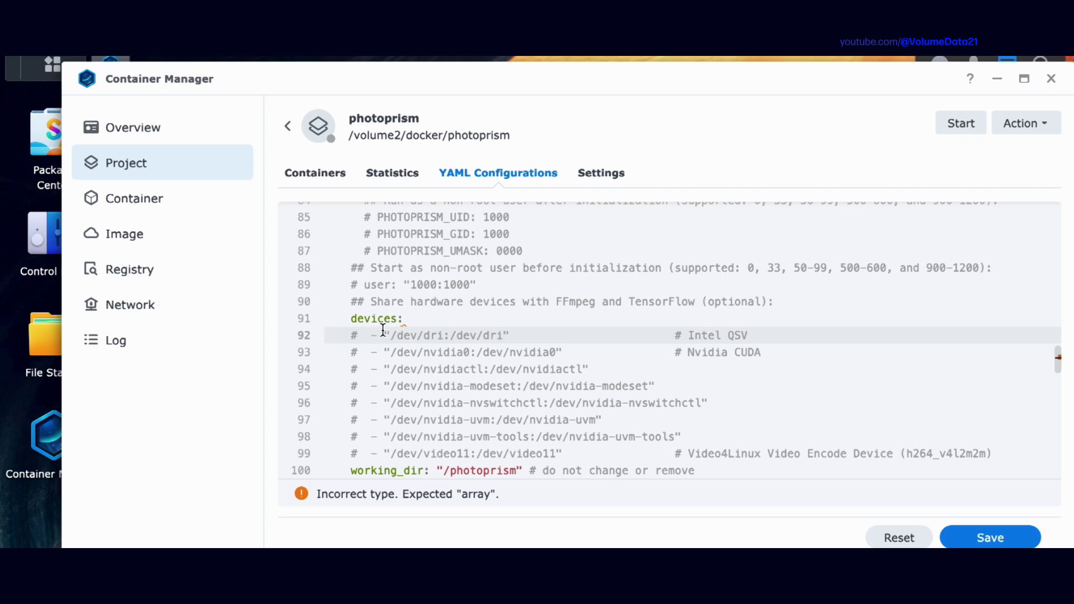
key("BackSpace")
key("BackSpace")
key("Down")
key("Down")
key("Down")
key("Down")
key("Up")
key("Up")
key("Up")
key("Up")
key("Up")
key("Up")
key("Up")
key("Up")
key("Up")
key("Up")
key("Up")
key("Up")
key("Up")
key("Up")
key("Up")
key("Up")
key("Up")
key("Up")
key("Up")
key("Up")
key("Up")
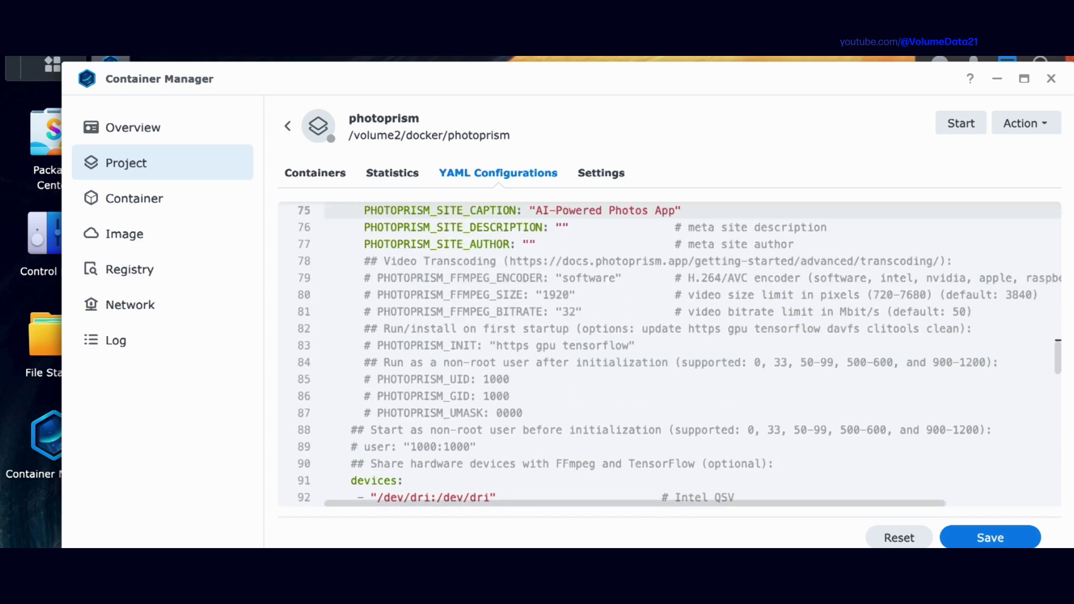
Select the transcoding documentation link in the Video Transcoding comment.
key("Down")
key("Down")
key("Down")
key("Down")
key("Up")
key("Right")
key("Right")
key("Right")
key("Right")
key("Right")
key("Right")
key("Right")
key("Right")
key("Right")
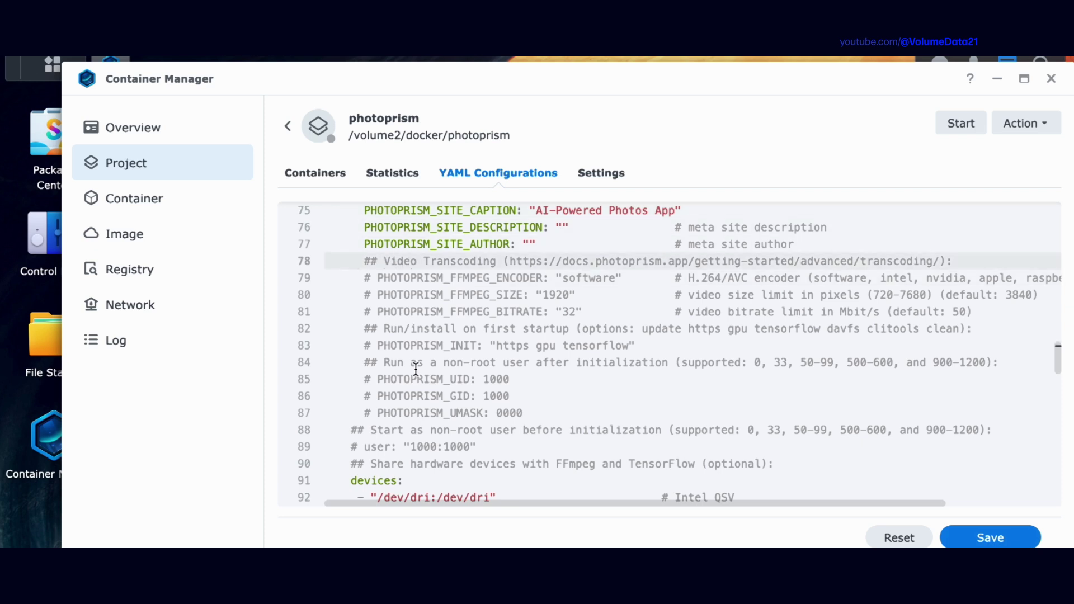
left_click_drag(513, 262, 925, 261)
Uncomment PHOTOPRISM_FFMPEG_ENCODER and change its value from software to intel.
left_click(370, 278)
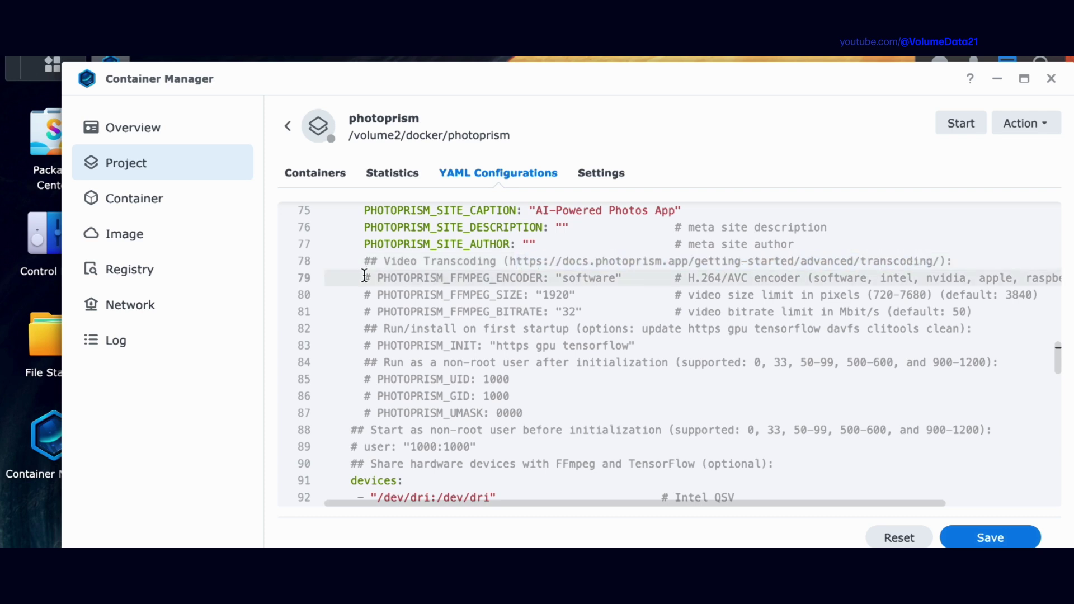
key("BackSpace")
key("BackSpace")
key("Right")
key("Right")
key("Right")
key("Right")
key("Right")
key("Right")
key("Right")
key("Right")
key("Right")
key("Right")
key("Right")
key("Right")
key("Right")
key("Right")
key("Right")
key("Right")
key("Right")
key("Right")
key("Right")
key("Right")
key("Right")
key("Right")
key("Right")
key("Right")
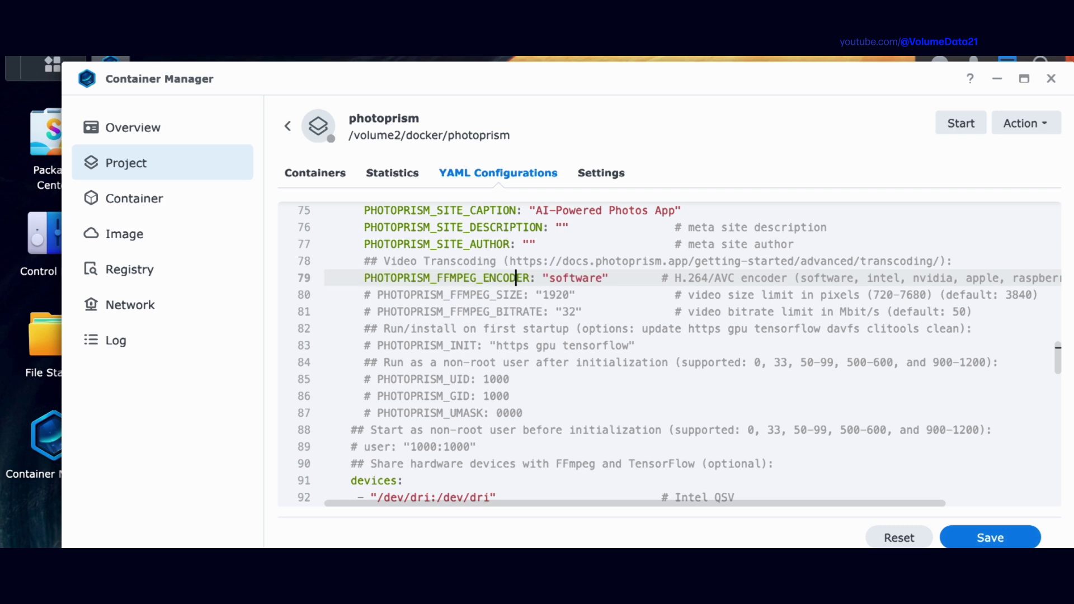
key("Right")
key("BackSpace")
key("BackSpace")
key("BackSpace")
key("BackSpace")
key("BackSpace")
key("BackSpace")
key("BackSpace")
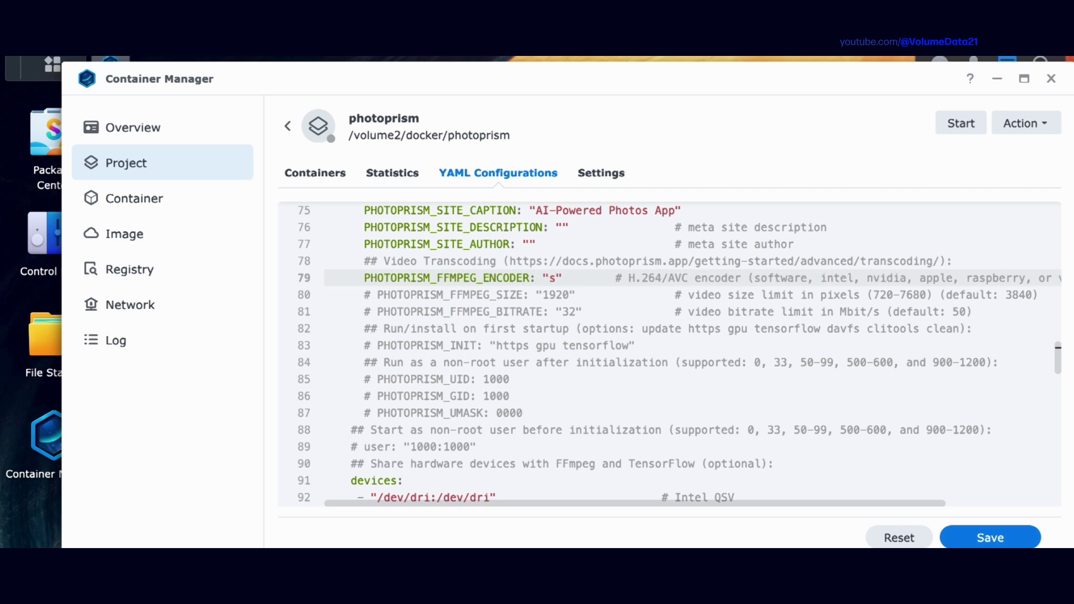
key("BackSpace")
type("intel")
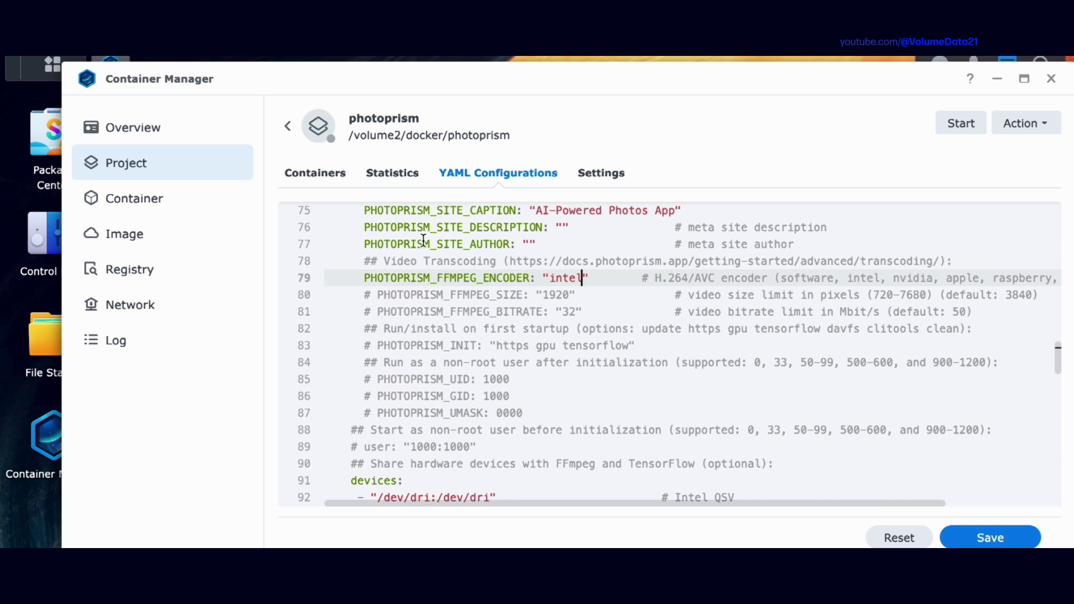
left_click_drag(638, 278, 1055, 278)
scroll(676, 275, "right", 3)
double_click(676, 275)
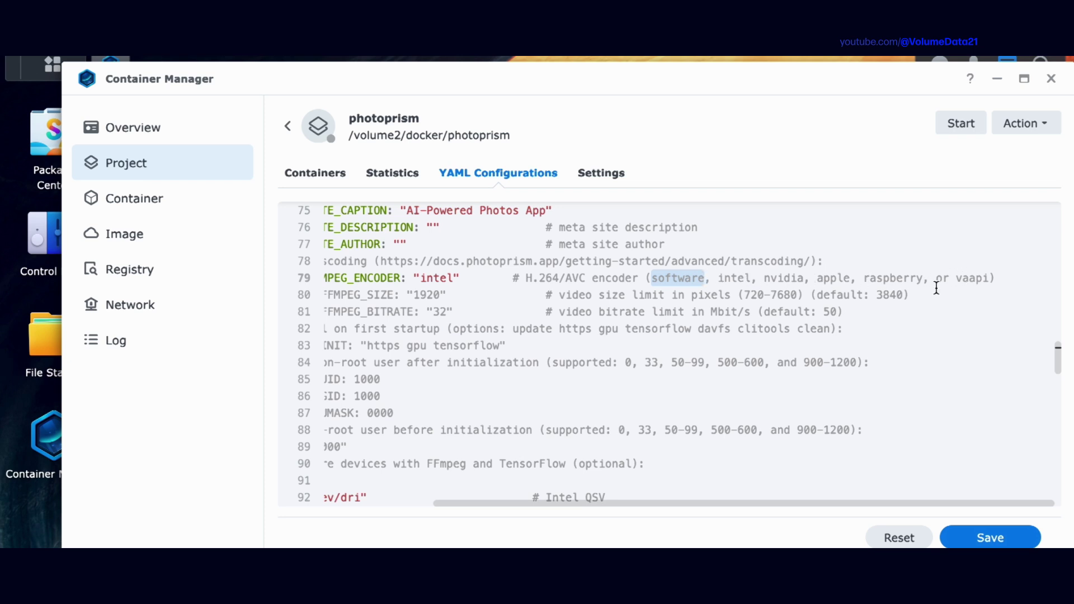
Uncomment PHOTOPRISM_FFMPEG_SIZE (1920) and PHOTOPRISM_FFMPEG_BITRATE (32).
left_click_drag(555, 502, 446, 502)
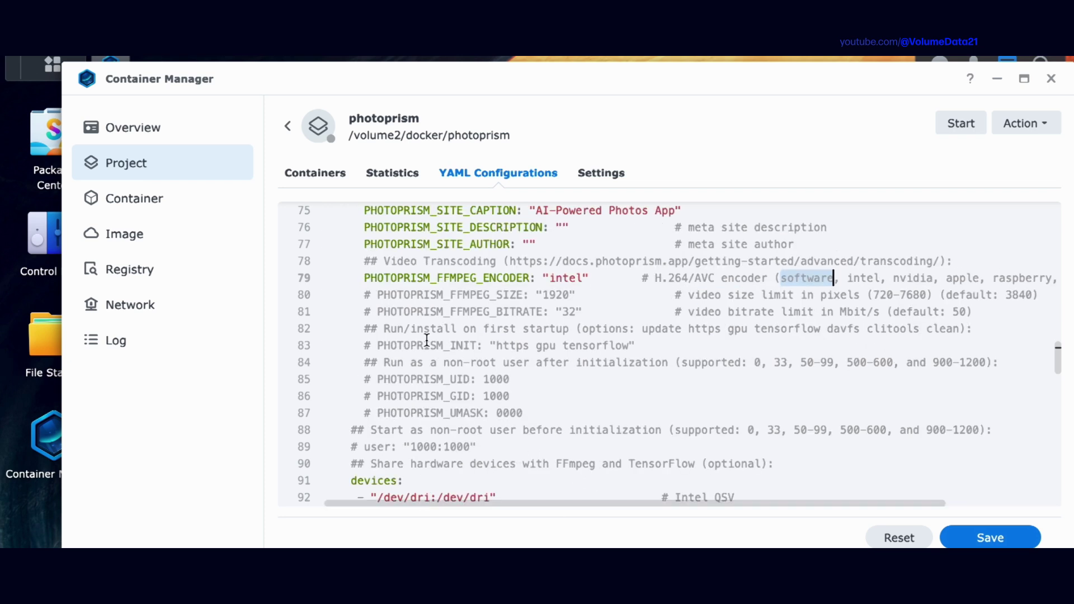
left_click(380, 293)
key("BackSpace")
key("BackSpace")
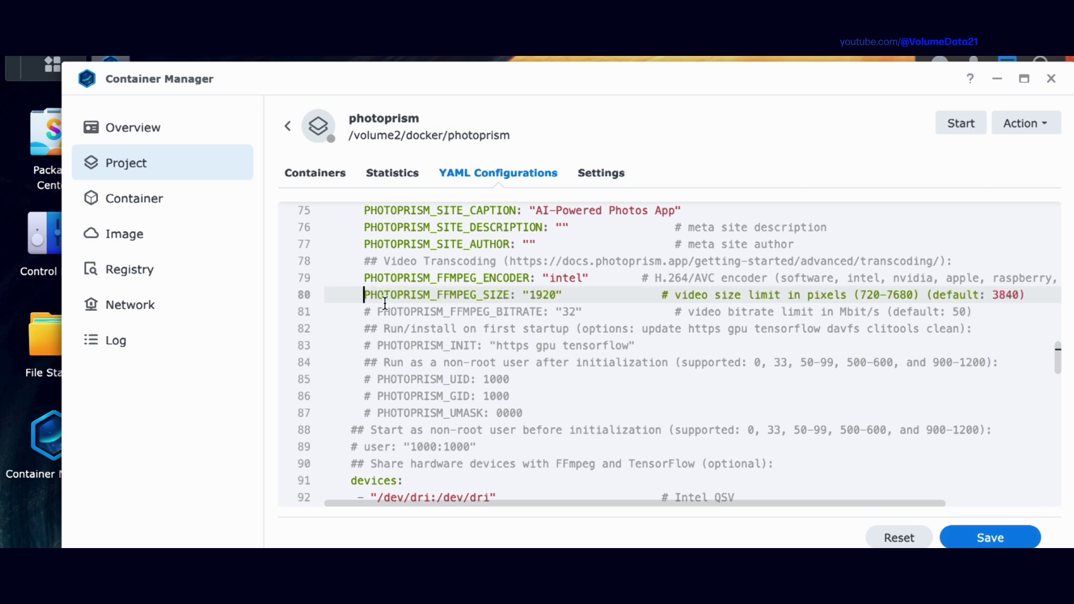
left_click(377, 311)
key("BackSpace")
key("BackSpace")
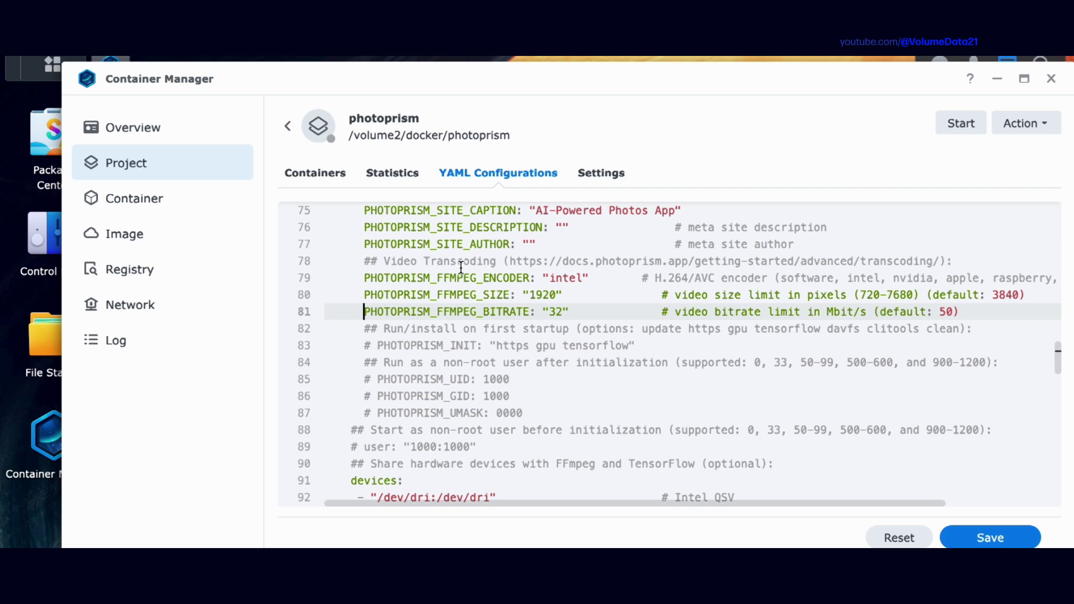
scroll(556, 338, "up", 15)
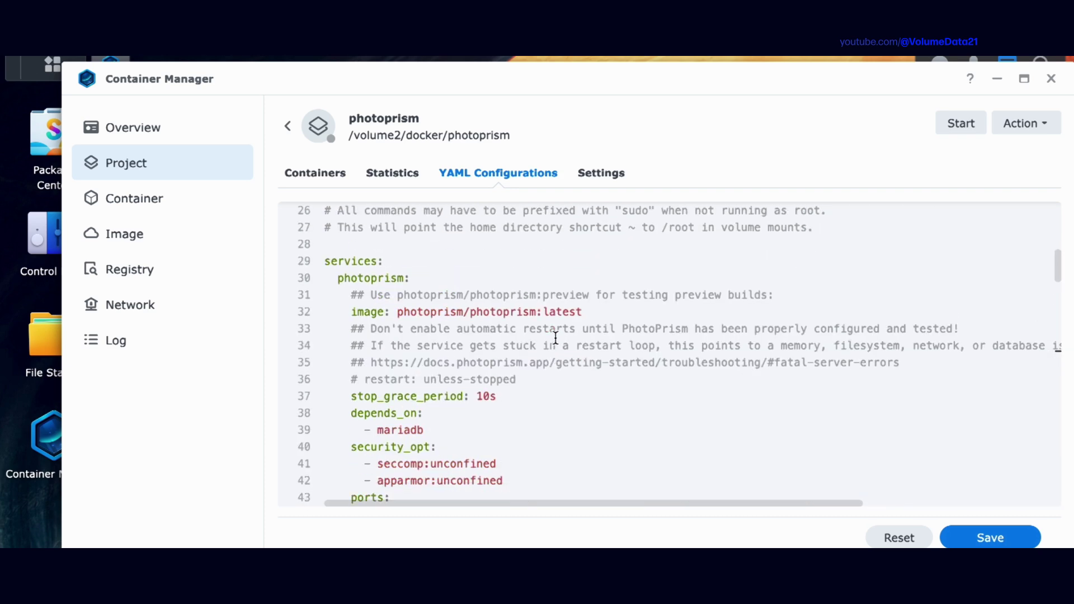
scroll(556, 339, "up", 2)
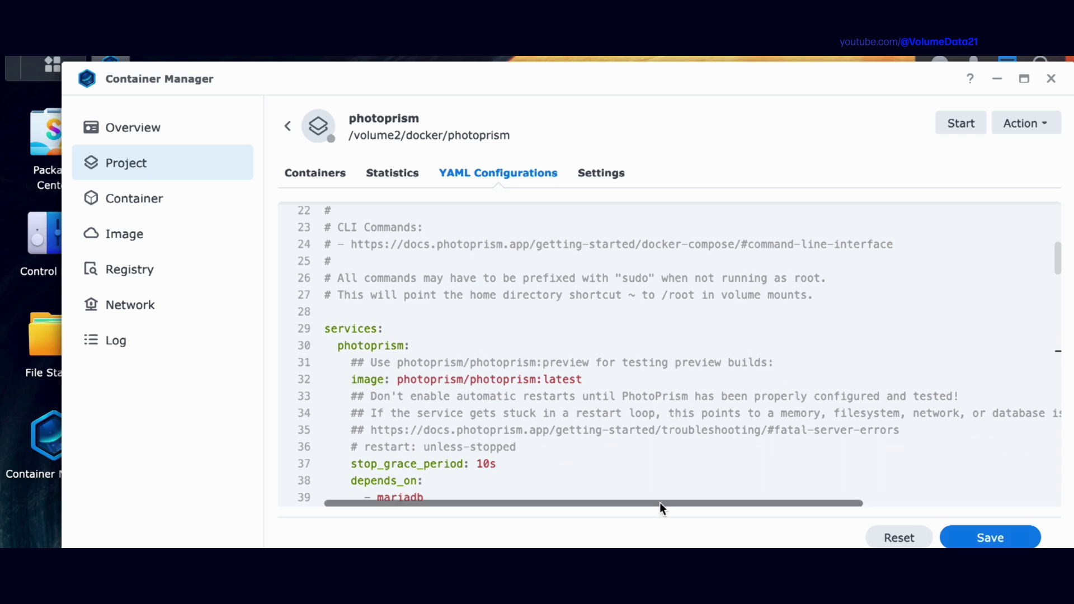
left_click_drag(1055, 255, 1058, 500)
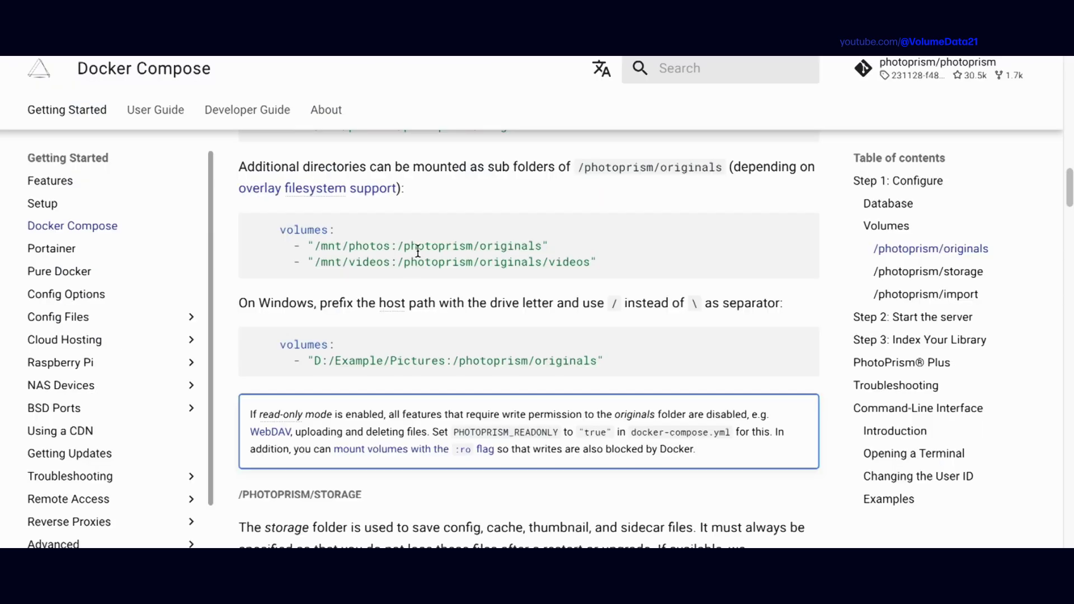
Scroll the Docker Compose guide's Volumes section down to the /photoprism/storage explanation.
scroll(486, 336, "up", 5)
scroll(486, 337, "up", 10)
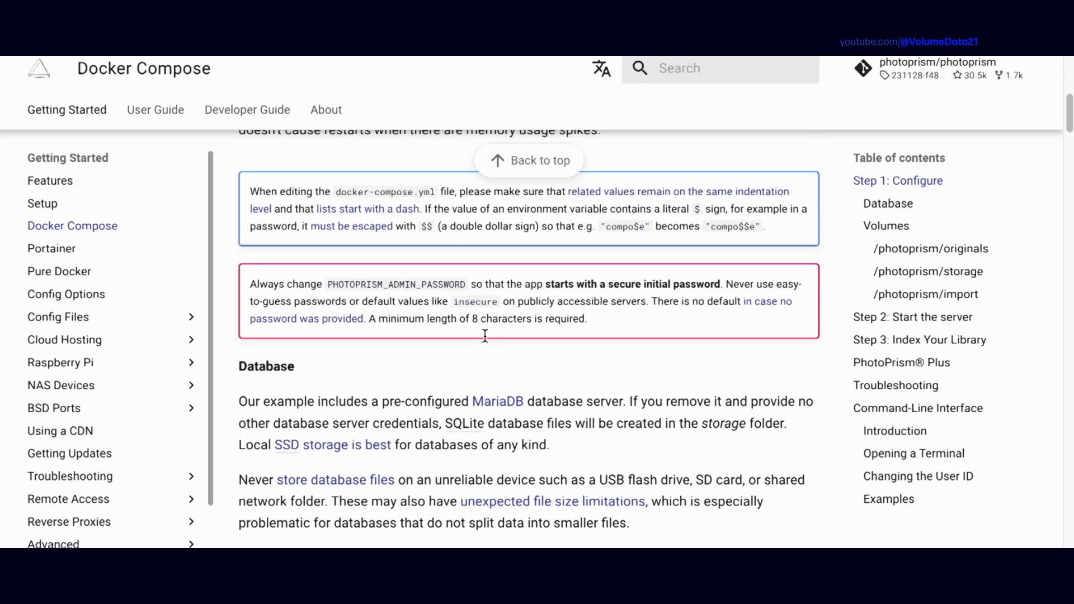
scroll(484, 335, "up", 3)
scroll(485, 334, "down", 12)
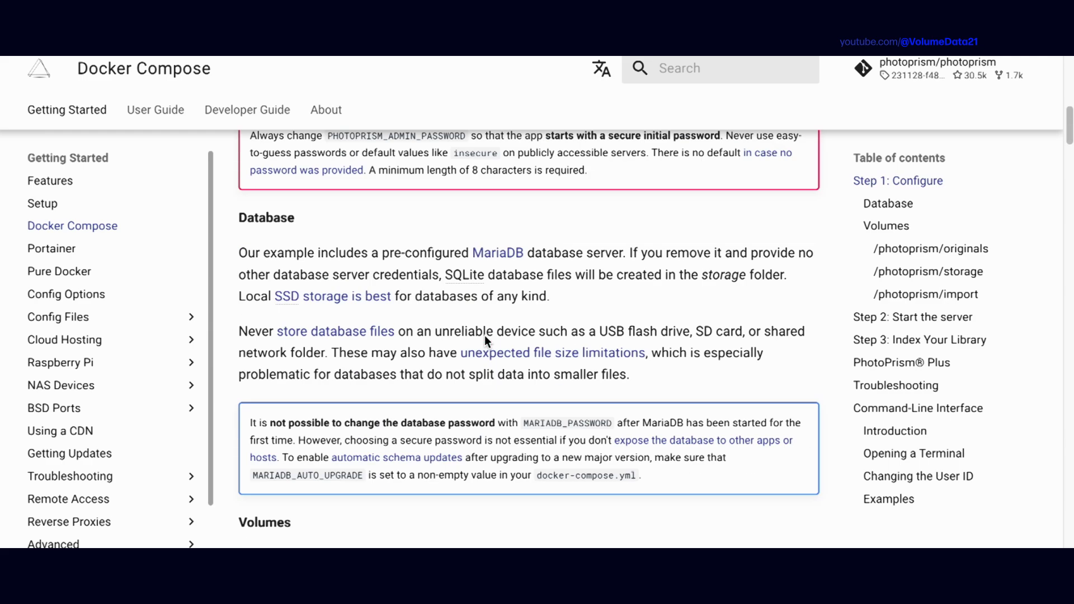
scroll(484, 335, "down", 8)
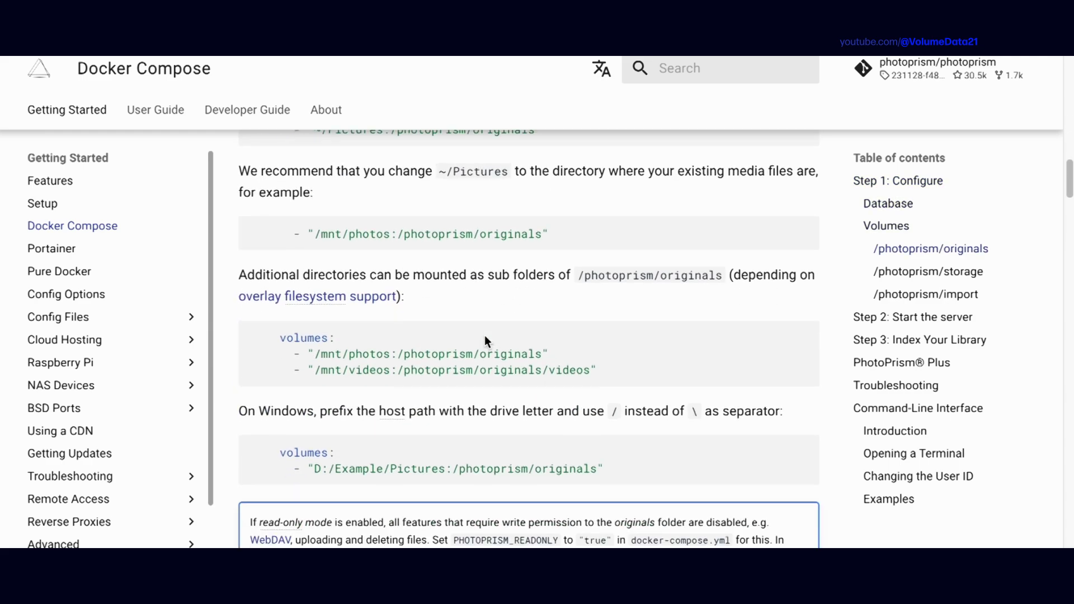
scroll(485, 335, "down", 8)
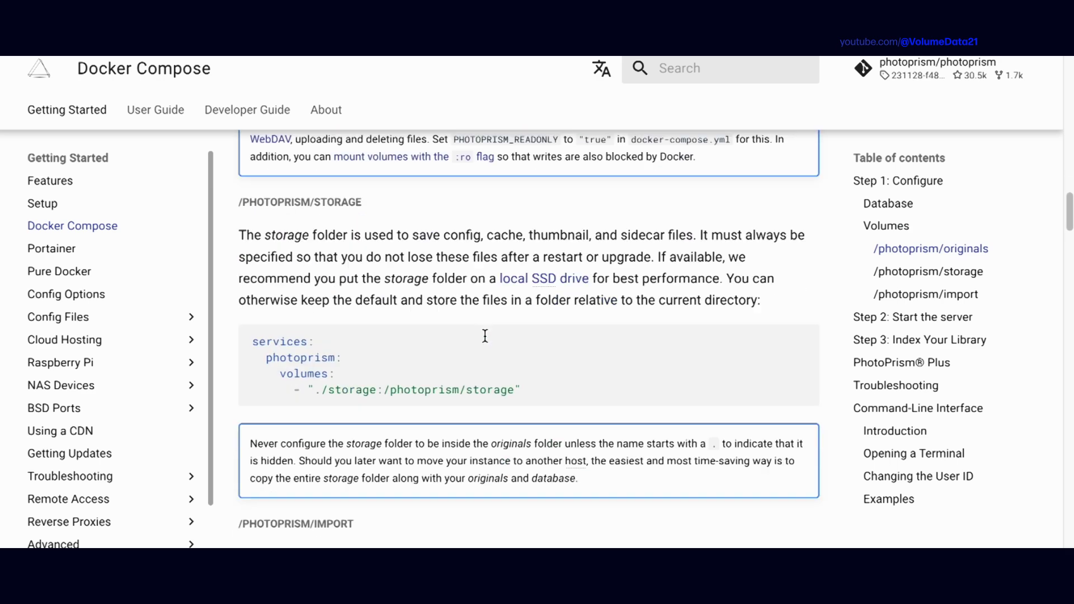